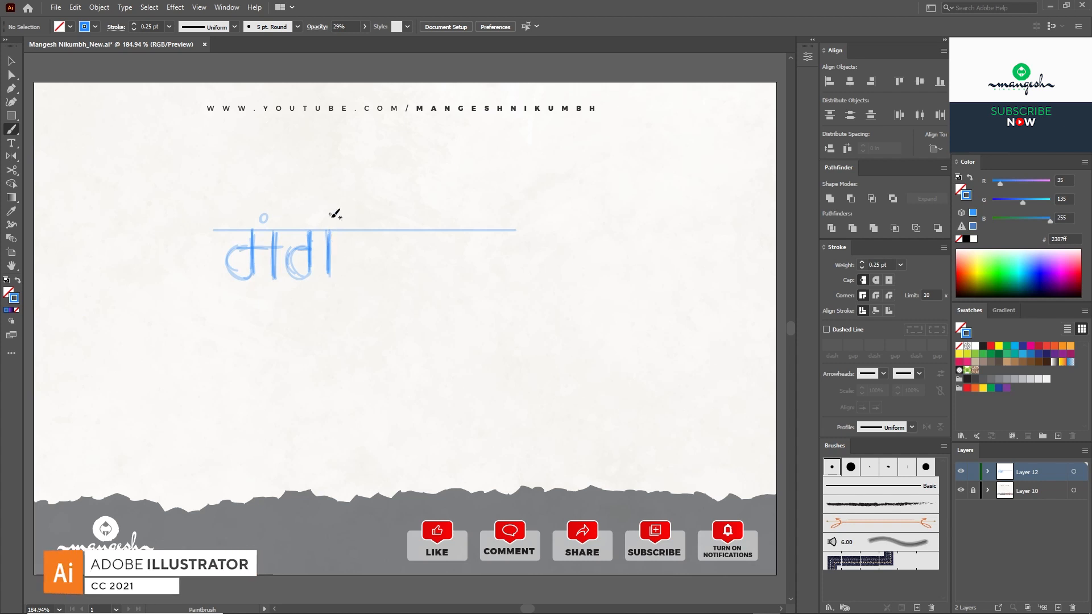
Step: Redraw the matra curves above the first word and add the dot where the matra meets the headline
key("ctrl+z")
mouse_move(330, 229)
left_mouse_down()
mouse_move(317, 195)
mouse_move(263, 166)
mouse_move(331, 230)
left_mouse_up()
key("ctrl+z")
mouse_move(265, 161)
left_mouse_down()
mouse_move(288, 202)
mouse_move(332, 230)
left_mouse_up()
mouse_move(331, 230)
left_mouse_down()
mouse_move(335, 197)
mouse_move(256, 171)
mouse_move(295, 196)
mouse_move(277, 175)
left_mouse_up()
key("ctrl+z")
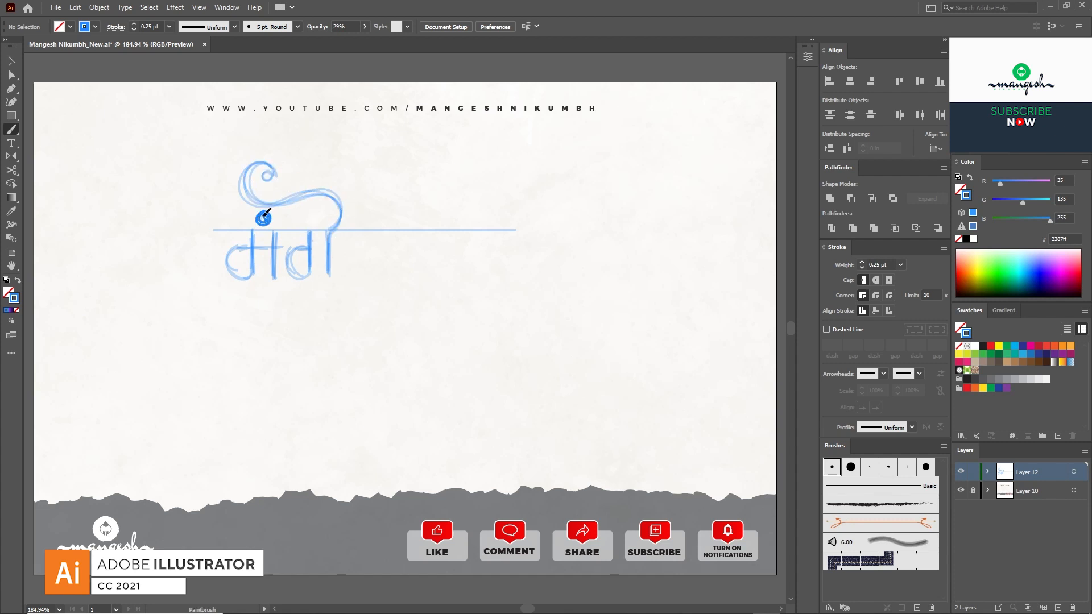
left_click_drag(263, 216, 265, 219)
mouse_move(328, 231)
left_mouse_down()
mouse_move(324, 284)
mouse_move(352, 240)
mouse_move(463, 275)
left_mouse_up()
Step: Draw the long sweeping tail swash under the first word, ending in a small curl
key("ctrl+z")
left_click(373, 274)
mouse_move(348, 277)
left_mouse_down()
mouse_move(428, 315)
mouse_move(464, 268)
left_mouse_up()
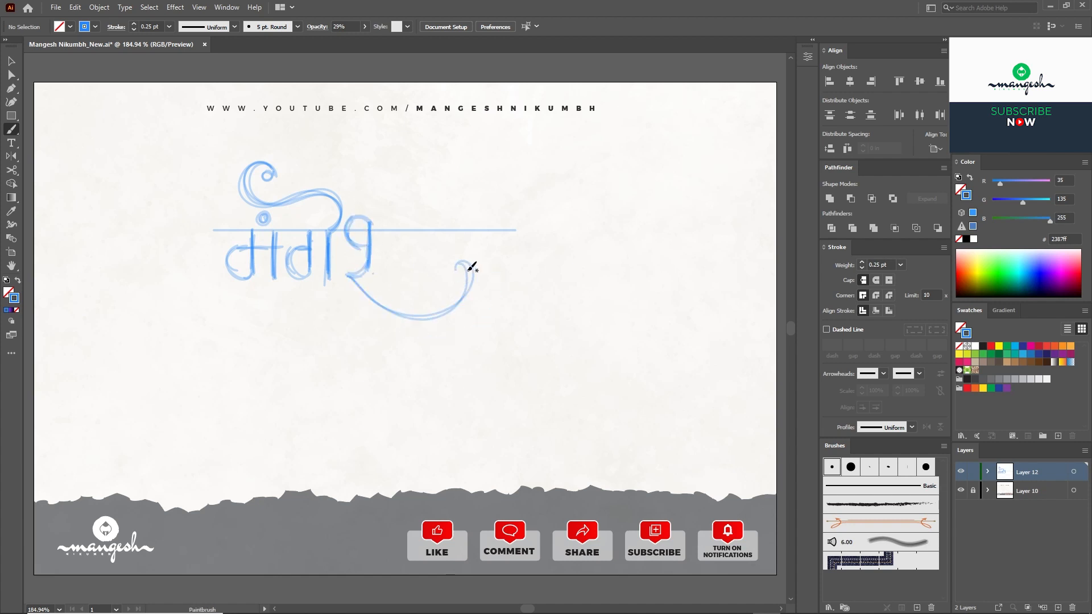
left_click_drag(349, 276, 464, 266)
left_click_drag(458, 264, 456, 276)
Step: Shorten the headline to end just past the word and copy it lower for the second line
key("a")
mouse_move(516, 230)
left_mouse_down()
mouse_move(417, 231)
mouse_move(340, 293)
left_mouse_up()
key("v")
left_click(407, 245)
left_click(241, 303)
Step: Sketch the two stems and the arch of नि for the second word
key("b")
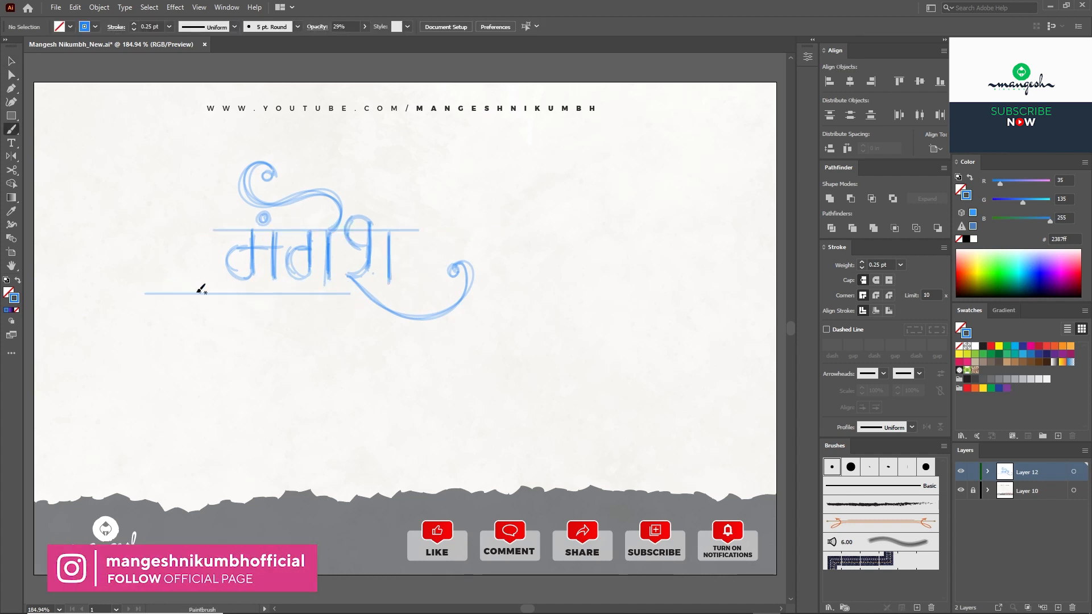
left_click_drag(167, 294, 169, 337)
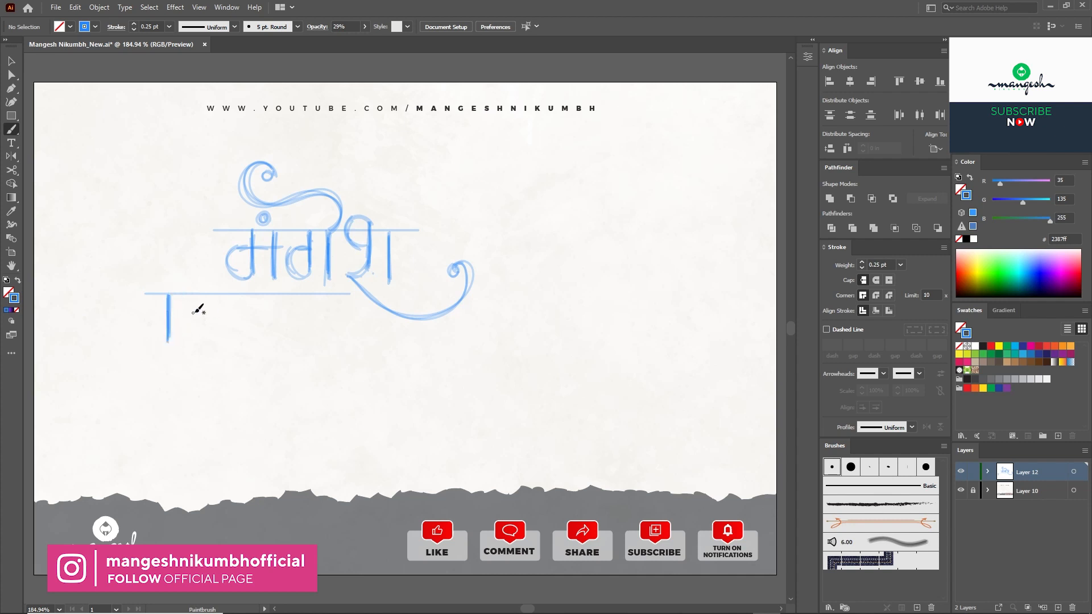
left_click_drag(224, 295, 225, 335)
mouse_move(147, 311)
left_mouse_down()
mouse_move(181, 252)
mouse_move(226, 291)
mouse_move(235, 328)
left_mouse_up()
mouse_move(265, 297)
left_mouse_down()
mouse_move(267, 330)
mouse_move(289, 335)
left_mouse_up()
key("ctrl+z")
key("ctrl+z")
Step: Draw the curled hook below कु and a swash to its right
mouse_move(263, 345)
left_mouse_down()
mouse_move(255, 373)
mouse_move(233, 366)
mouse_move(269, 340)
mouse_move(239, 353)
left_mouse_up()
key("ctrl+z")
key("ctrl+z")
key("ctrl+z")
mouse_move(238, 352)
left_mouse_down()
mouse_move(282, 357)
mouse_move(264, 360)
left_mouse_up()
mouse_move(265, 361)
left_mouse_down()
mouse_move(259, 343)
mouse_move(230, 369)
left_mouse_up()
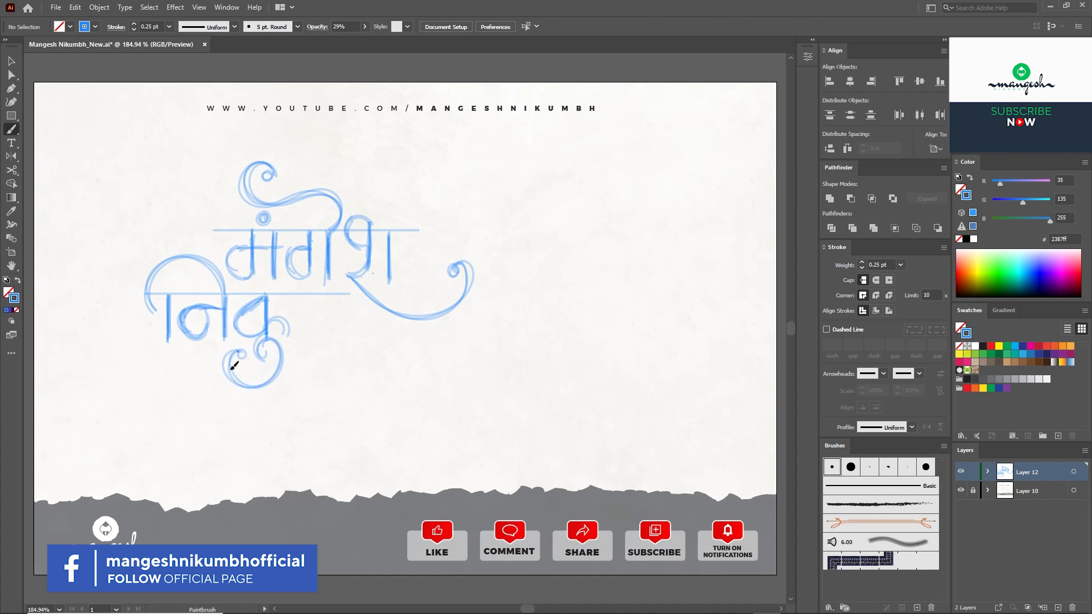
mouse_move(292, 331)
left_mouse_down()
mouse_move(424, 347)
mouse_move(378, 332)
left_mouse_up()
key("ctrl+z")
key("ctrl+z")
left_click_drag(374, 333, 376, 338)
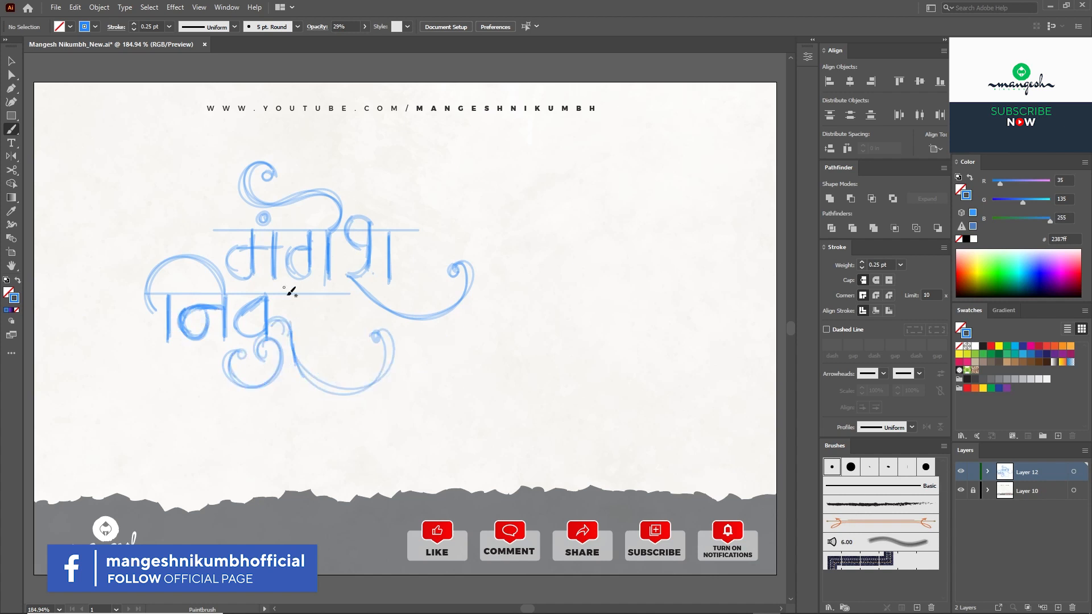
Step: Sketch the rounded bowl and stem of भ, nudge those strokes up, and select all the lettering
left_click_drag(293, 300, 316, 318)
mouse_move(322, 298)
left_mouse_down()
mouse_move(317, 353)
mouse_move(323, 325)
left_mouse_up()
key("v")
mouse_move(338, 353)
left_mouse_down()
mouse_move(306, 302)
mouse_move(340, 340)
left_mouse_up()
key("Up")
key("Up")
key("Up")
key("Up")
key("Up")
left_click(348, 312)
key("b")
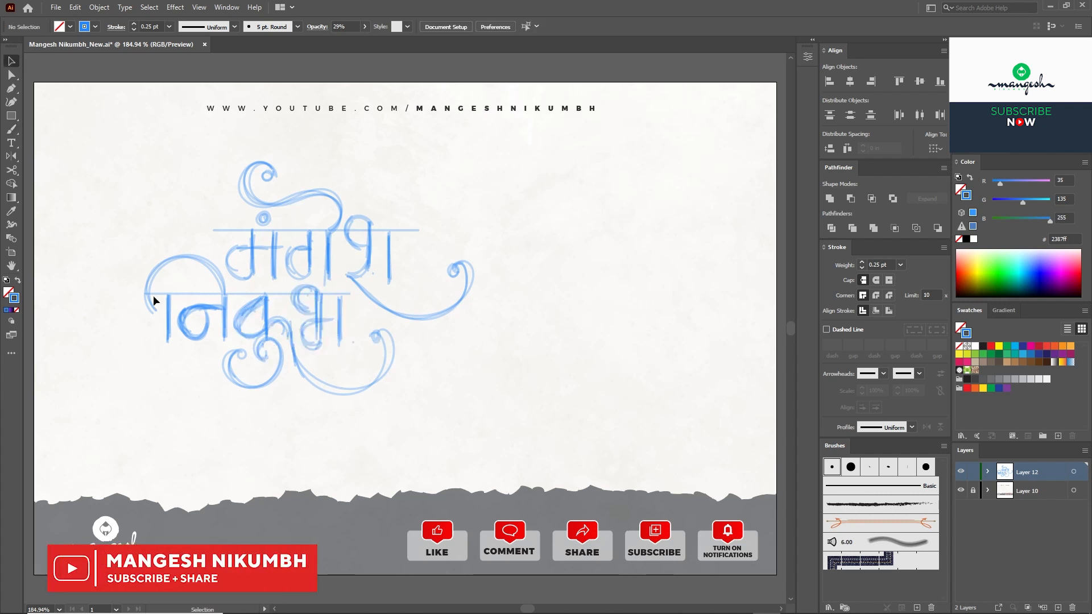
key("v")
mouse_move(120, 291)
left_mouse_down()
mouse_move(382, 352)
mouse_move(191, 207)
left_mouse_up()
Step: Group all the lettering strokes and centre the group horizontally and vertically on the artboard
left_click(421, 407)
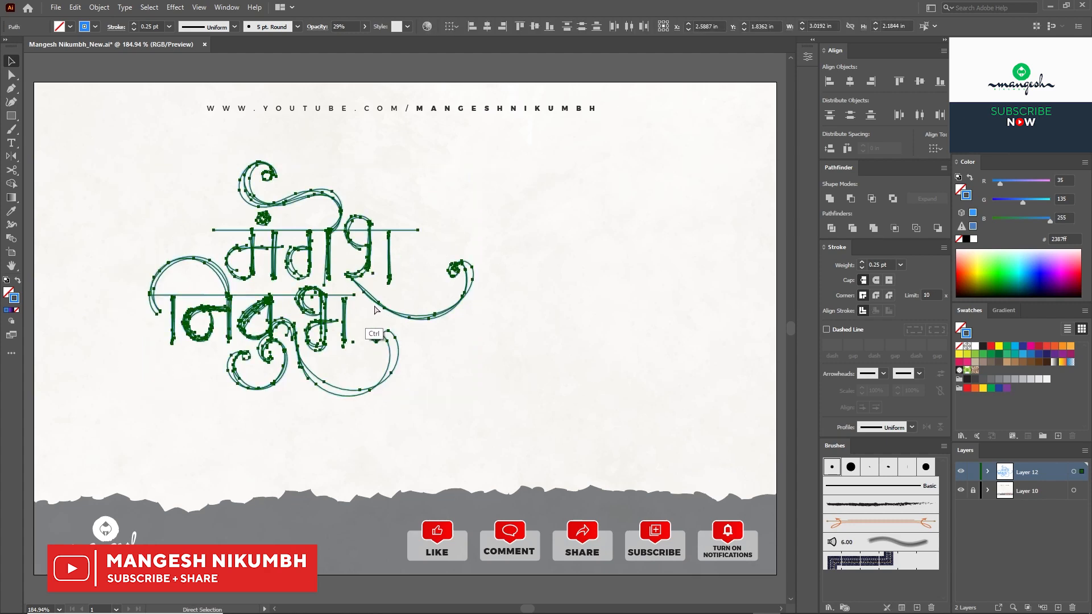
left_click(99, 6)
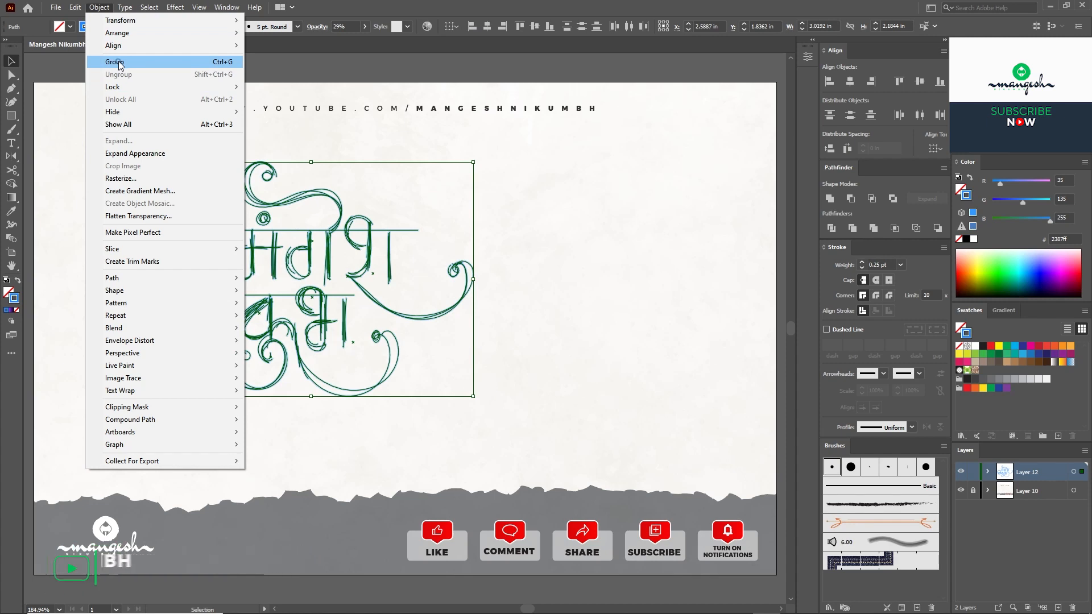
left_click(116, 62)
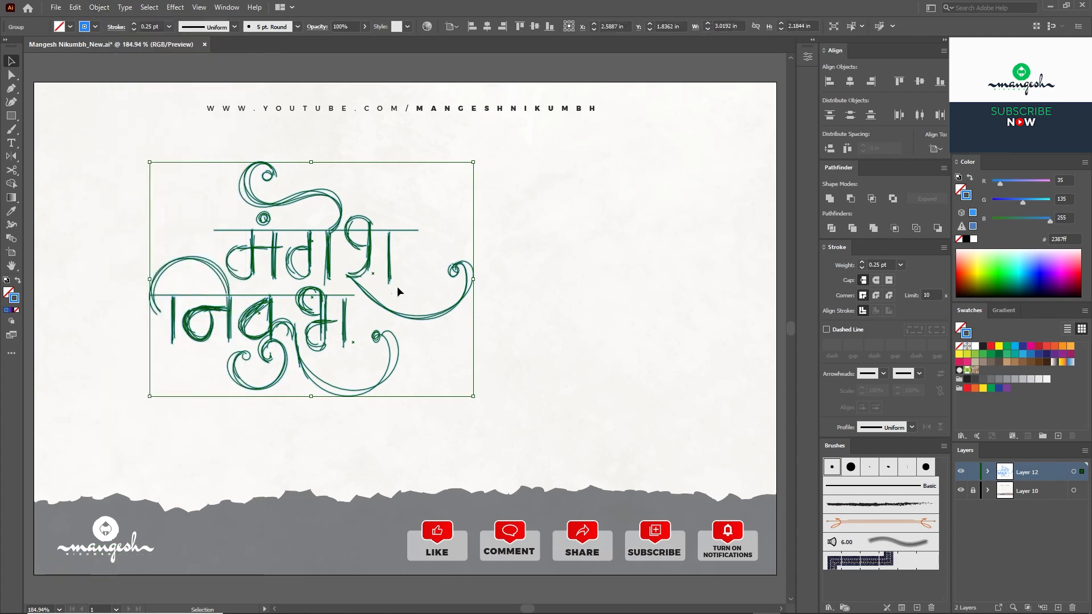
left_click(851, 80)
left_click(919, 81)
left_click(630, 203)
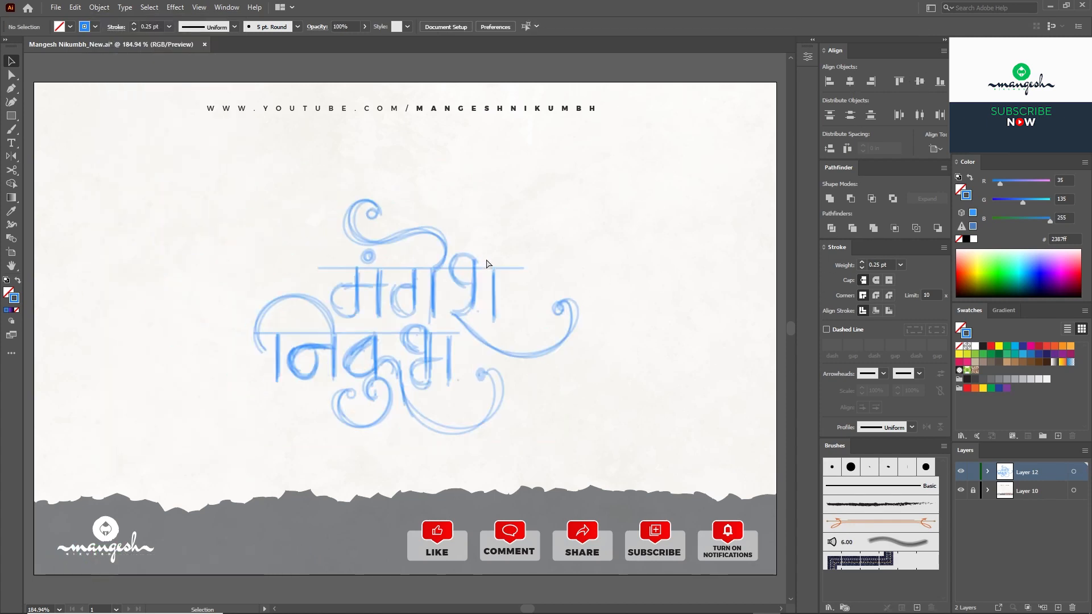
left_click_drag(486, 264, 498, 240)
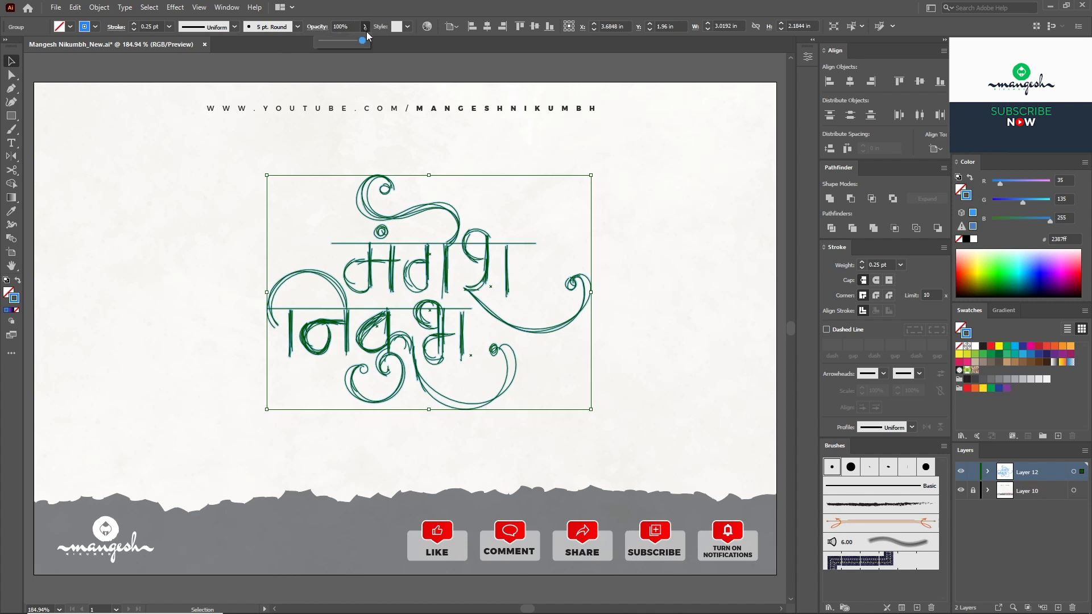
Step: Lower the sketch's opacity to 46%, lock its layer, and add a new layer above
left_click_drag(341, 42, 340, 42)
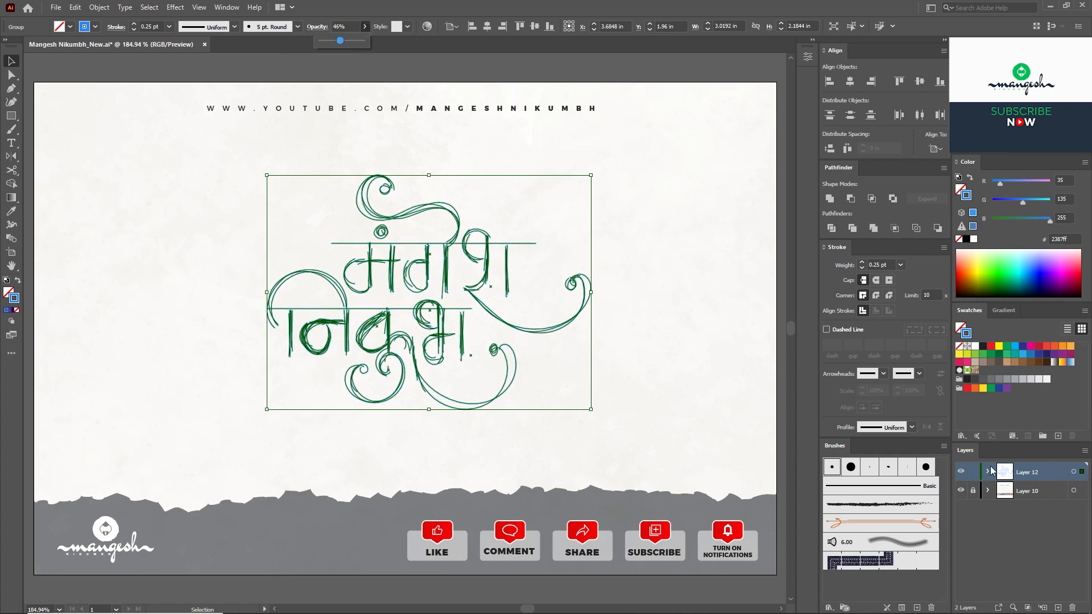
left_click(974, 472)
left_click(1057, 607)
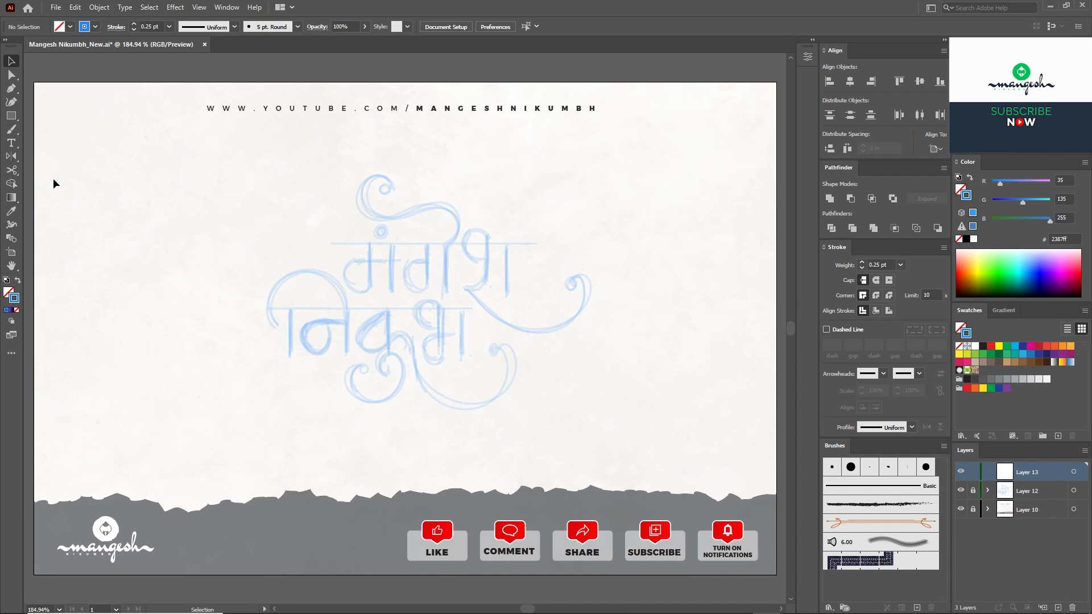
left_click(12, 130)
Step: Draw a 0.5 pt red horizontal line above the lettering and Alt-drag a copy up and right
left_click_drag(259, 191, 567, 192)
key("v")
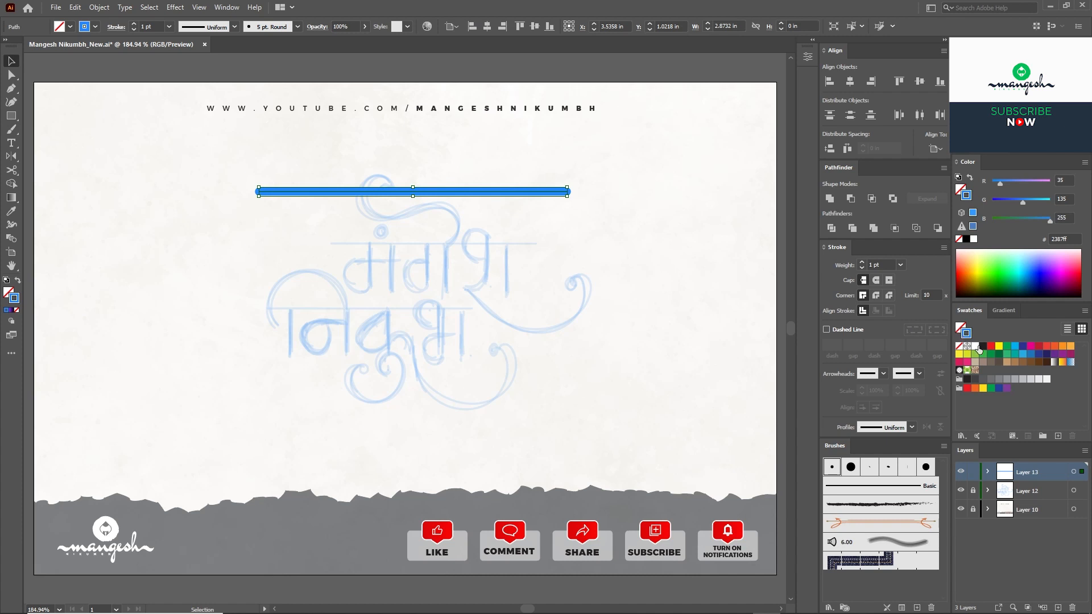
left_click(1038, 346)
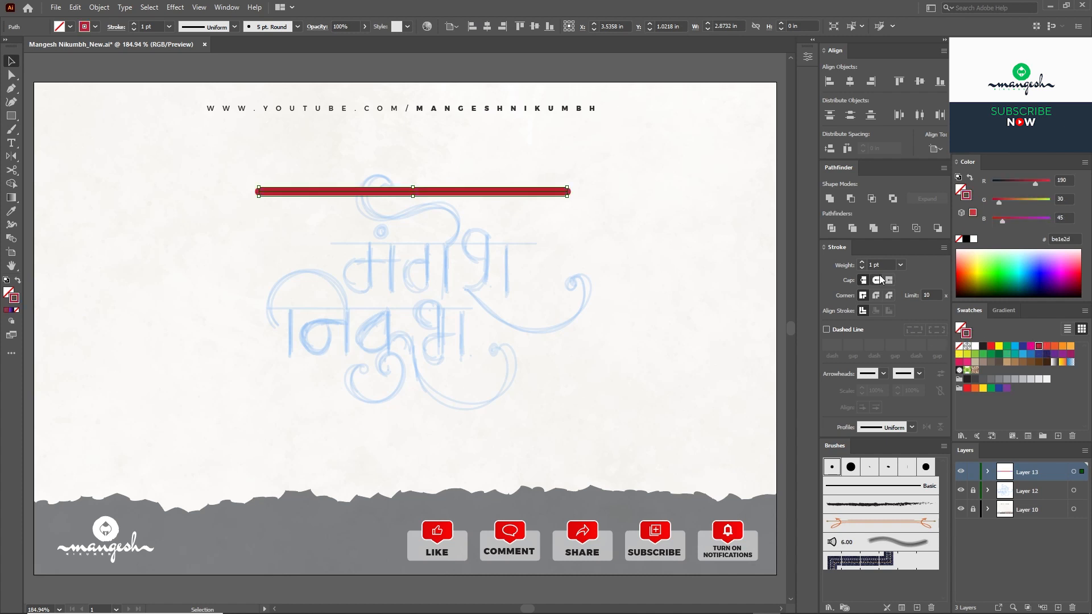
left_click(900, 265)
left_click(909, 293)
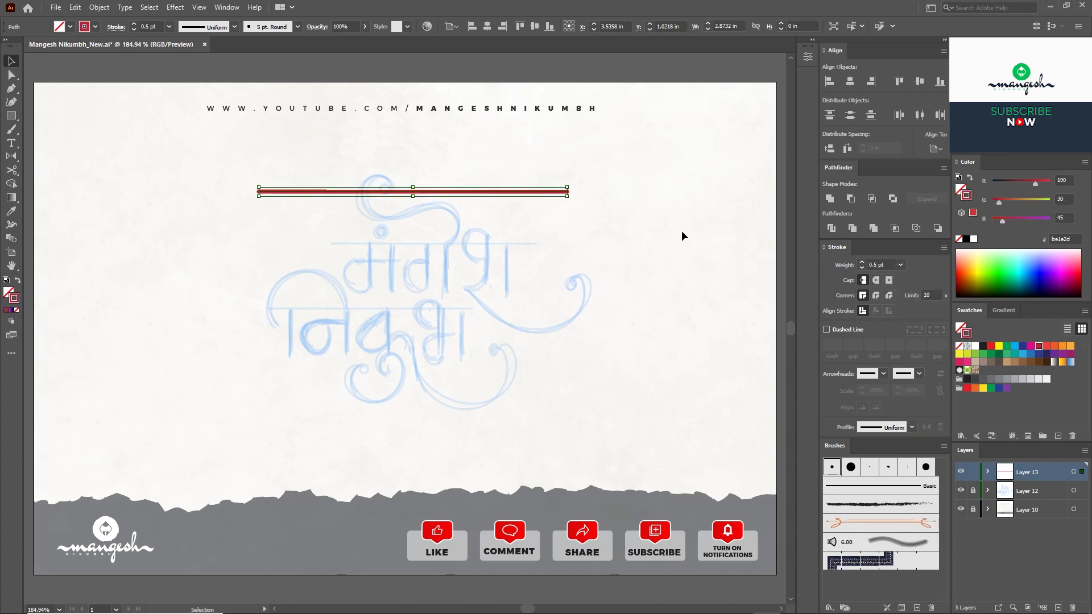
left_click(621, 251)
left_click(492, 192)
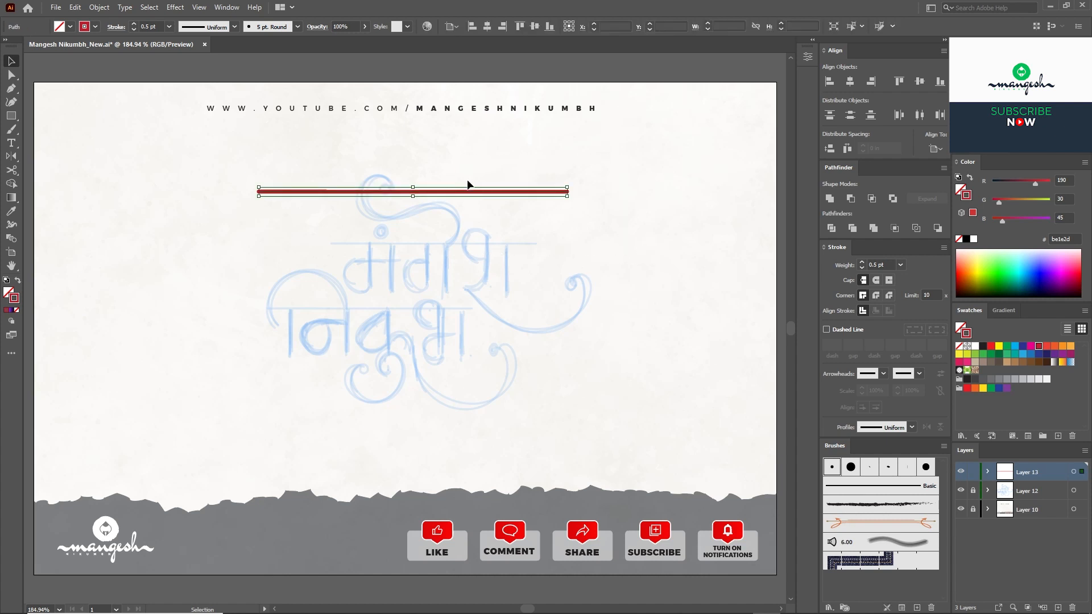
left_click_drag(492, 192, 638, 177)
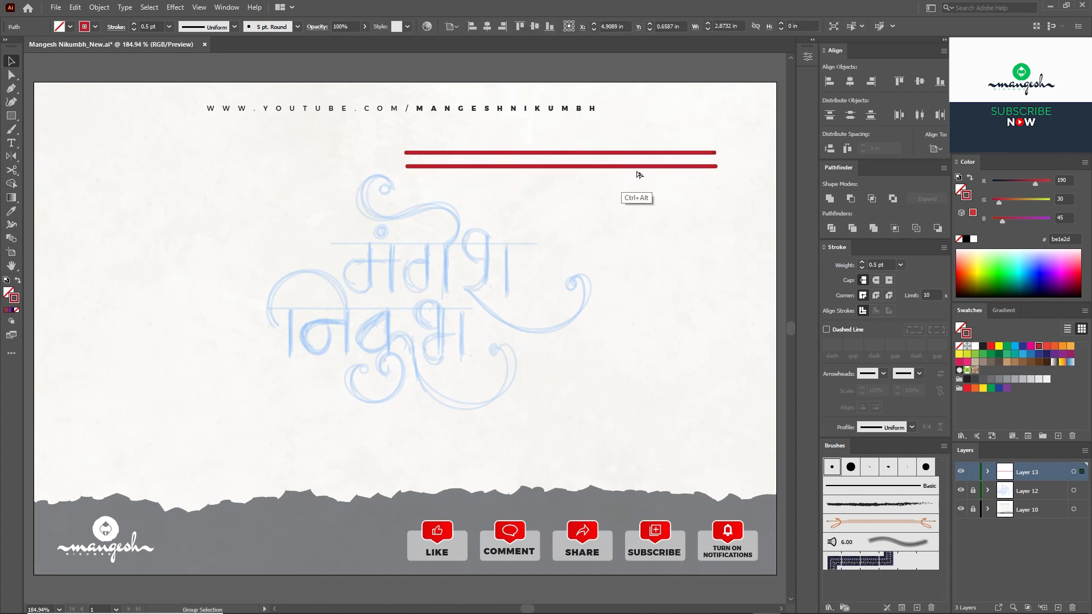
Step: Give the line the 3 pt. Oval calligraphic brush at 3 pt weight and place it beneath the thin line
left_click(870, 470)
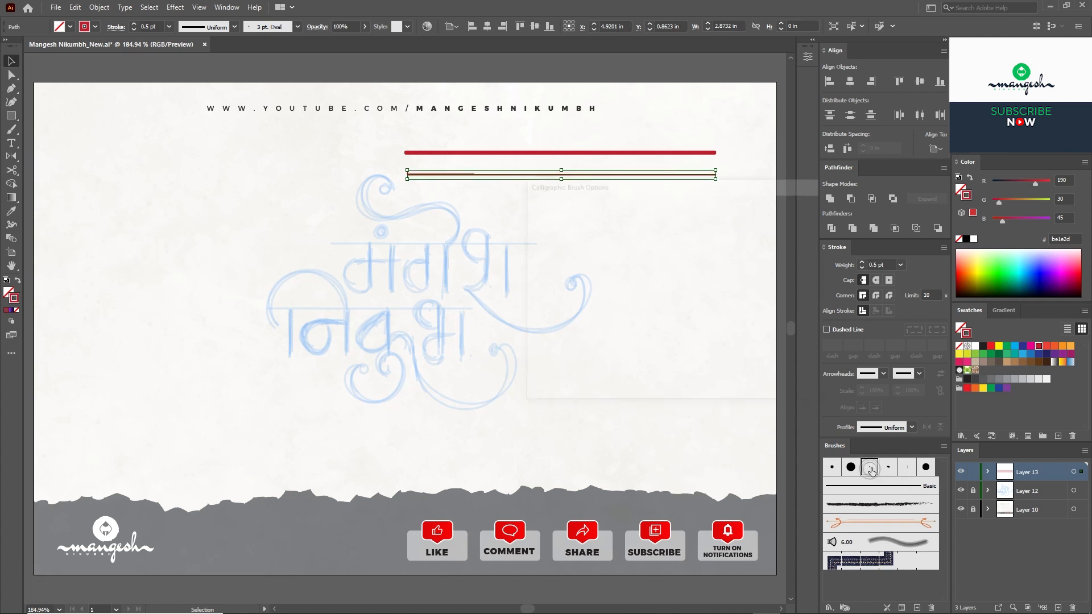
double_click(870, 468)
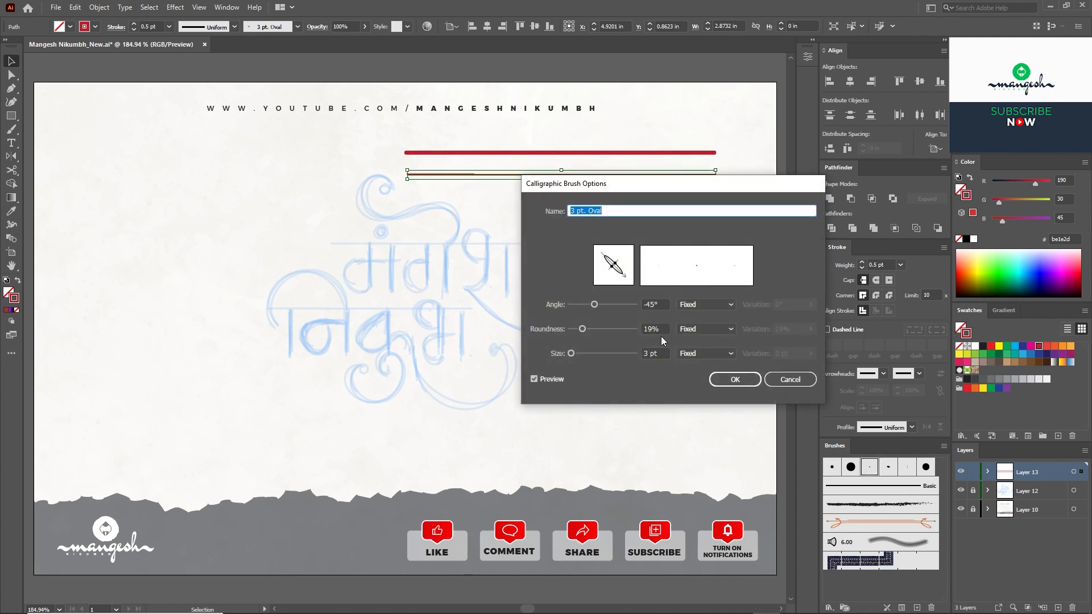
left_click(729, 388)
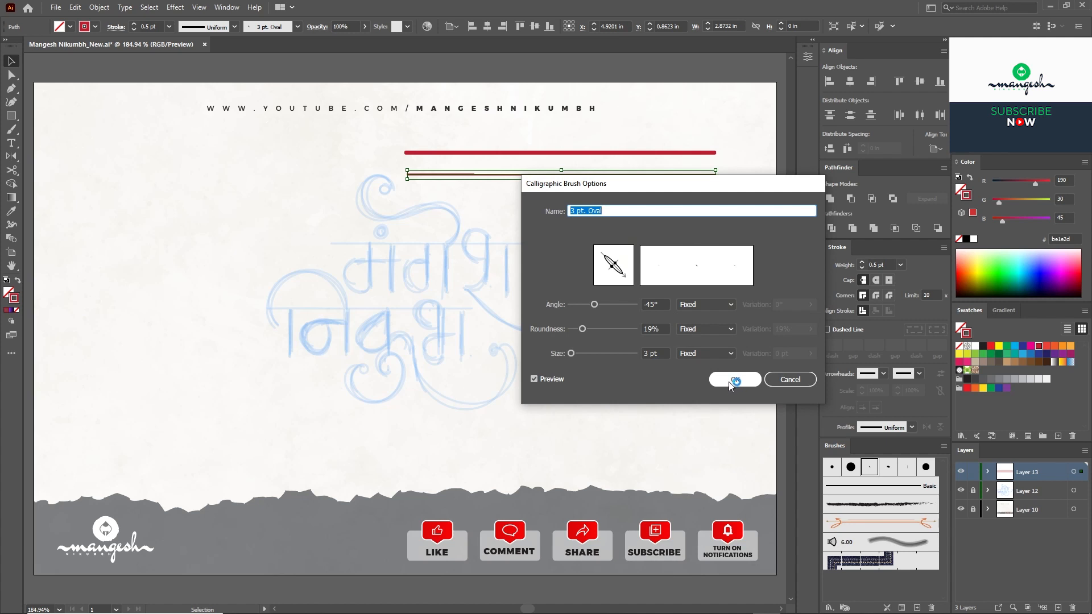
left_click(863, 264)
left_click(863, 263)
left_click(863, 263)
left_click(863, 263)
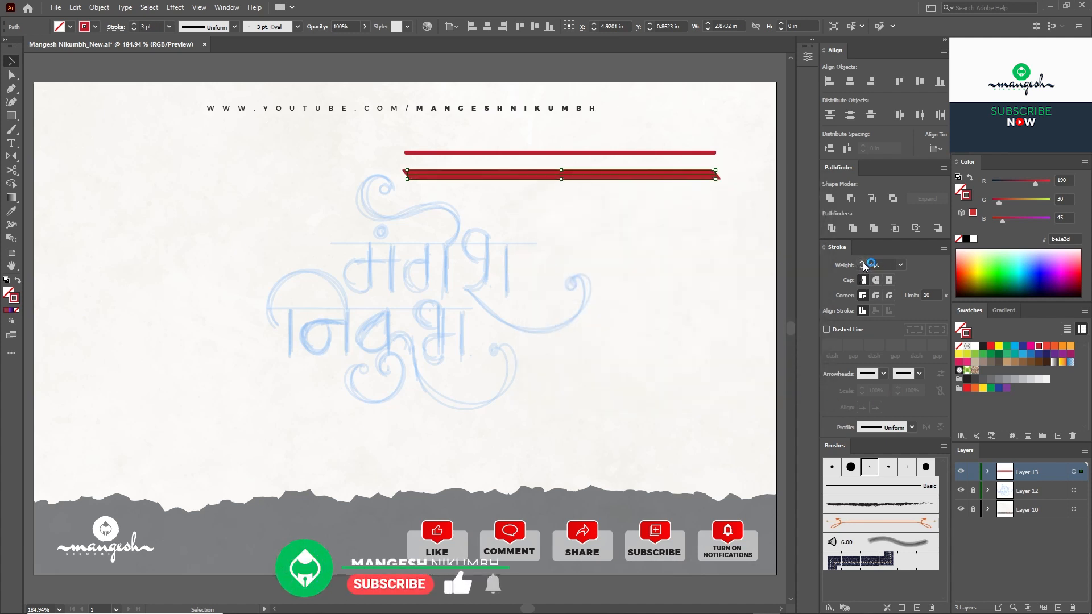
left_click(571, 234)
left_click_drag(620, 177, 527, 249)
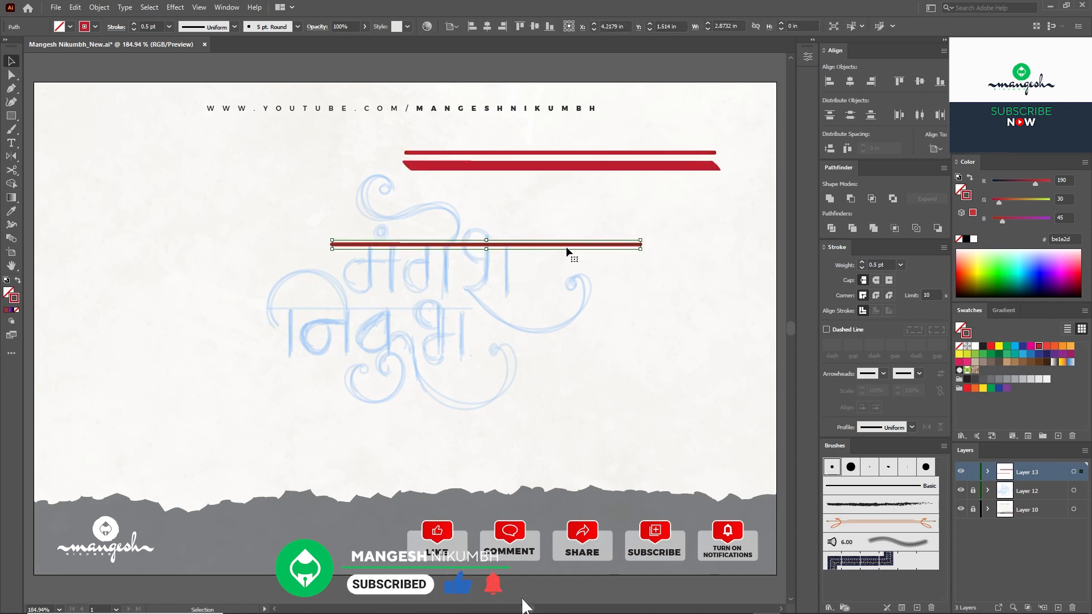
Step: Split the red headline by adding and deleting anchor points to open a gap in the middle
key("plus")
left_click(456, 244)
key("ctrl+plus")
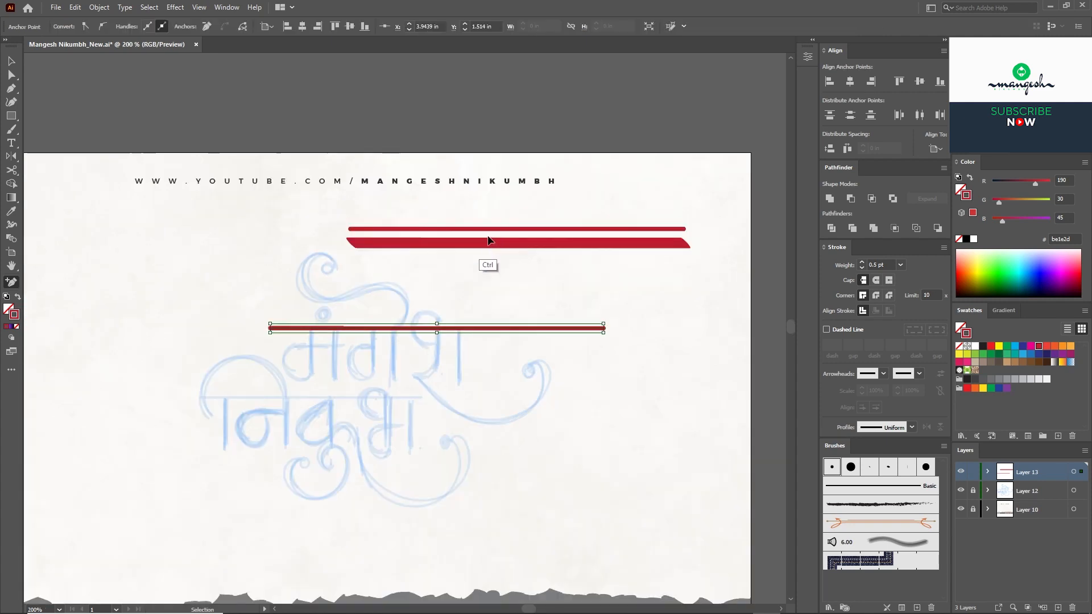
key("ctrl+plus")
key("ctrl+plus")
key("ctrl+plus")
left_click_drag(515, 321, 489, 312)
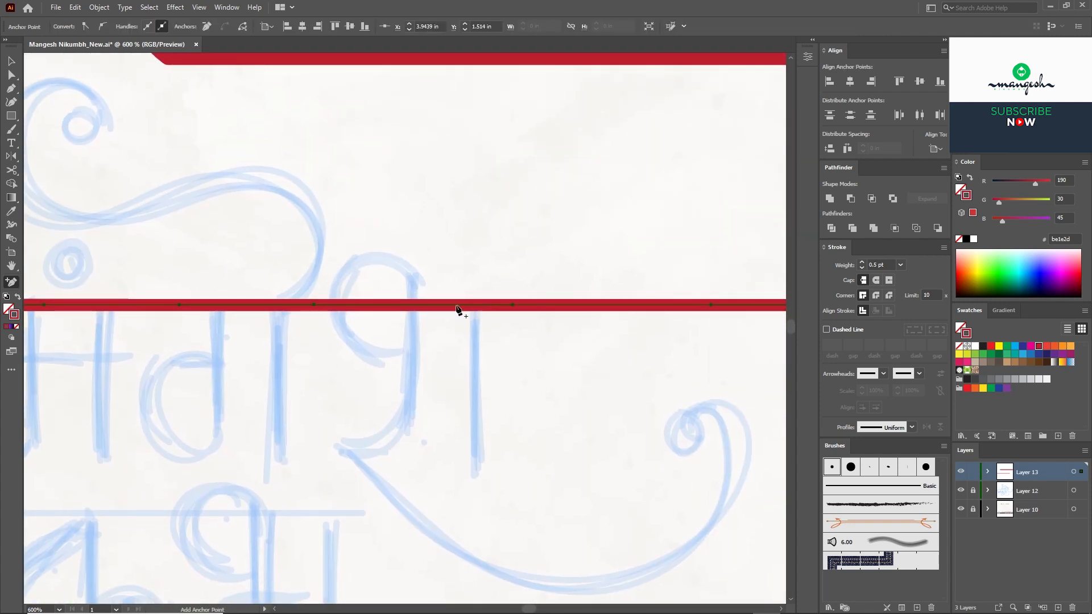
key("Tab")
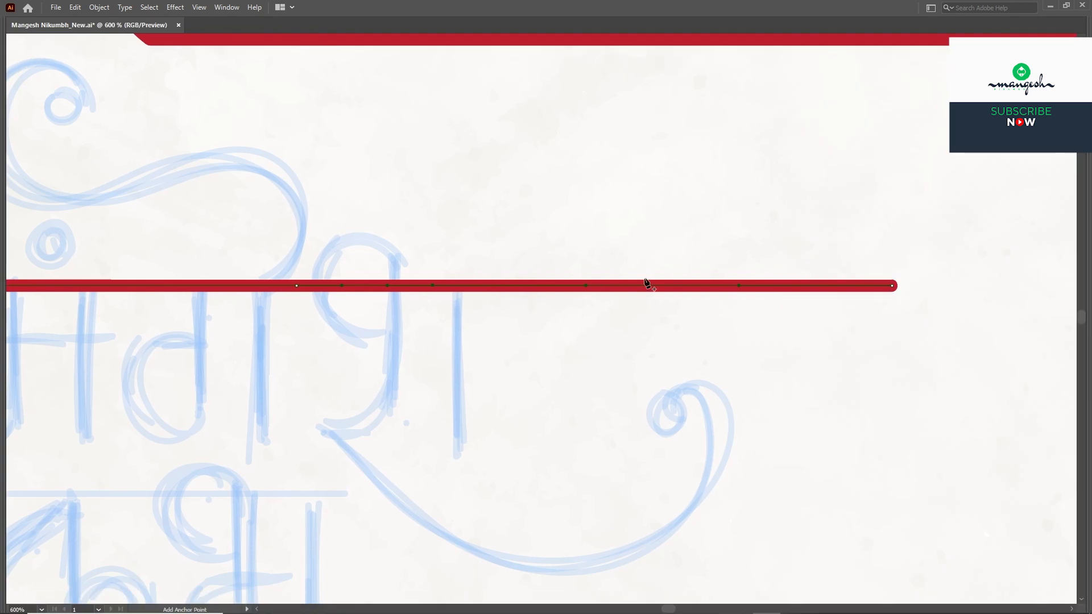
key("Delete")
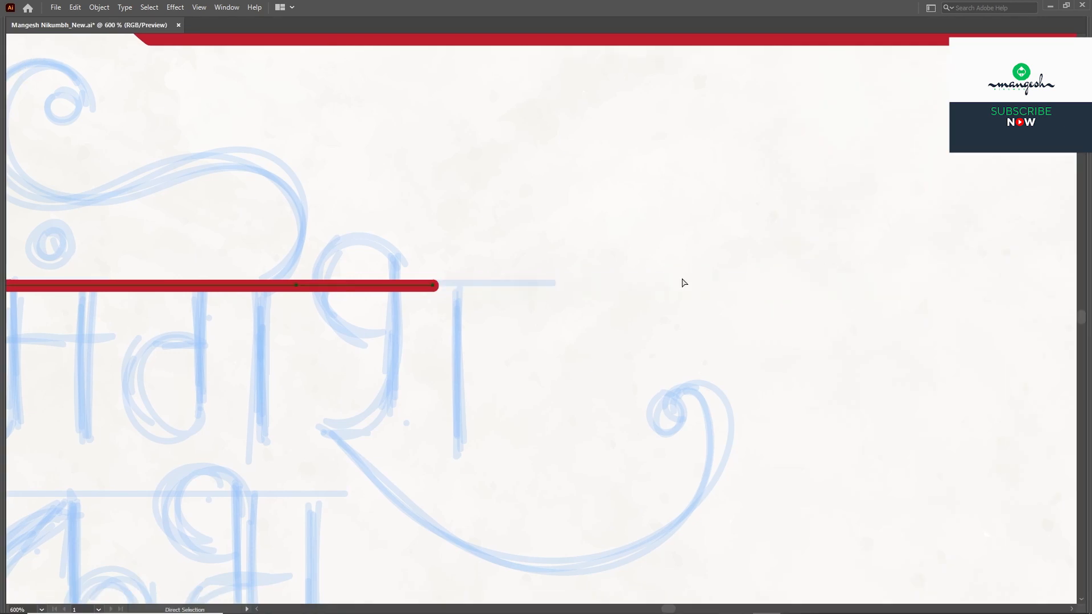
left_click_drag(440, 286, 573, 286)
key("ctrl+shift+a")
left_click(442, 284, "ctrl")
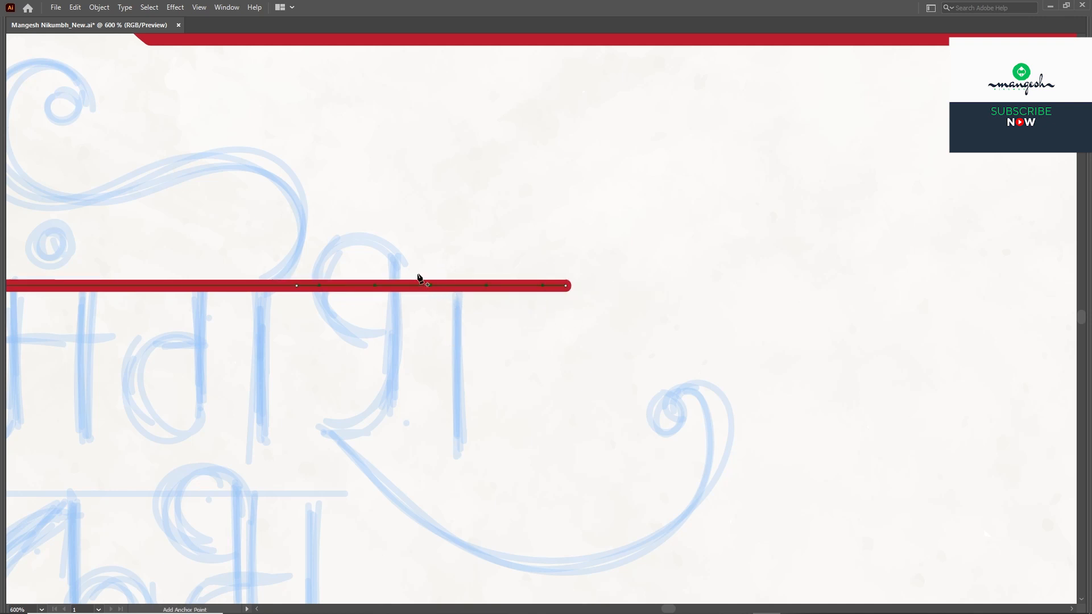
left_click_drag(396, 328, 397, 325)
key("Delete")
Step: Paint the red म stem down from the headline and place a copy to its left
key("ctrl+minus")
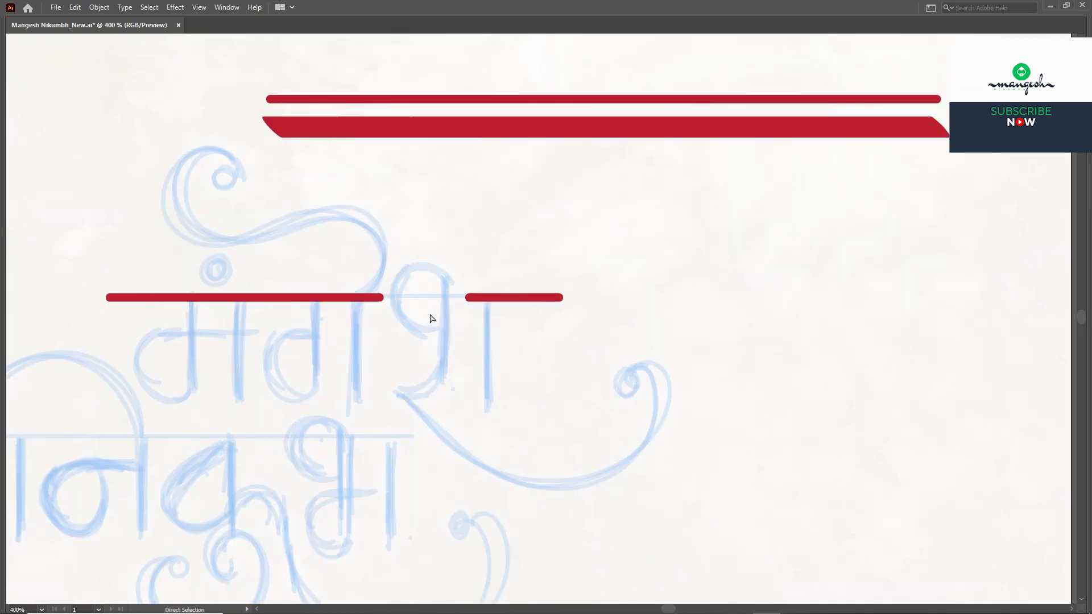
key("ctrl+minus")
left_click_drag(384, 300, 431, 288)
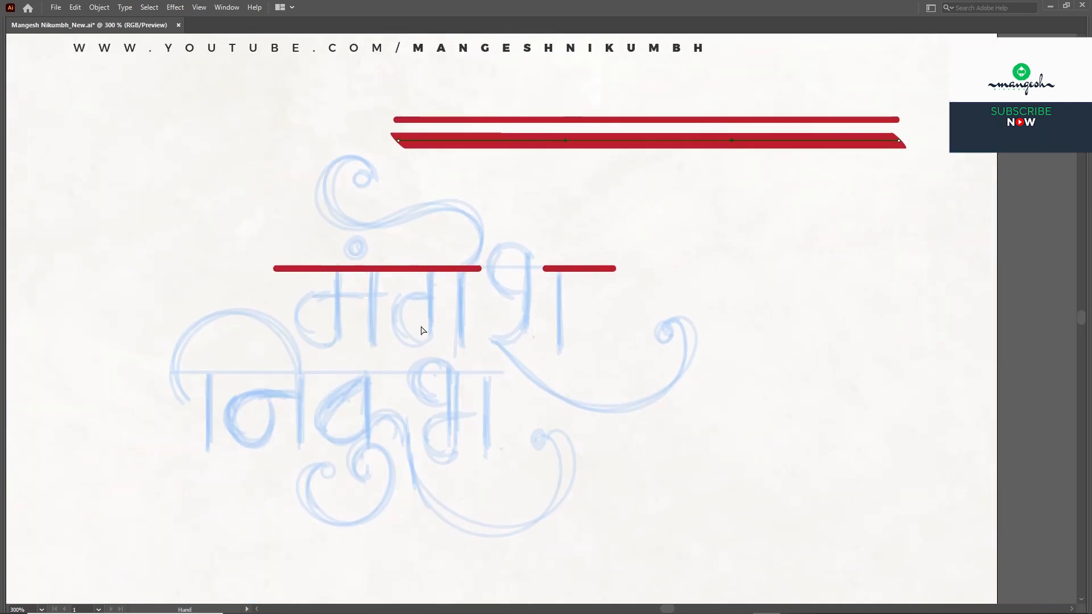
key("ctrl+plus")
key("b")
left_click_drag(328, 256, 322, 348)
mouse_move(366, 276)
left_mouse_down()
mouse_move(346, 298)
mouse_move(358, 410)
mouse_move(382, 273)
mouse_move(409, 273)
left_mouse_up()
key("b")
key("Tab")
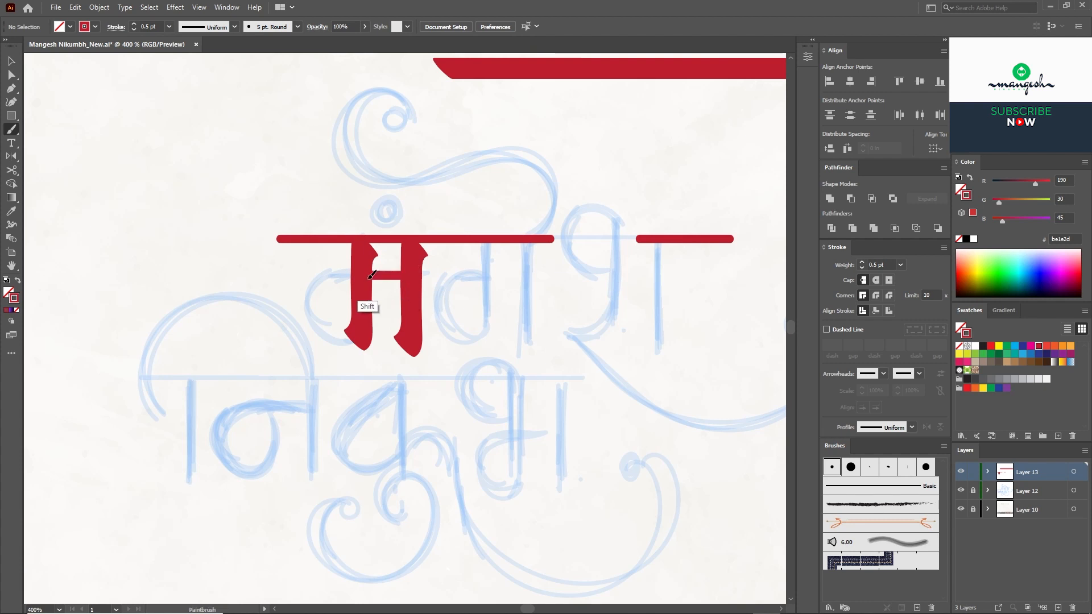
Step: Paint the curved bowl of म and smooth its bottom anchor into a rounded shape
mouse_move(313, 294)
left_mouse_down()
mouse_move(314, 323)
mouse_move(342, 348)
left_mouse_up()
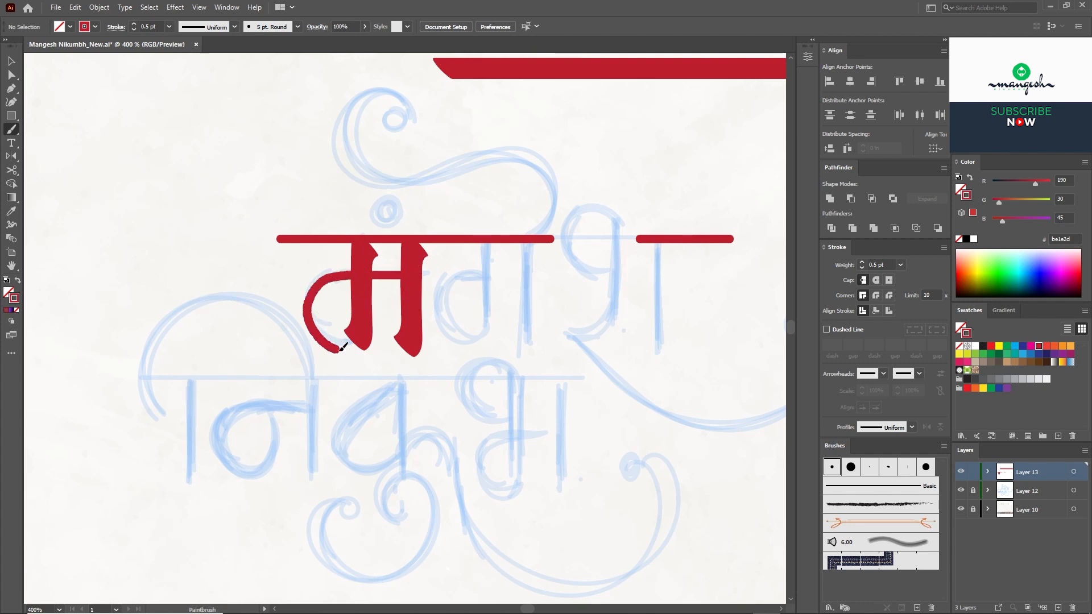
key("ctrl+=")
key("a")
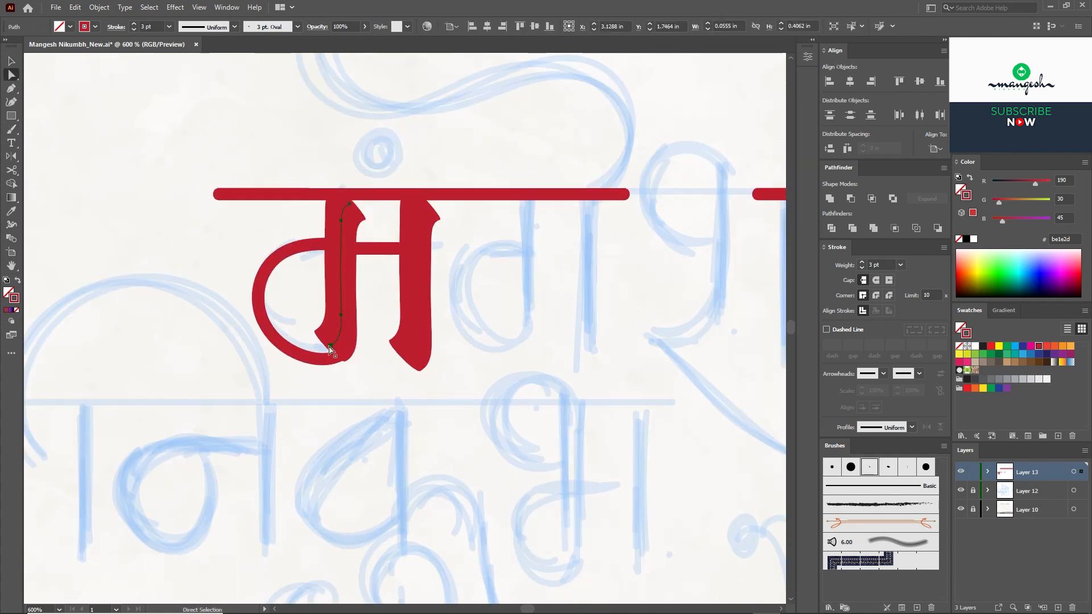
left_click(330, 347)
key("p")
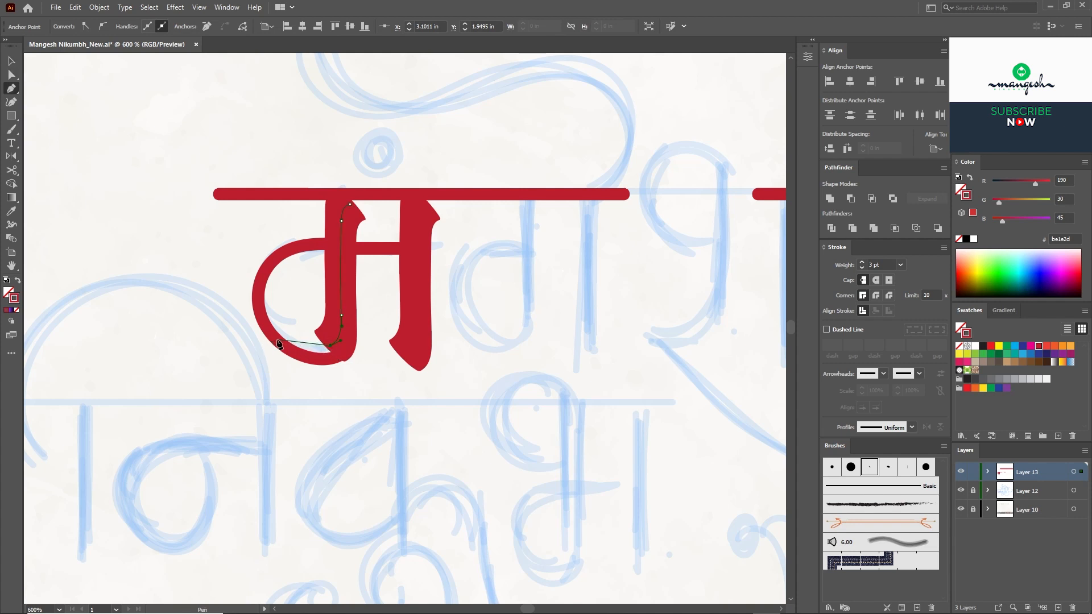
key("a")
left_click(353, 336)
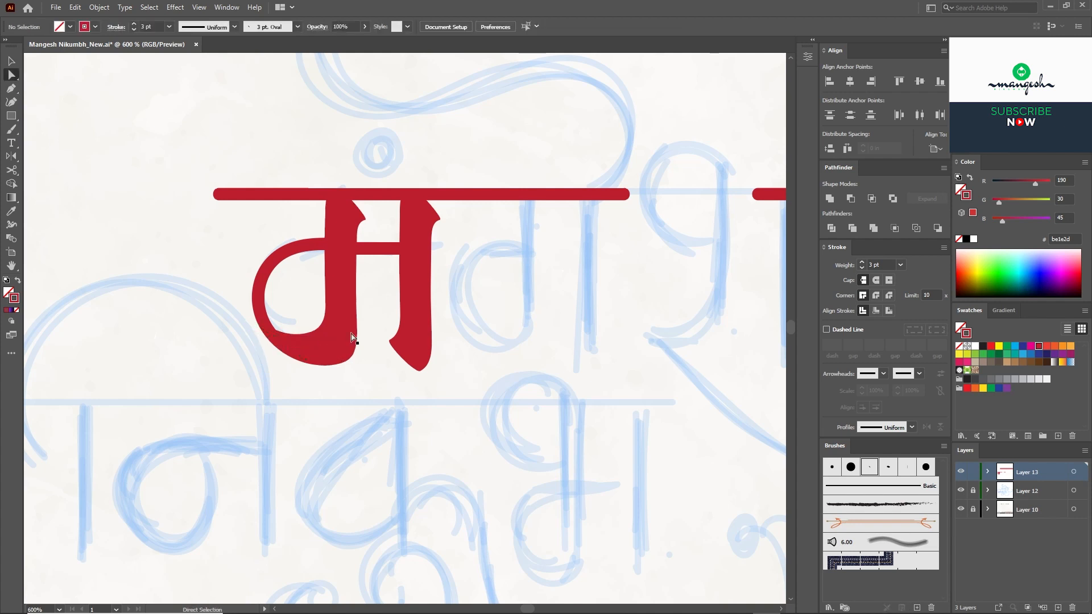
left_click(331, 344)
left_click_drag(302, 358, 299, 362)
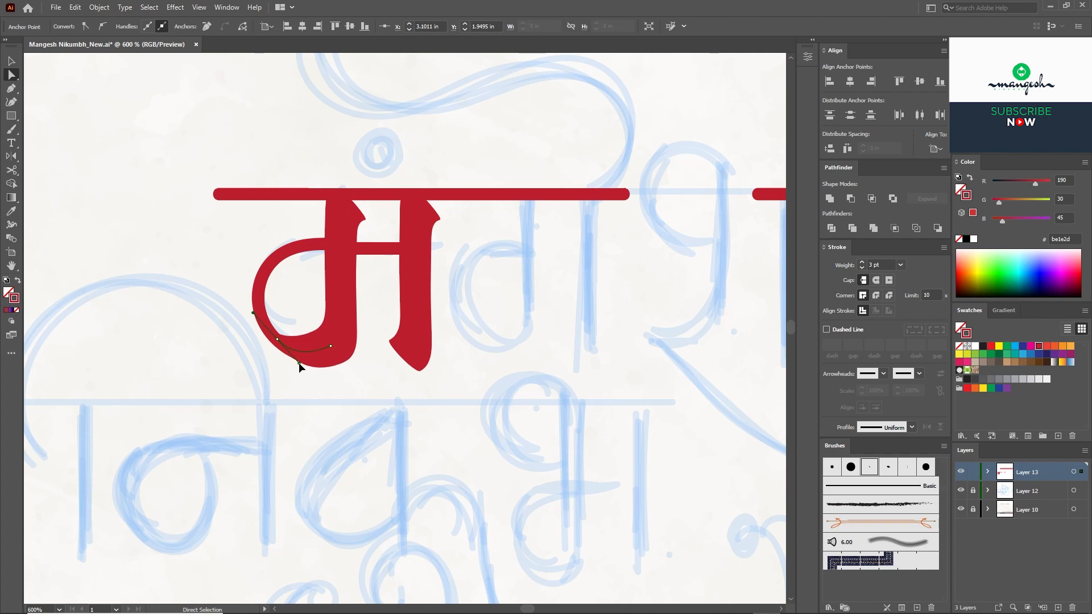
left_click(310, 311)
Step: Copy the म pieces, delete the right part and connecting bar, and nudge the rest into a ग
key("v")
key("ctrl+minus")
left_click_drag(382, 361, 401, 294)
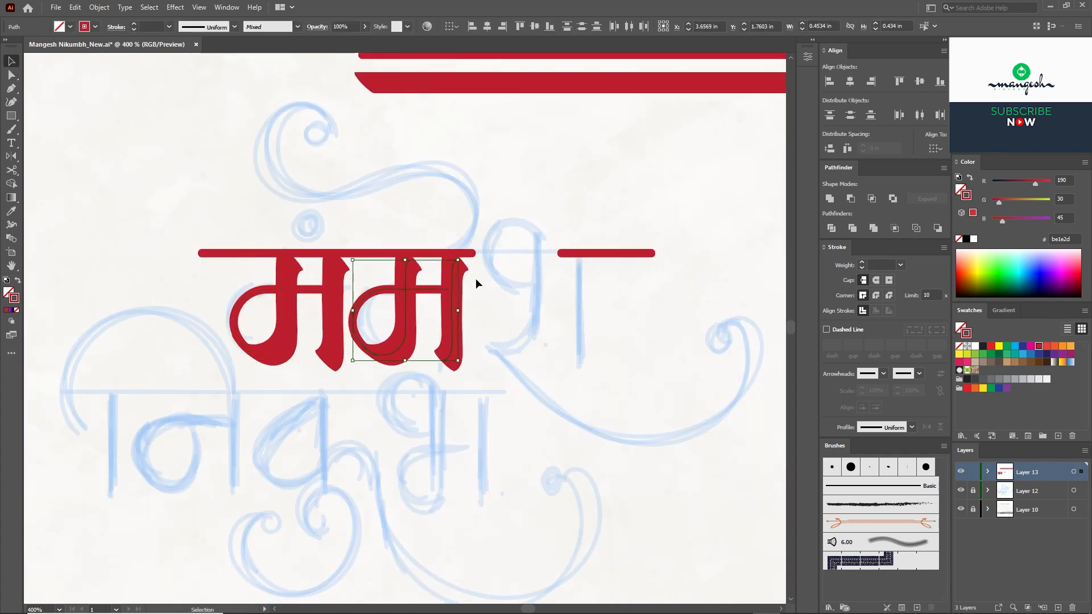
key("a")
left_click(448, 293)
left_click(447, 289)
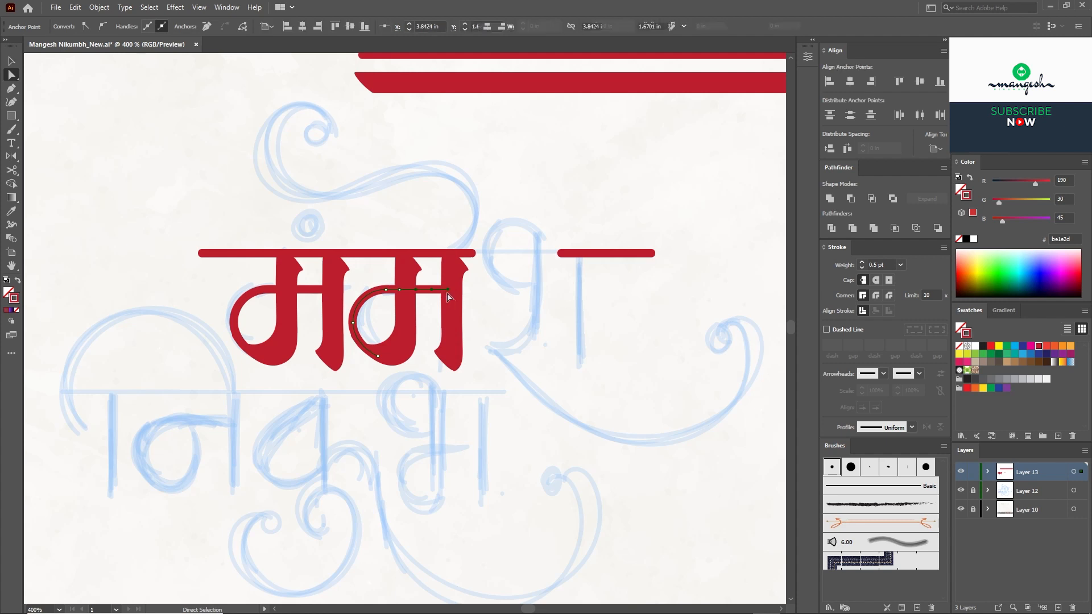
key("Delete")
key("v")
left_click_drag(426, 307, 371, 277)
key("Right")
key("Right")
left_click(465, 295)
Step: Select the headline bar's end anchors beside the new ग to check the join
left_click_drag(513, 220, 497, 273)
key("a")
left_click_drag(468, 314, 447, 277)
left_click(447, 277)
right_click(13, 116)
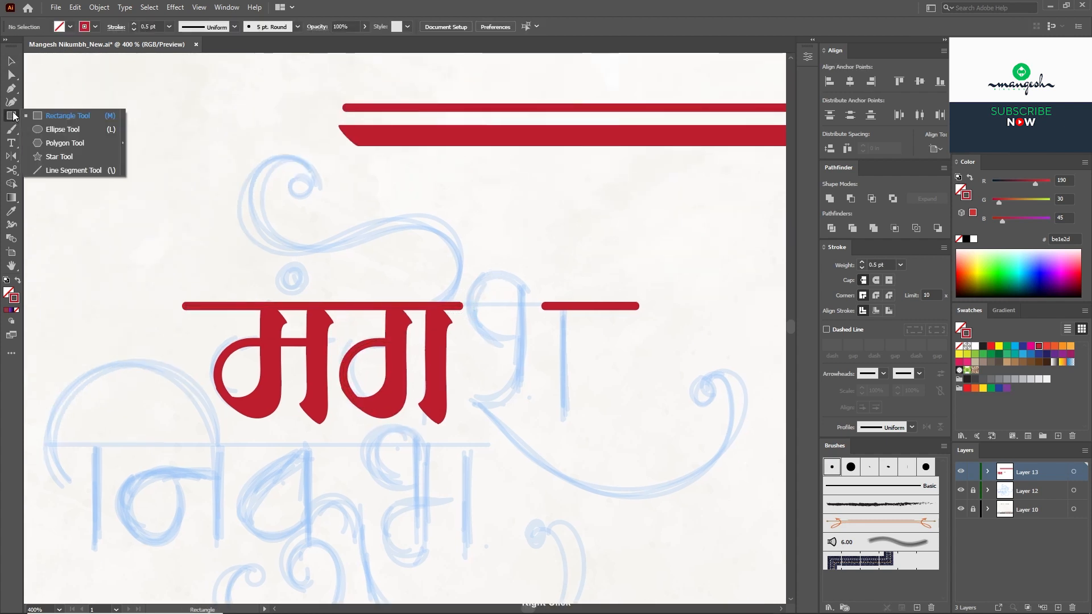
Step: Draw a small circle dot above the headline, color it red from the bar, and position it
left_click(49, 130)
left_click_drag(277, 268, 309, 301)
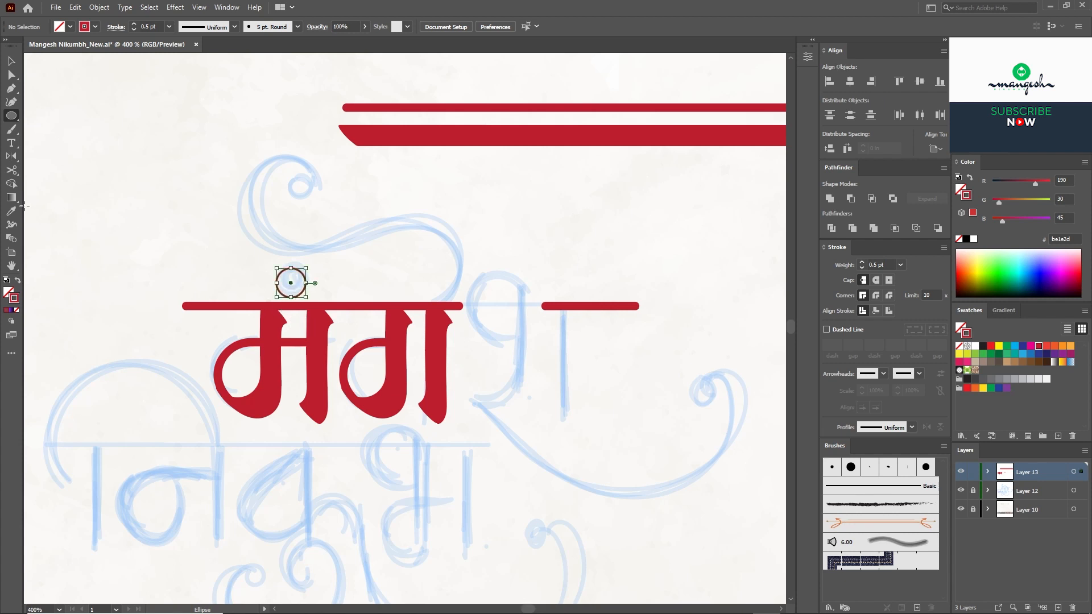
key("i")
left_click(193, 308)
key("v")
left_click(316, 267)
left_click_drag(302, 275, 305, 270)
Step: Paint a curl rising from the headline above the letters
left_click(12, 130)
key("ctrl+shift+a")
key("ctrl+minus")
mouse_move(434, 348)
left_mouse_down()
mouse_move(426, 292)
mouse_move(347, 303)
mouse_move(332, 250)
left_mouse_up()
key("ctrl+z")
mouse_move(432, 348)
left_mouse_down()
mouse_move(441, 324)
mouse_move(399, 280)
mouse_move(309, 302)
mouse_move(285, 248)
mouse_move(331, 259)
left_mouse_up()
Step: Place a copy of the ग stem to the right and close its path into a filled shape
mouse_move(405, 387)
left_mouse_down()
mouse_move(298, 337)
mouse_move(408, 353)
mouse_move(379, 332)
left_mouse_up()
key("v")
left_click(315, 353)
key("a")
left_click_drag(351, 283, 400, 335)
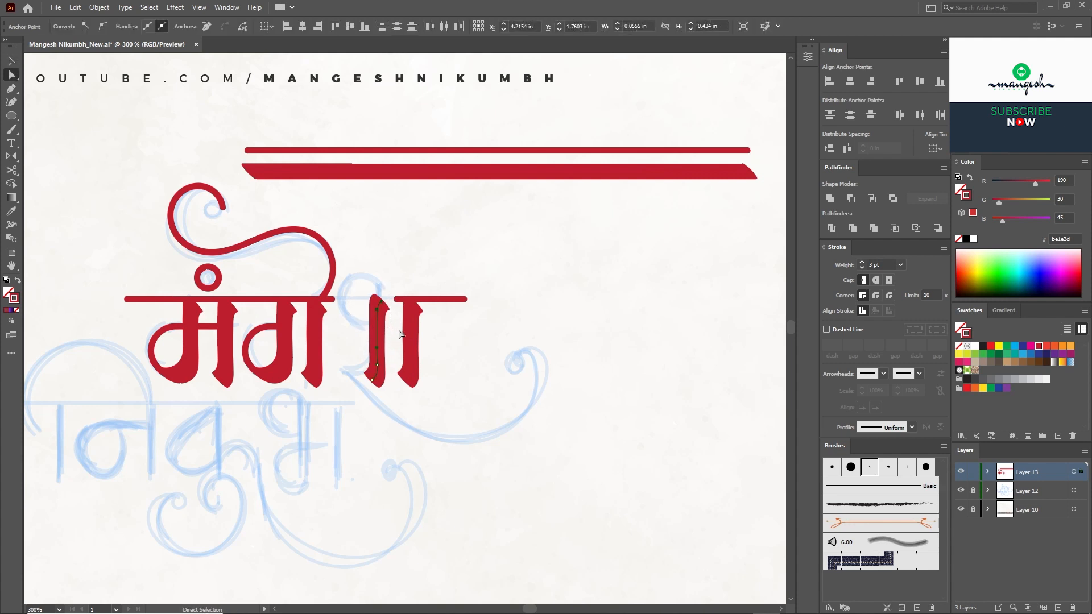
key("p")
left_click(370, 383)
left_click(362, 386)
key("a")
left_click(460, 381)
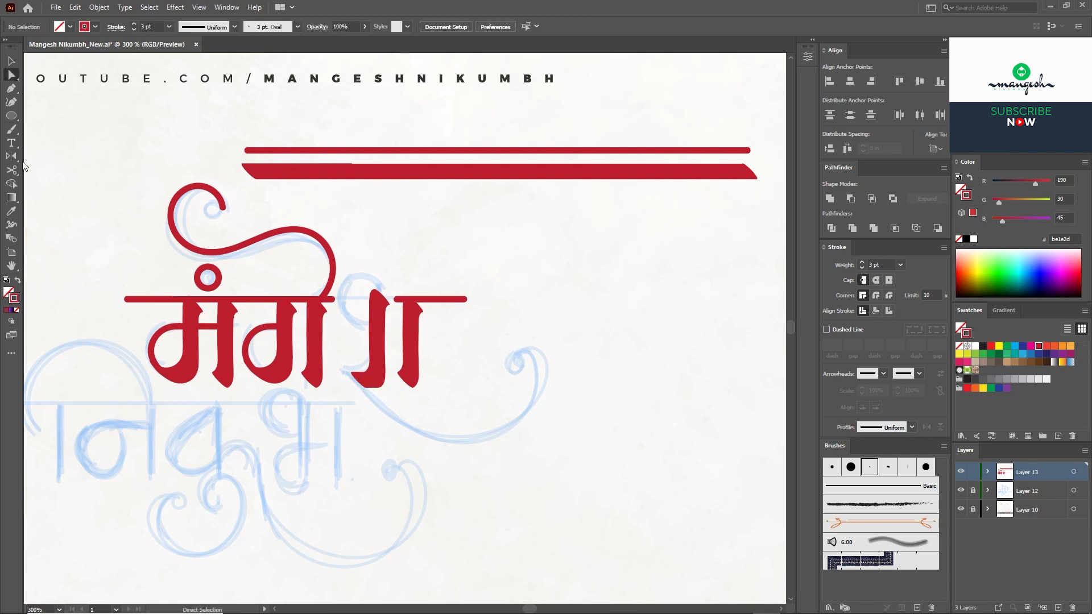
Step: Paint the श loop sweeping into the right swash
left_click(10, 129)
left_click_drag(334, 239, 308, 248)
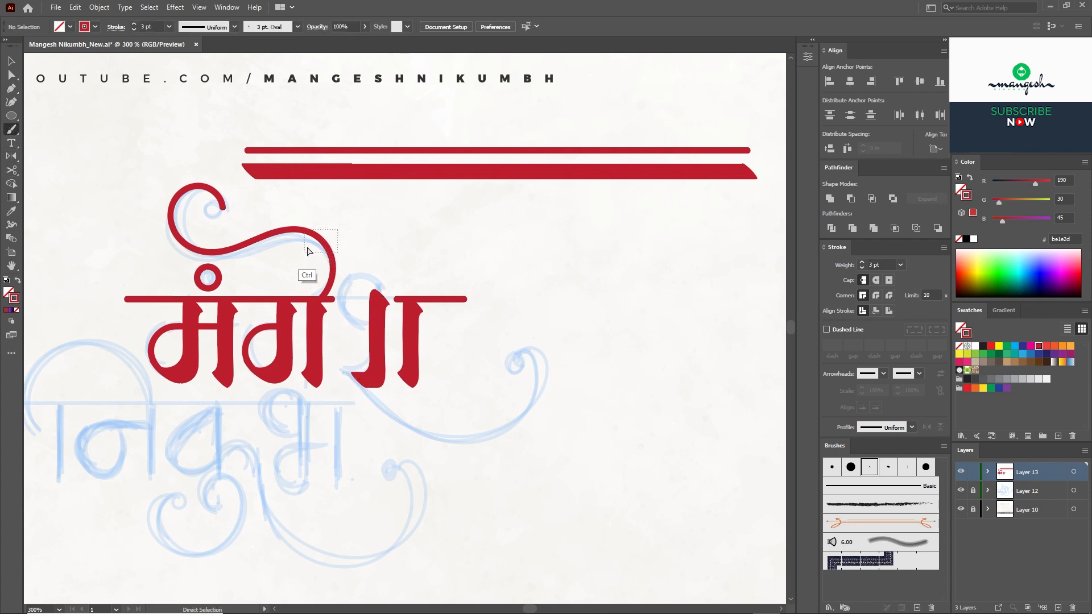
left_click(400, 282, "ctrl")
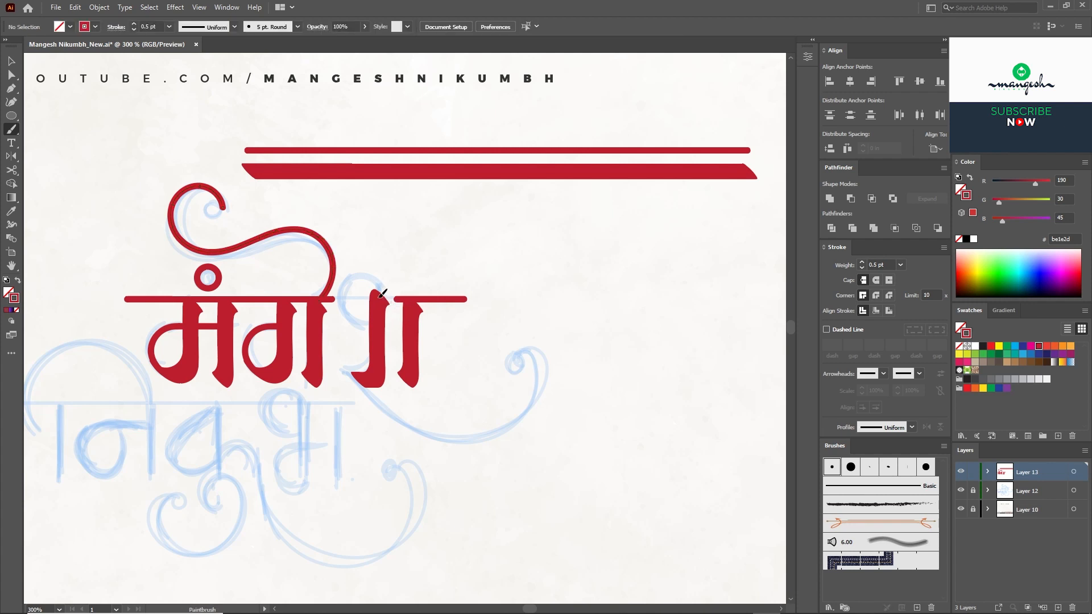
scroll(408, 340, "down", 5)
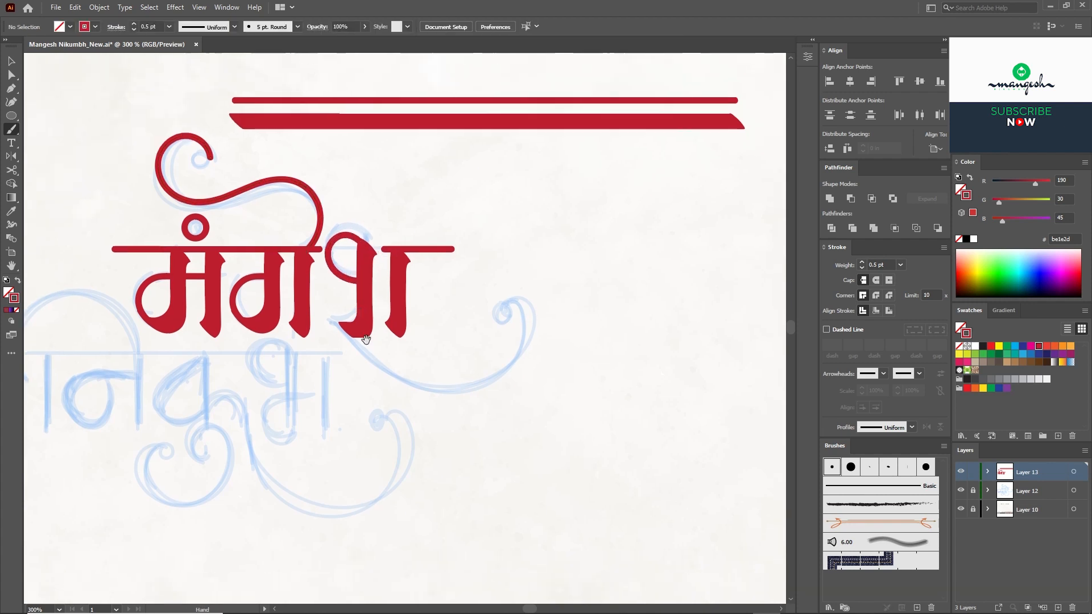
mouse_move(346, 230)
left_mouse_down()
mouse_move(476, 287)
mouse_move(462, 225)
left_mouse_up()
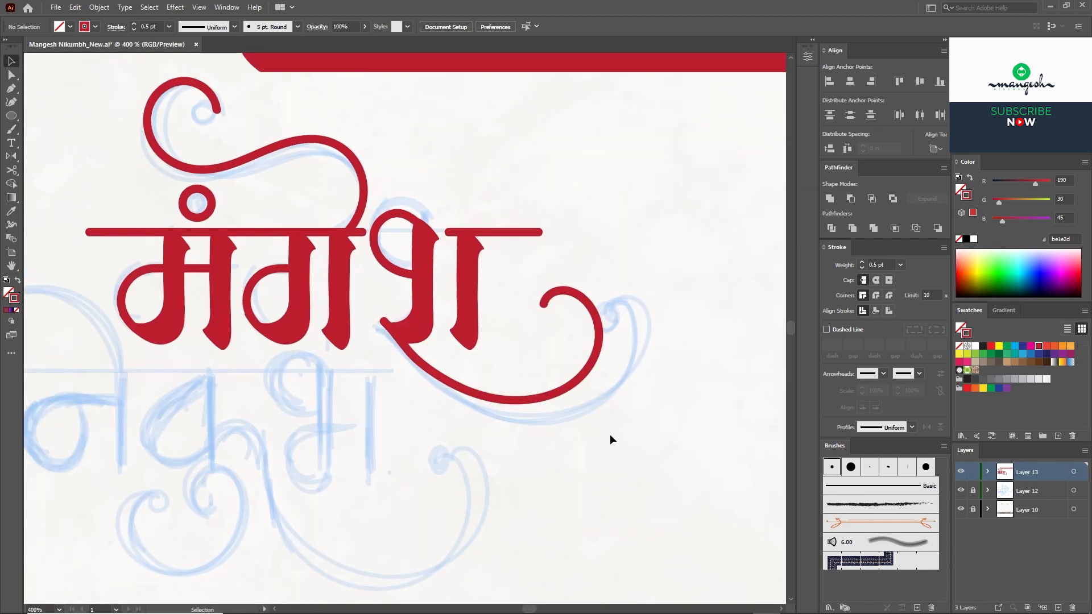
Step: Nudge the right letter and swash left, restore the loop's 0.5 pt stroke, and raise it
key("Left")
mouse_move(610, 436)
left_mouse_down()
mouse_move(398, 196)
mouse_move(371, 220)
left_mouse_up()
key("Left")
key("Left")
left_click(392, 214)
key("i")
left_click(365, 197)
key("v")
key("Up")
key("Up")
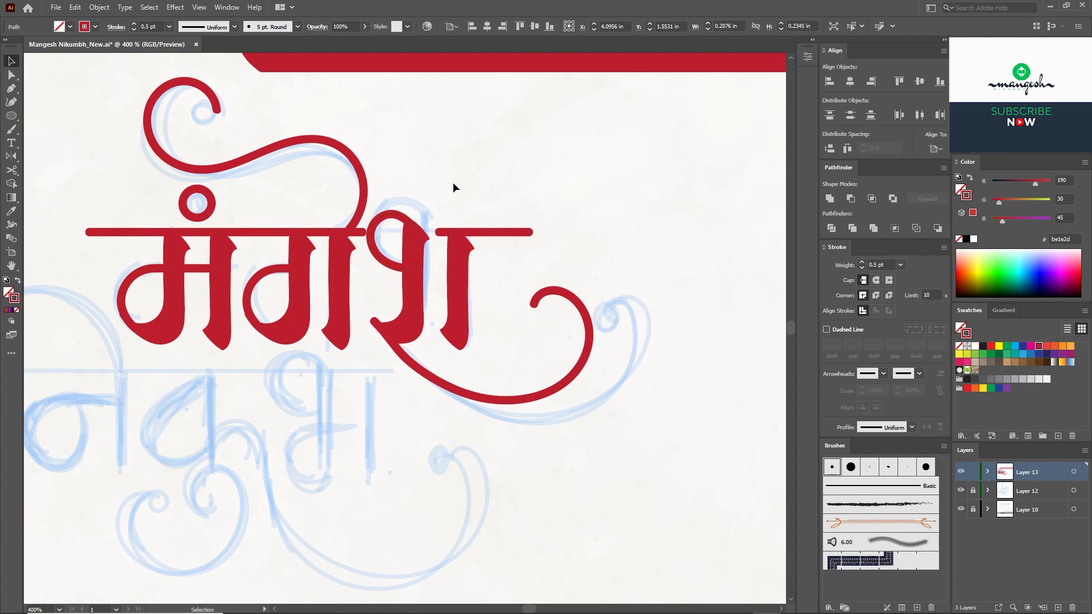
left_click(449, 179)
Step: Shorten the headline by pulling its right and left end anchors inward
key("a")
left_click(363, 232)
key("Left")
key("Left")
left_click_drag(532, 232, 515, 232)
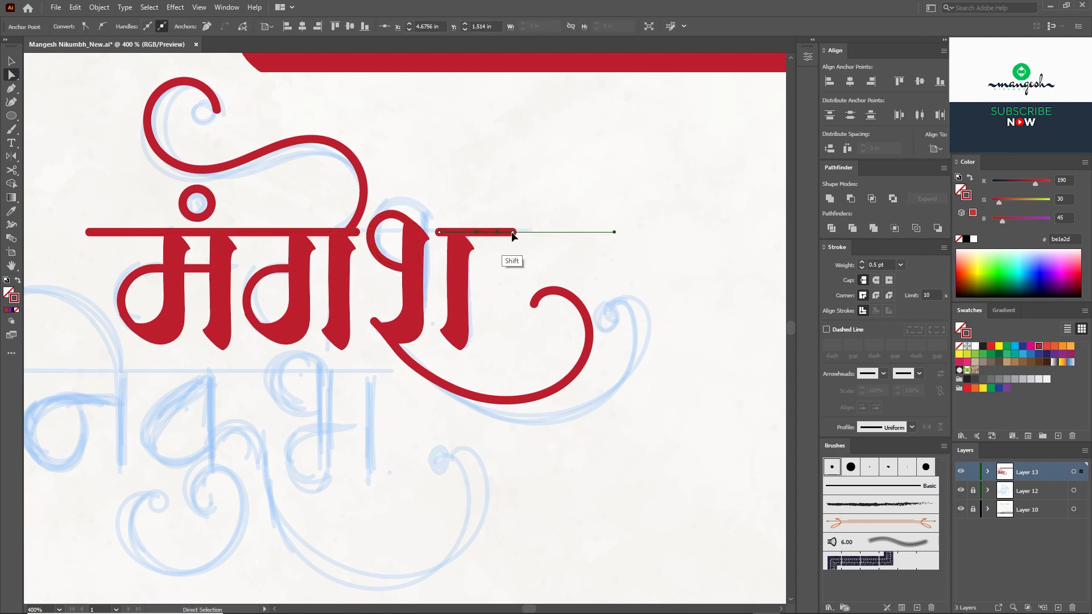
left_click_drag(90, 232, 117, 233)
Step: Duplicate the red word below and delete the copy's swash curve
key("v")
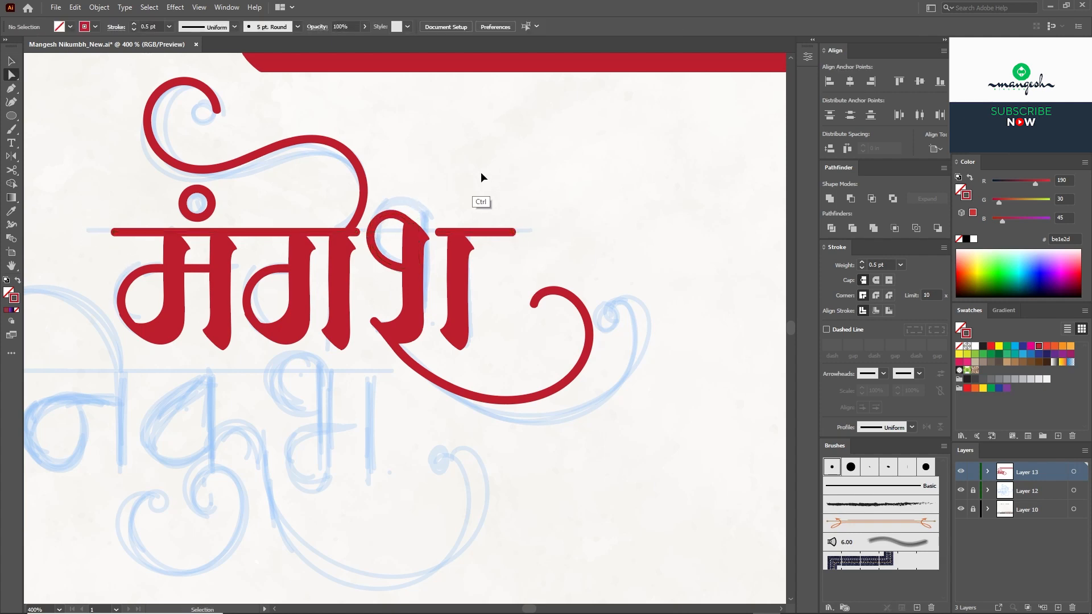
key("ctrl+0")
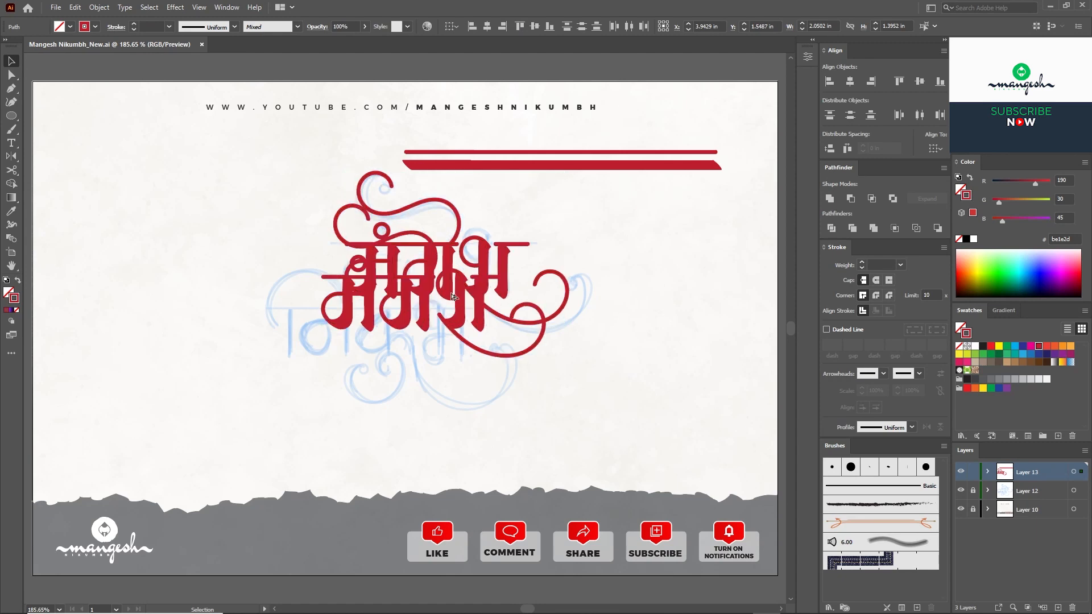
left_click_drag(452, 295, 486, 301)
key("ctrl+equal")
key("ctrl+equal")
key("ctrl+shift+a")
left_click(541, 354)
key("Delete")
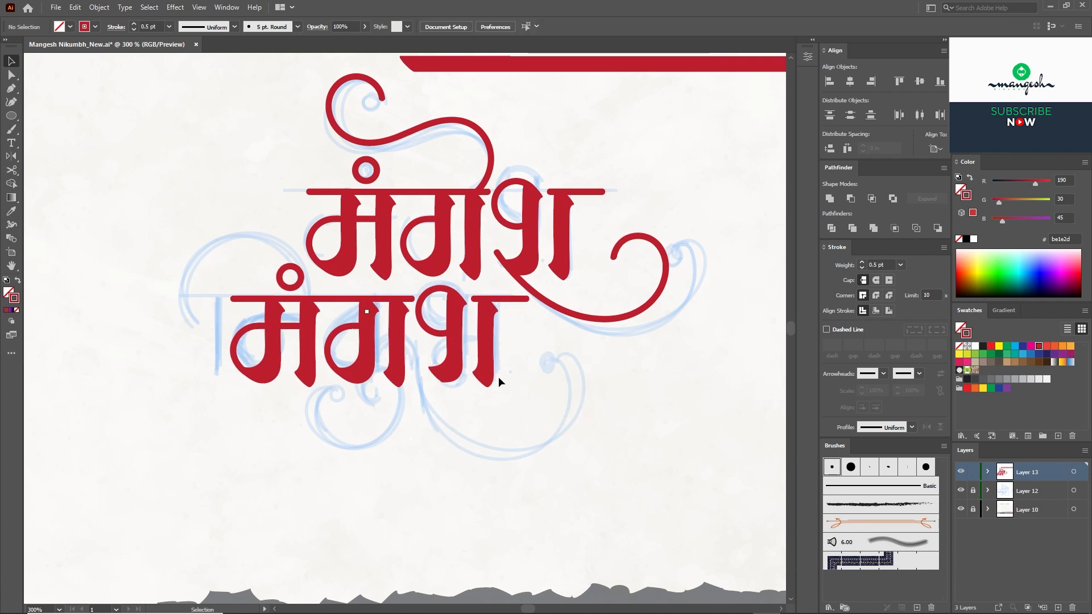
Step: Move the lower word and its dot down, then nudge its श loop and stem up and right
key("a")
left_click(430, 360)
key("v")
left_click_drag(504, 412, 255, 291)
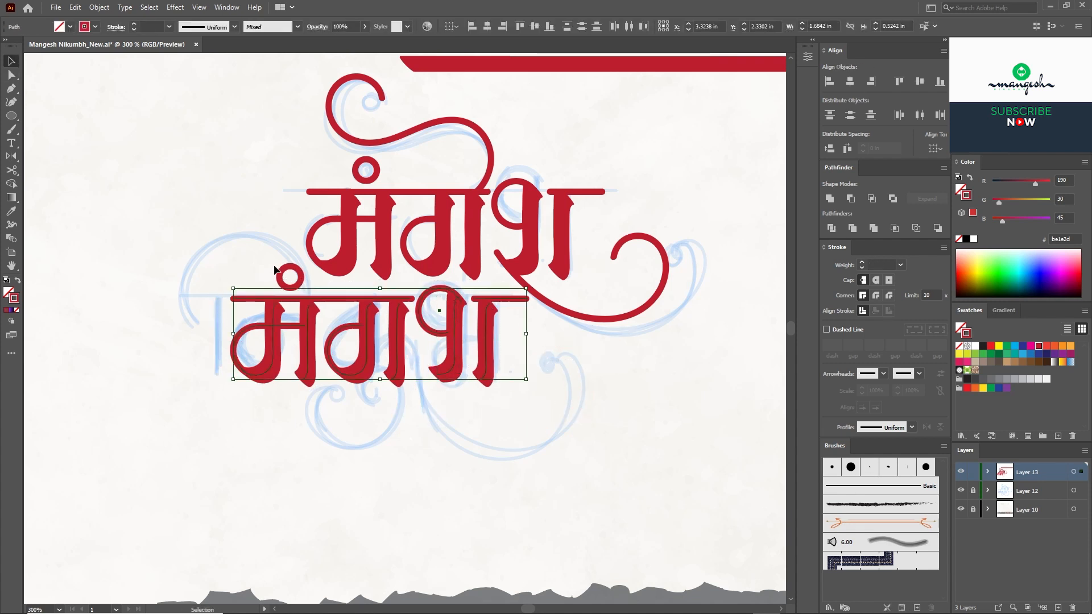
left_click(279, 273, "shift")
key("Down")
key("Down")
key("Down")
left_click_drag(469, 341, 435, 304)
key("Up")
key("Up")
key("Right")
left_click(542, 340)
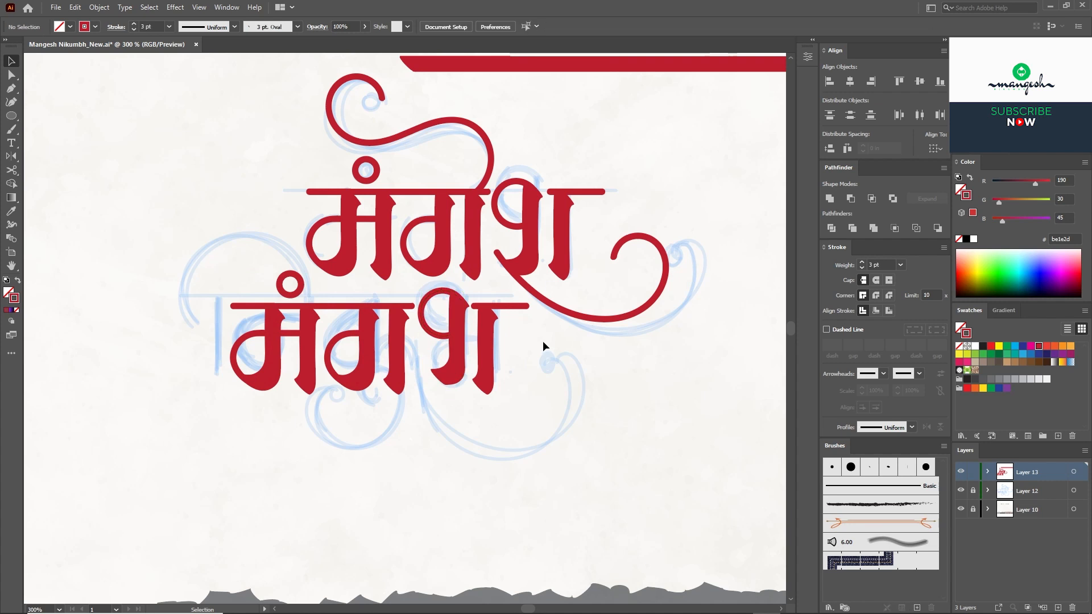
Step: Delete the lower ग loop, shift the stem left, and paint a bar joining them into भ
key("ctrl+plus")
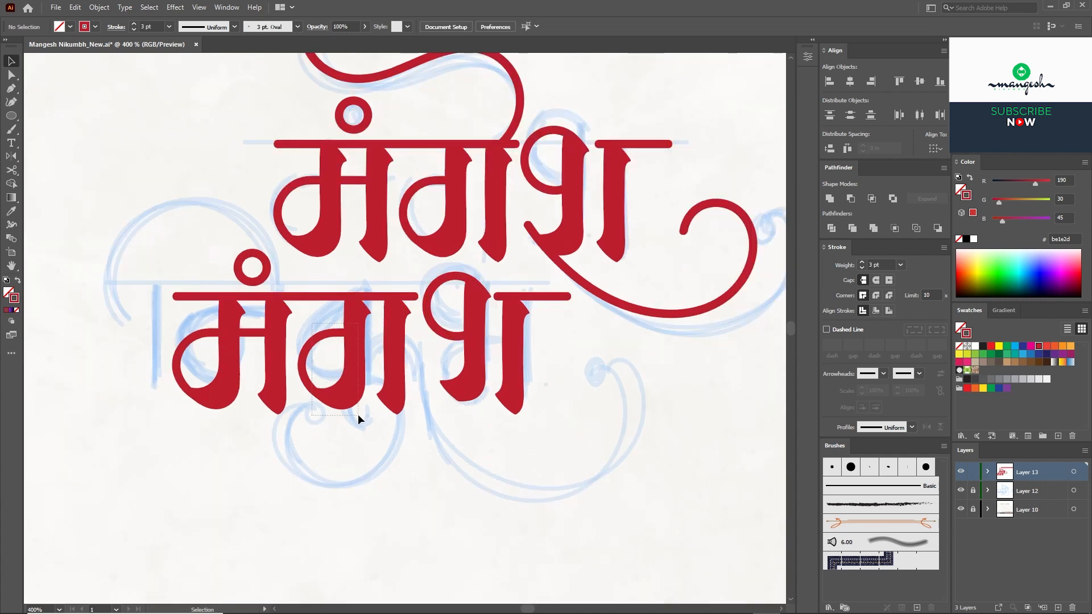
left_click_drag(357, 414, 358, 415)
key("Delete")
left_click_drag(398, 339, 369, 338)
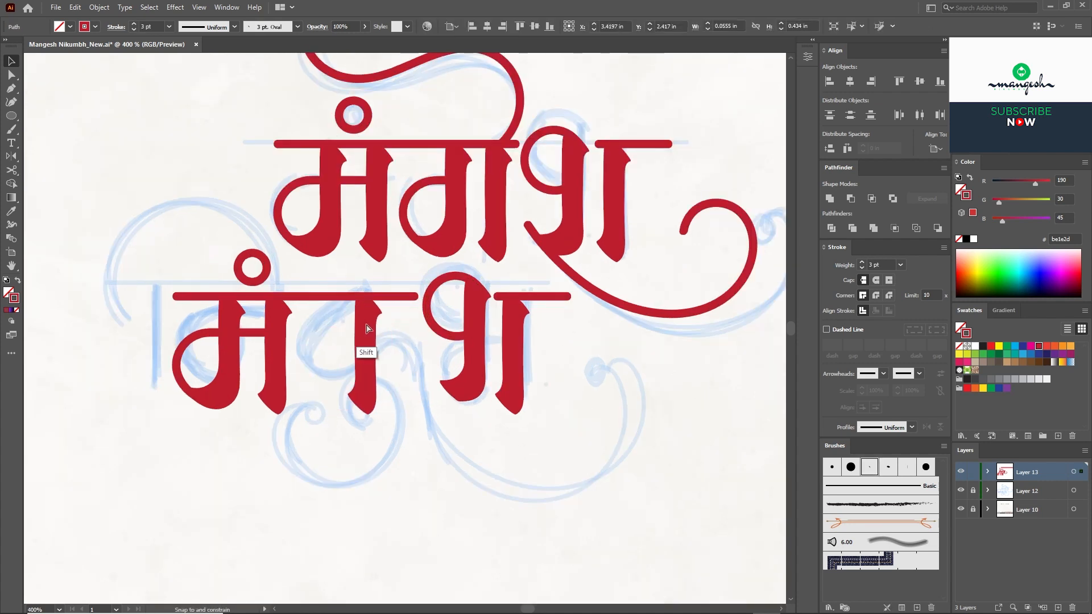
left_click(407, 347)
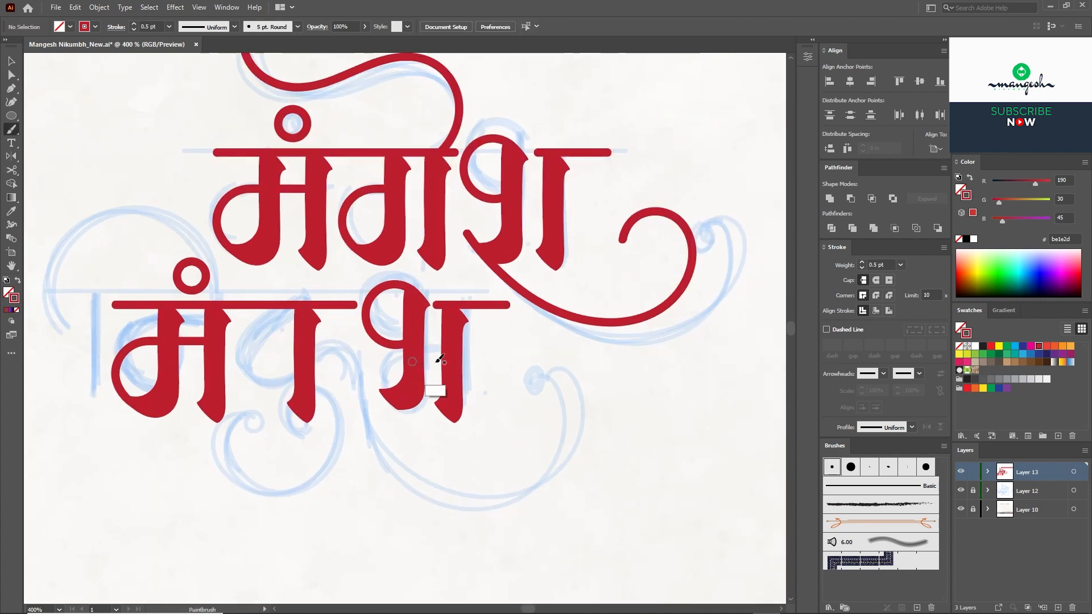
left_click_drag(412, 362, 452, 362)
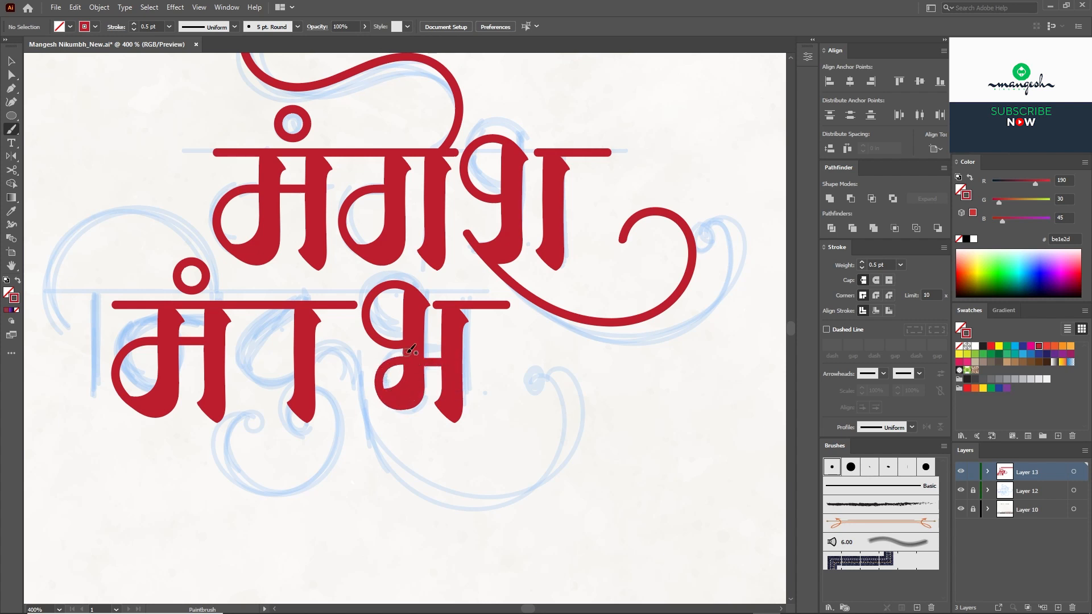
Step: Match the top circle's stroke to the letters, nudge it down-left, and remove the old loop
key("ctrl+plus")
mouse_move(412, 349)
left_mouse_down()
mouse_move(431, 349)
mouse_move(398, 340)
left_mouse_up()
key("v")
left_click(432, 349)
left_click(481, 367)
left_click(392, 349)
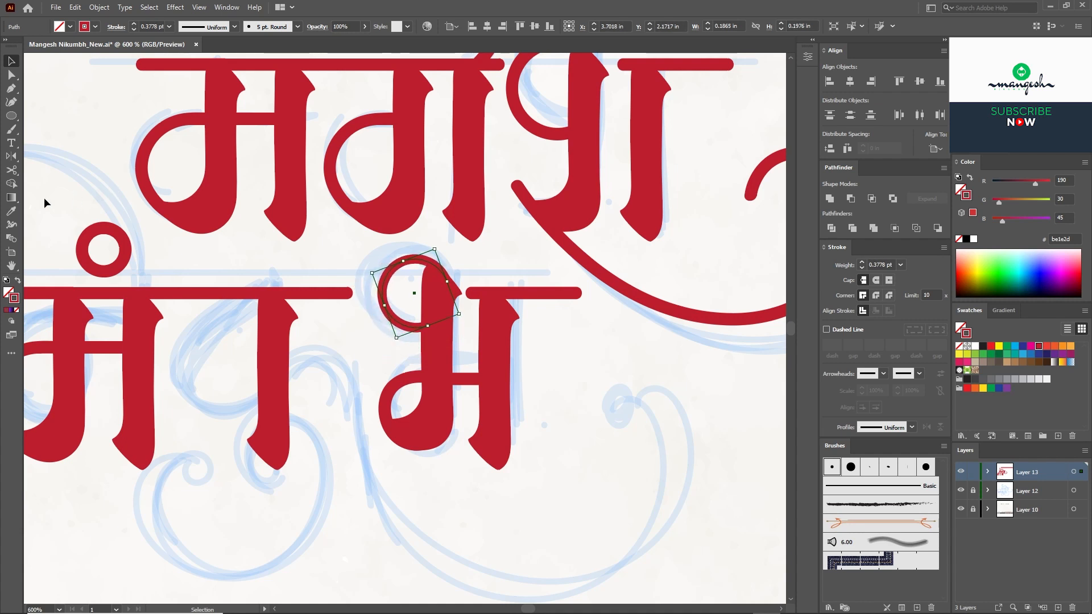
left_click(223, 292)
key("v")
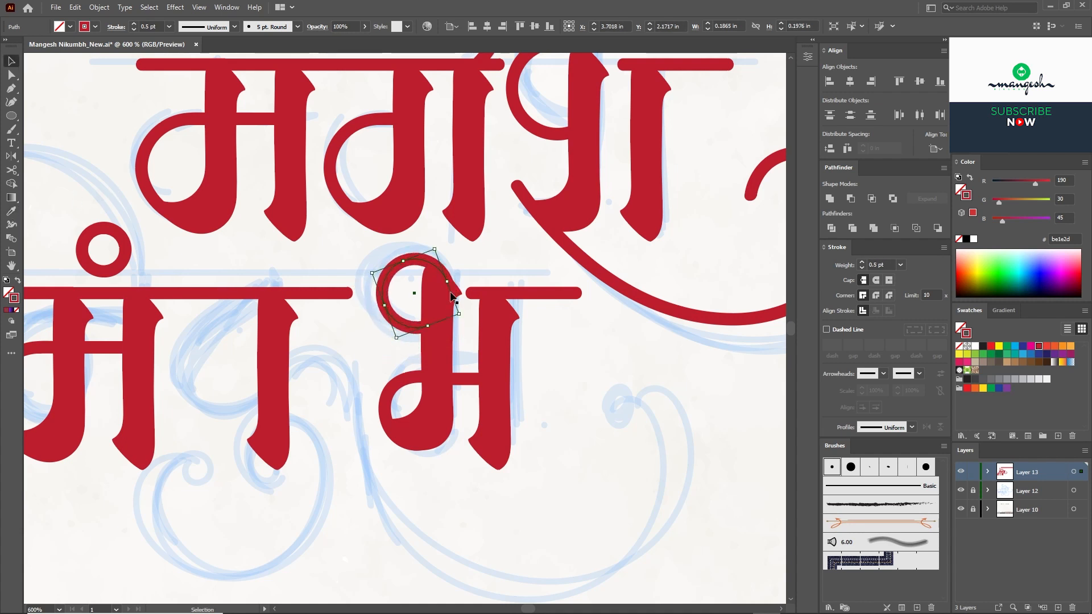
left_click_drag(424, 259, 422, 261)
left_click(388, 390)
key("Delete")
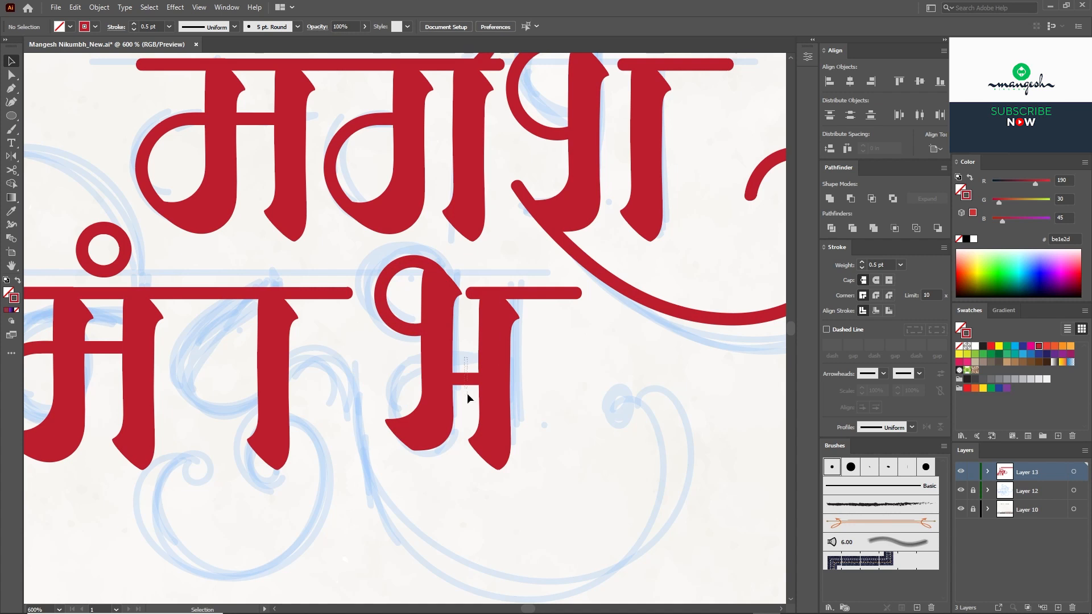
Step: Paint a new bowl stroke around भ and reshape its bottom curve down and right
key("b")
mouse_move(478, 356)
left_mouse_down()
mouse_move(401, 350)
mouse_move(367, 392)
mouse_move(436, 438)
left_mouse_up()
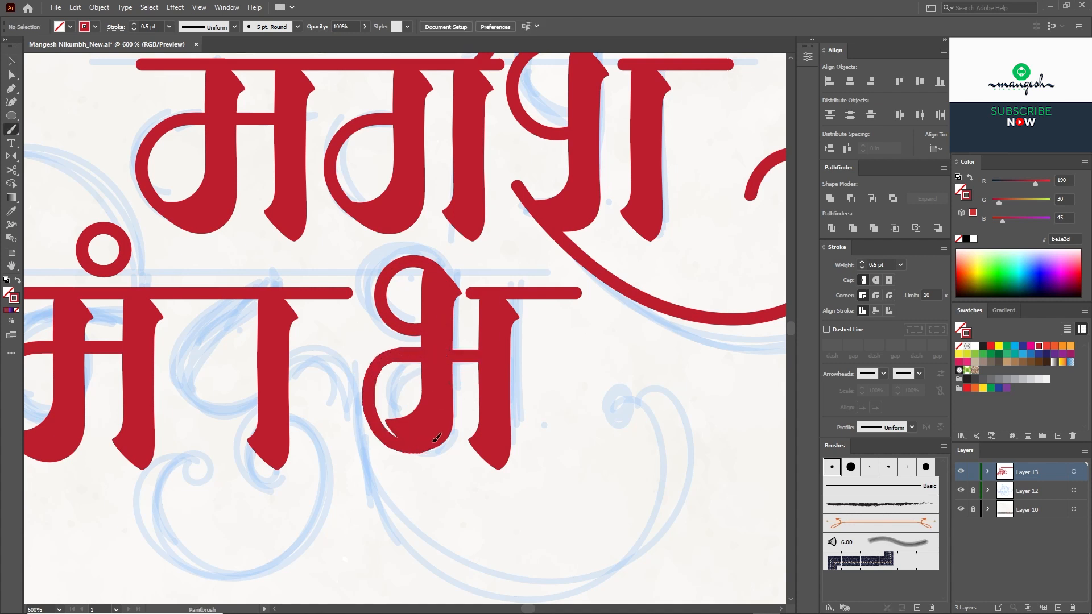
key("ctrl+z")
mouse_move(437, 355)
left_mouse_down()
mouse_move(369, 369)
mouse_move(368, 423)
mouse_move(413, 444)
left_mouse_up()
scroll(435, 427, "up", 1)
key("a")
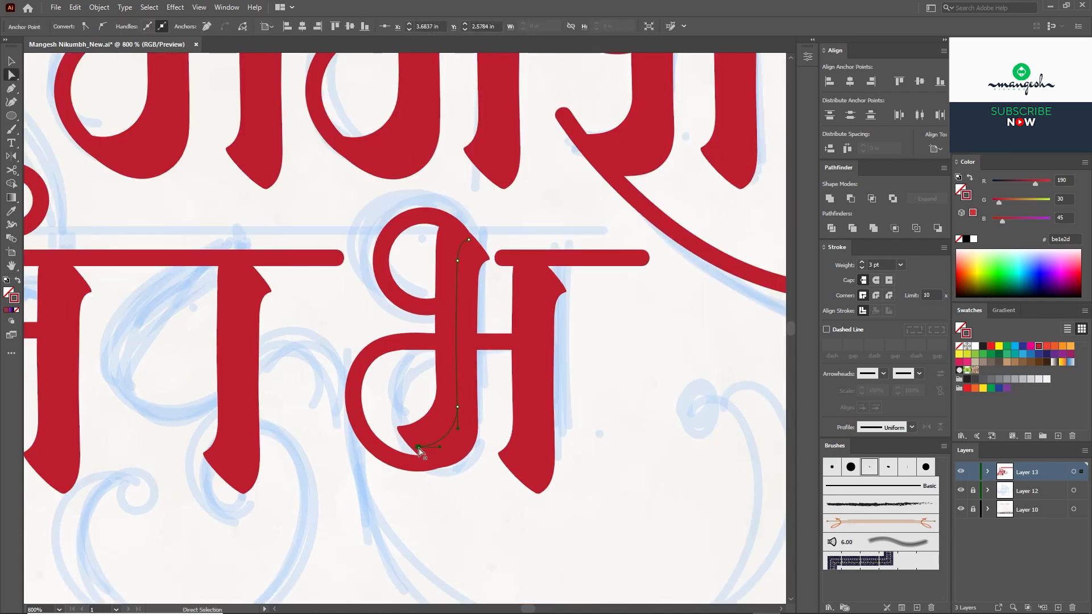
left_click(391, 452)
left_click_drag(411, 452, 435, 466)
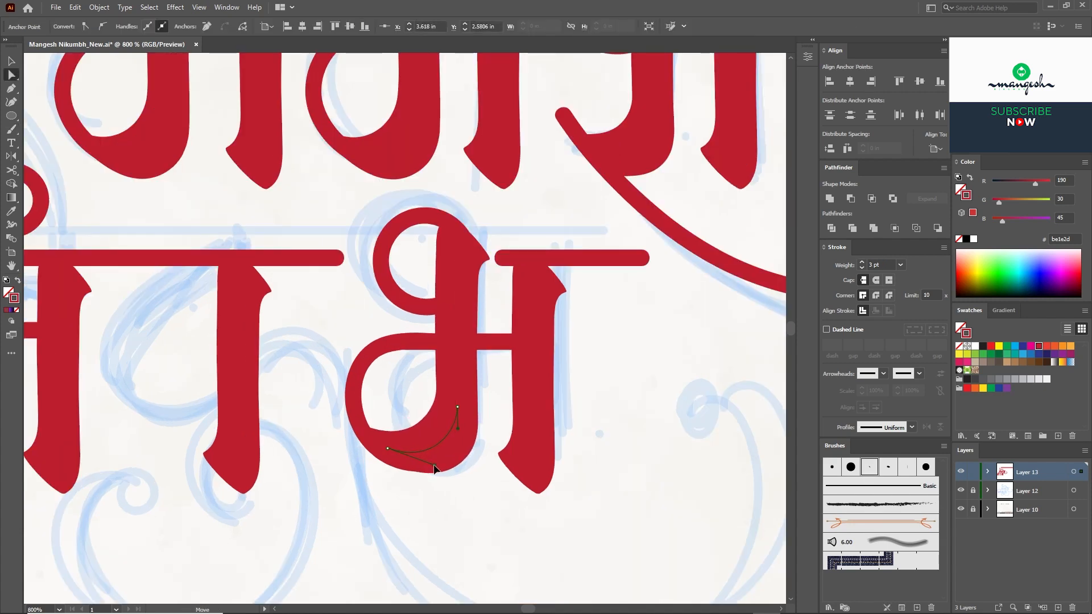
key("v")
left_click(593, 374)
Step: Move the anusvara dot from the first letter rightward over the second letter
scroll(588, 356, "down", 2)
left_click_drag(296, 301, 404, 302)
left_click(278, 446)
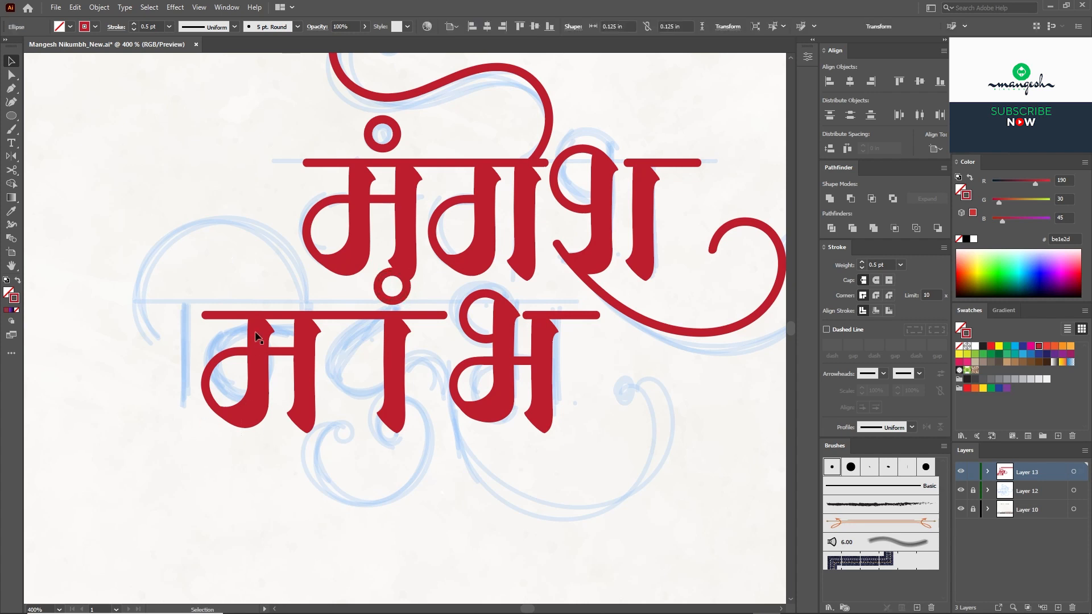
Step: Delete the first letter's stem and bowl and raise its hook about 20 px to form न
left_click(260, 338)
key("Delete")
left_click(274, 354)
left_click_drag(275, 354, 278, 342)
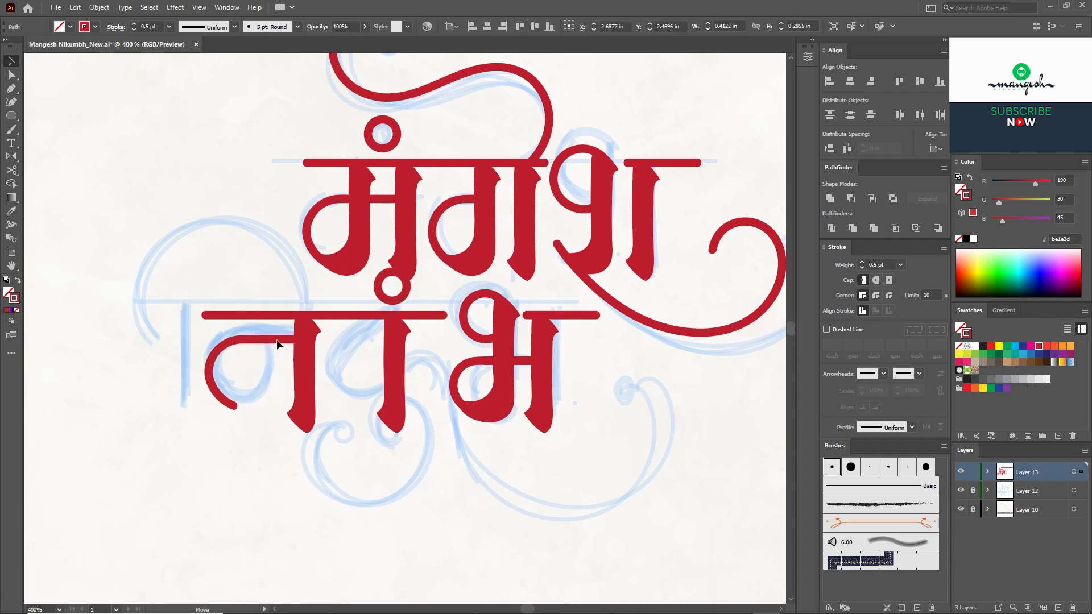
left_click(248, 408)
Step: Paint a क stroke sweeping left into the middle letter's stem
key("a")
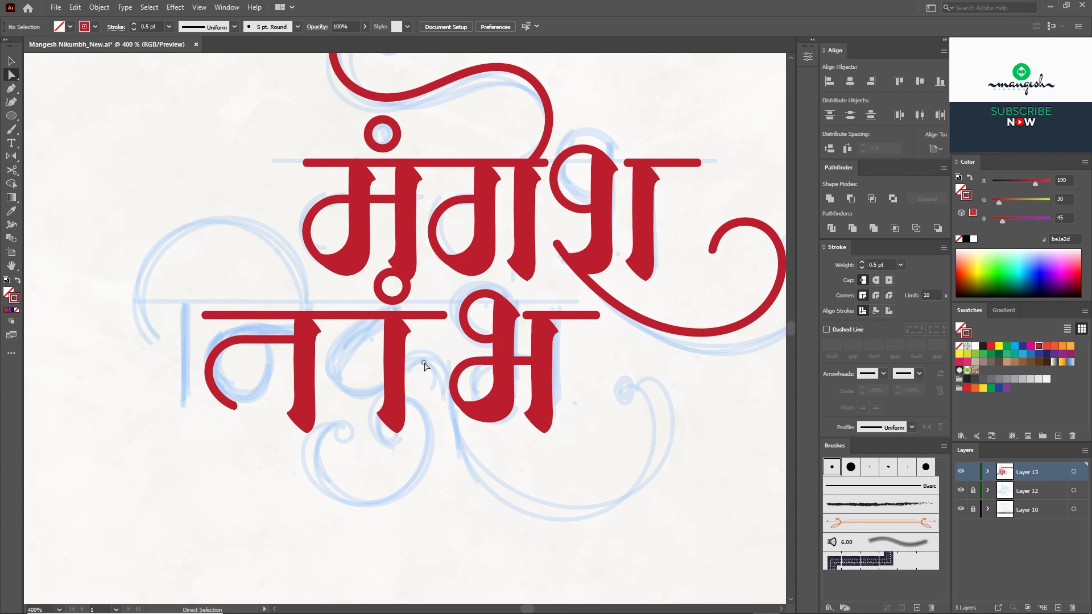
key("b")
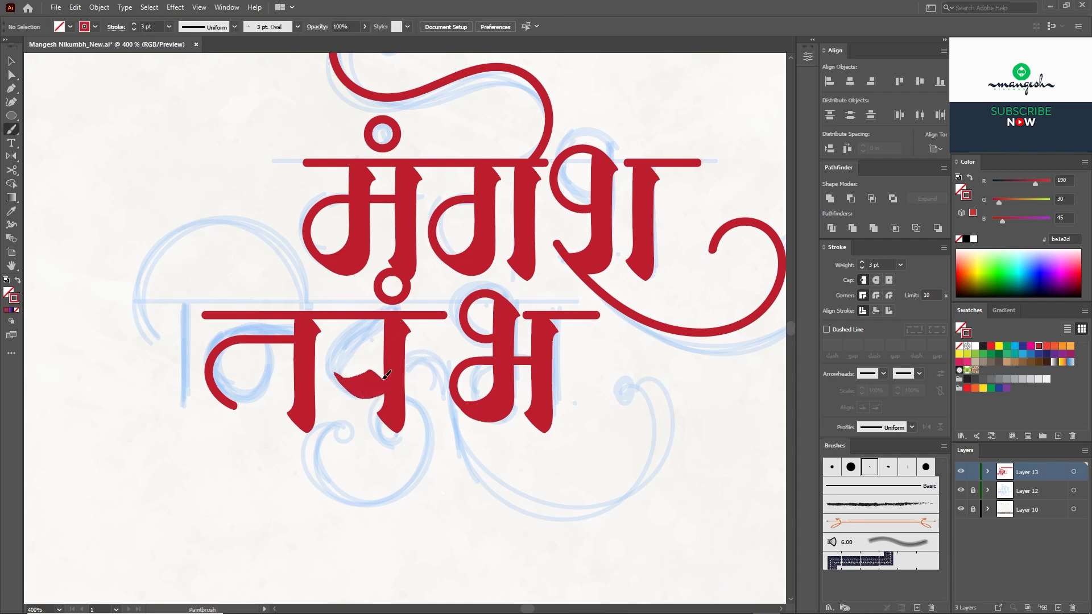
key("ctrl+z")
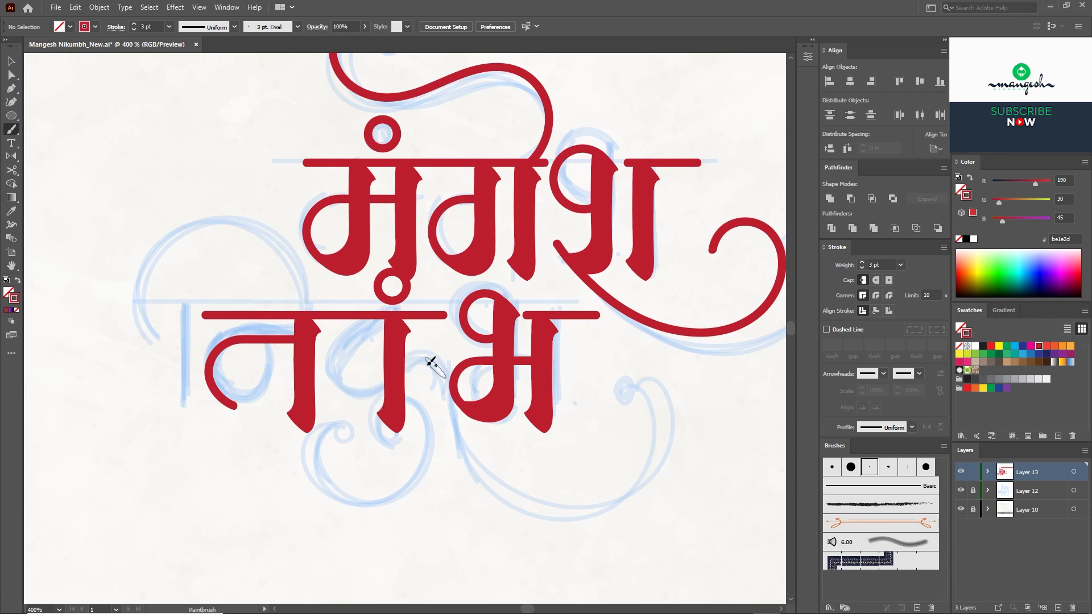
left_click_drag(441, 375, 394, 384)
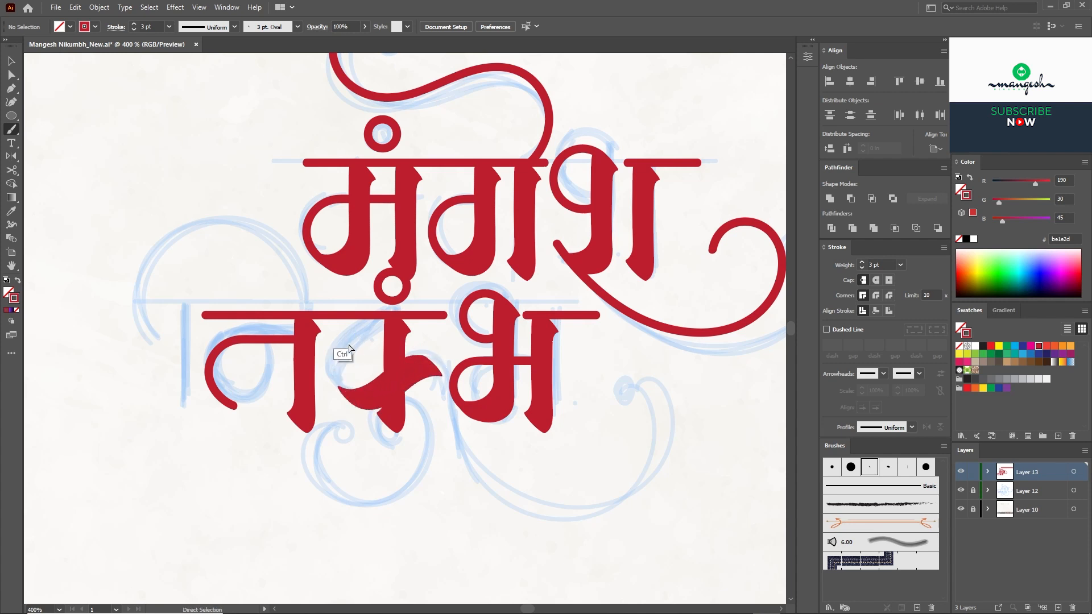
left_click(204, 315, "ctrl")
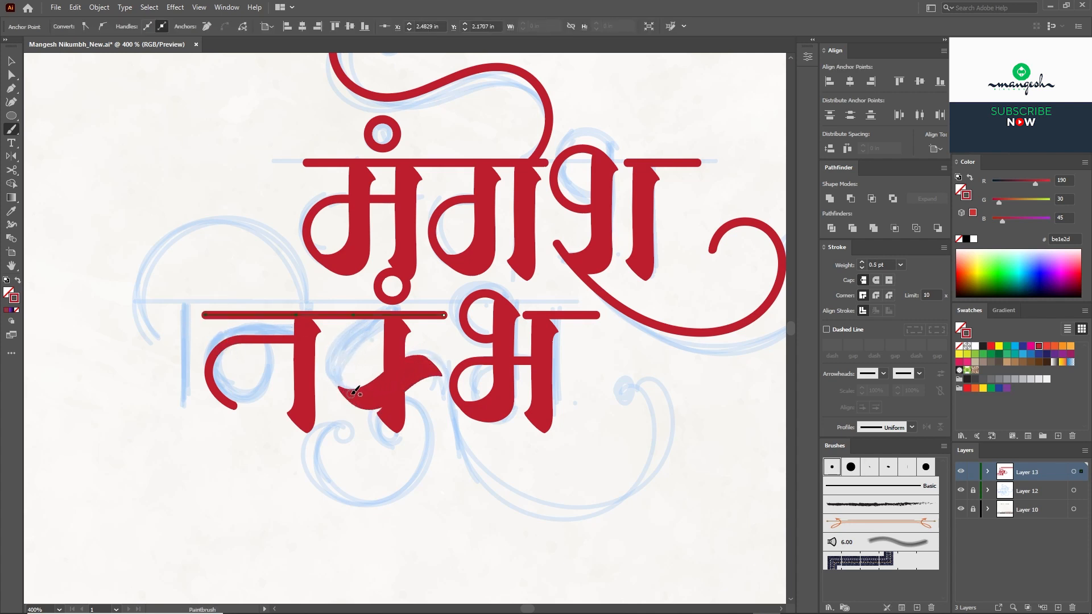
left_click_drag(386, 333, 376, 252)
key("ctrl+z")
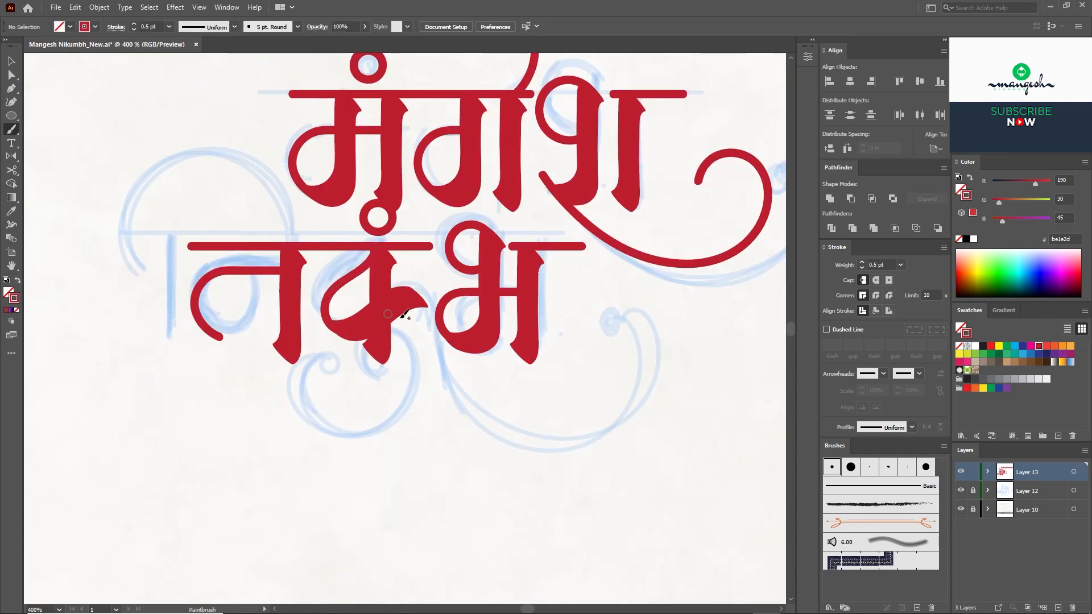
Step: Paint the large circular swirl looping beneath the middle letter
left_click_drag(424, 327, 412, 277)
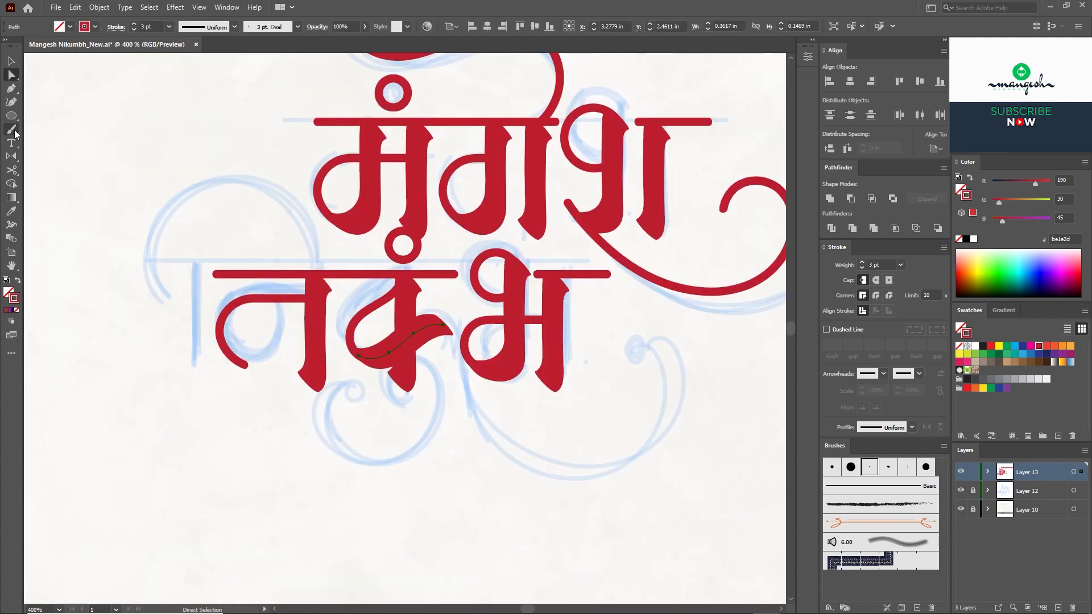
left_click(14, 131)
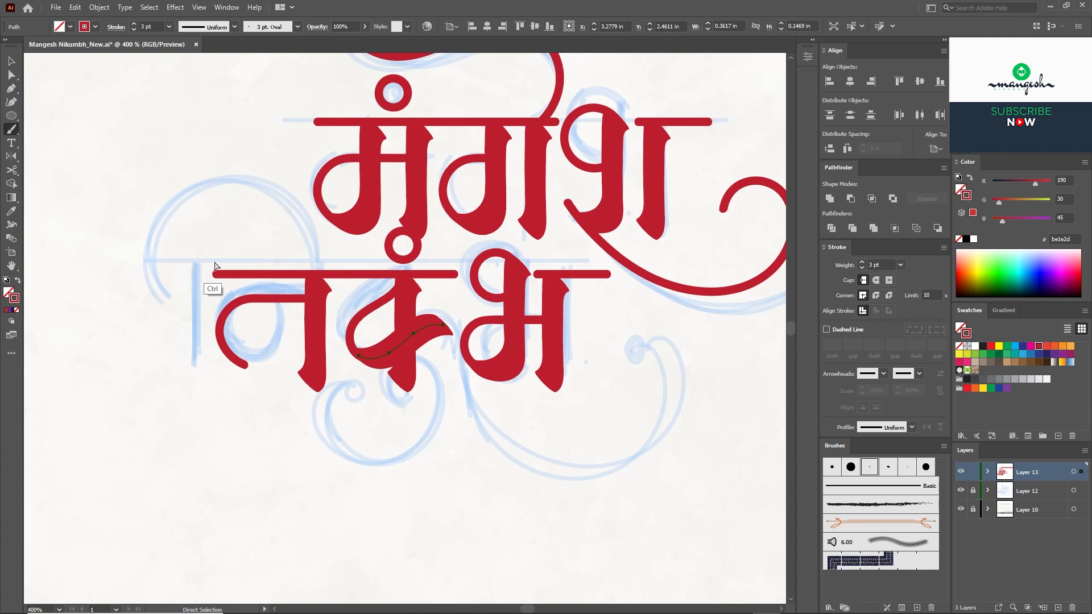
left_click(241, 275, "ctrl")
left_click(326, 419, "ctrl")
mouse_move(419, 413)
left_mouse_down()
mouse_move(421, 370)
mouse_move(392, 336)
mouse_move(431, 326)
mouse_move(443, 396)
mouse_move(355, 421)
mouse_move(325, 353)
mouse_move(346, 344)
left_mouse_up()
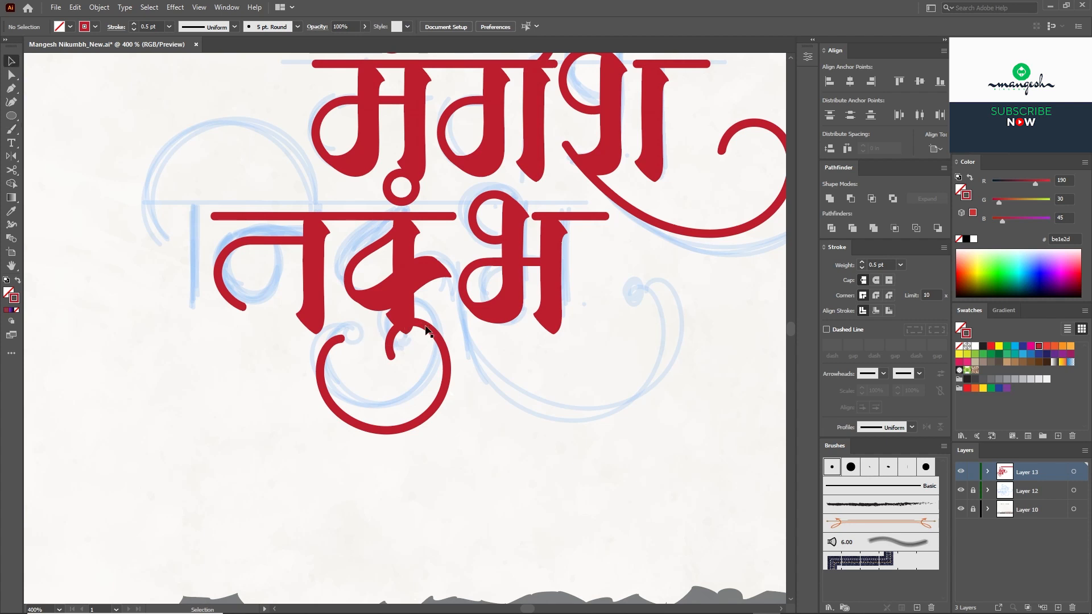
Step: Nudge the swirl down slightly and paint a hook curling up from it
left_click_drag(425, 327, 427, 331)
left_click(465, 332)
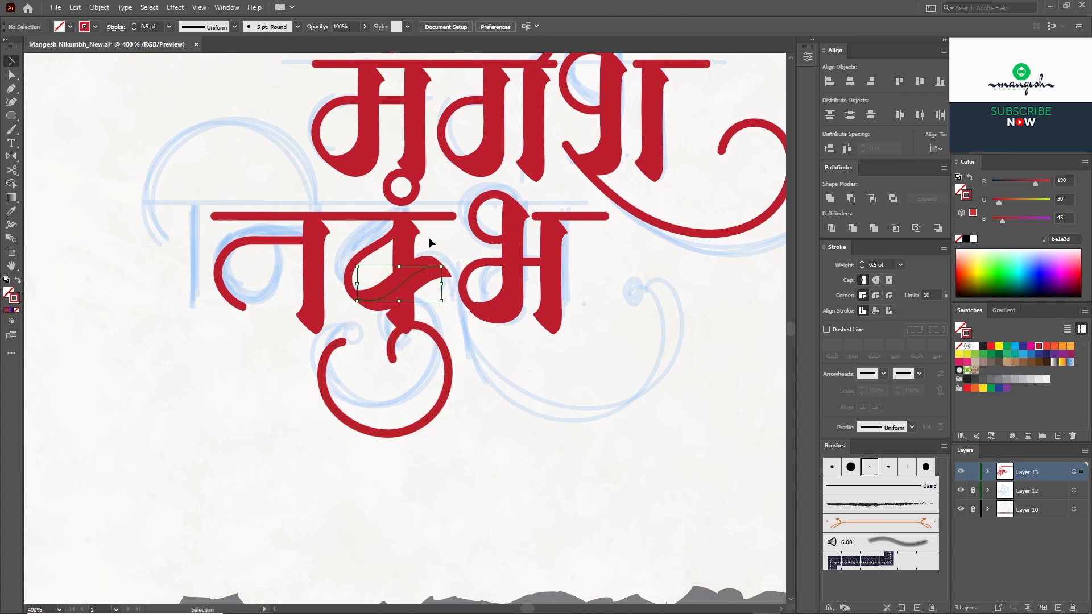
left_click(11, 130)
left_click(279, 359, "ctrl")
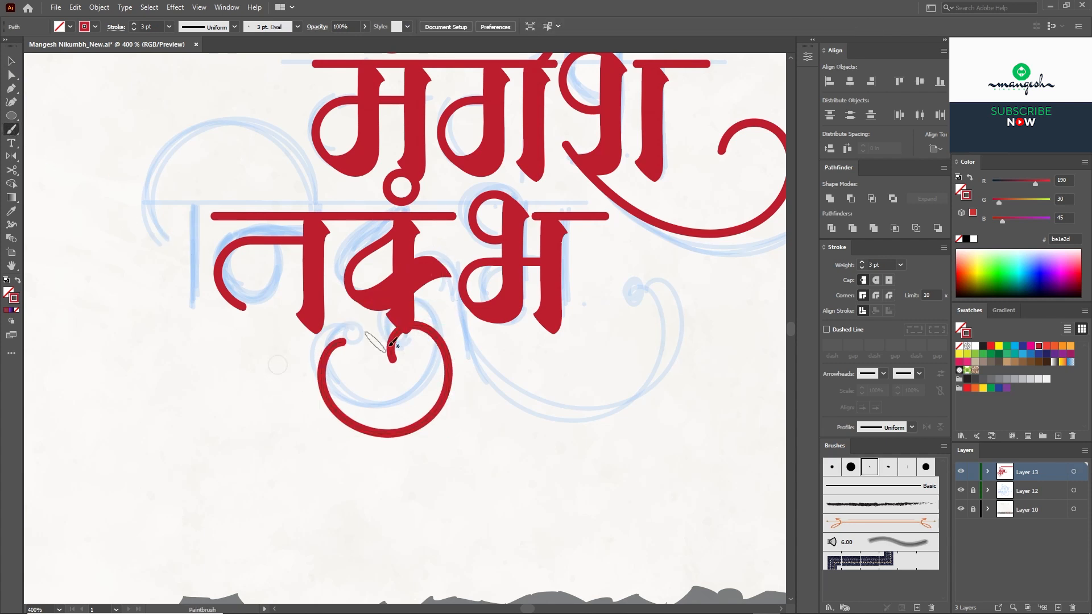
left_click_drag(409, 334, 438, 336)
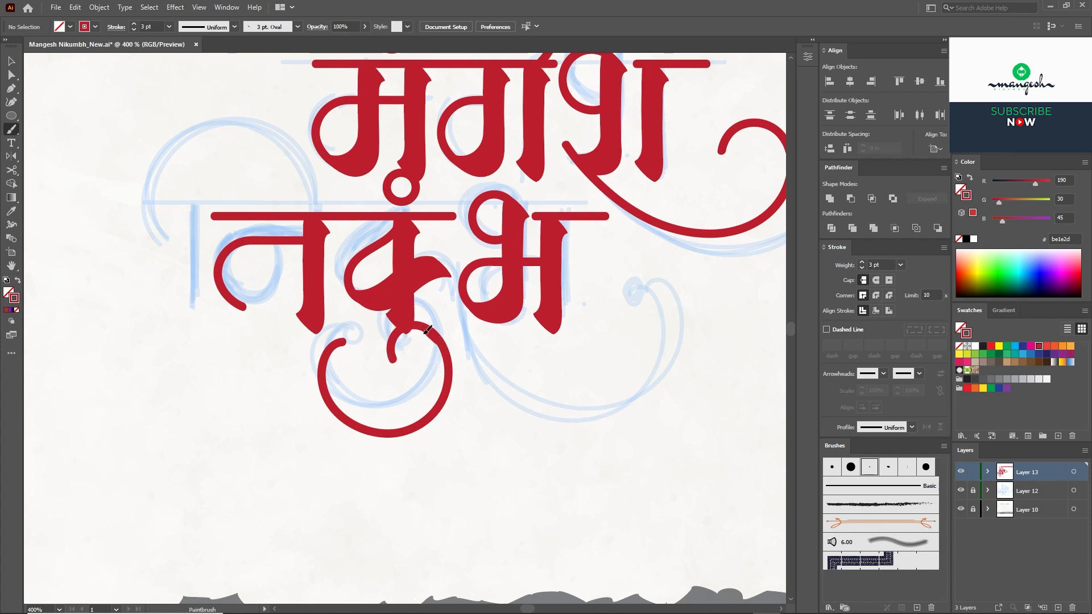
Step: Sample the red stroke settings and extend न's lower bowl down and left
key("i")
mouse_move(432, 279)
left_mouse_down()
mouse_move(417, 309)
mouse_move(375, 255)
mouse_move(526, 373)
mouse_move(533, 277)
left_mouse_up()
left_click(430, 293)
key("b")
left_click_drag(387, 290, 509, 341)
key("a")
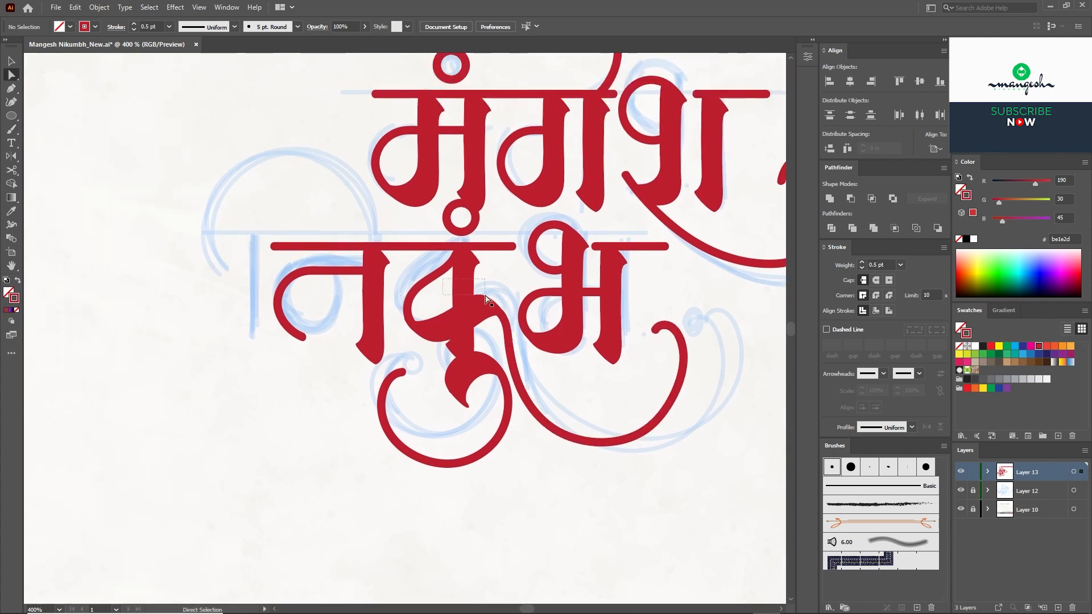
left_click_drag(488, 300, 489, 301)
left_click(11, 130)
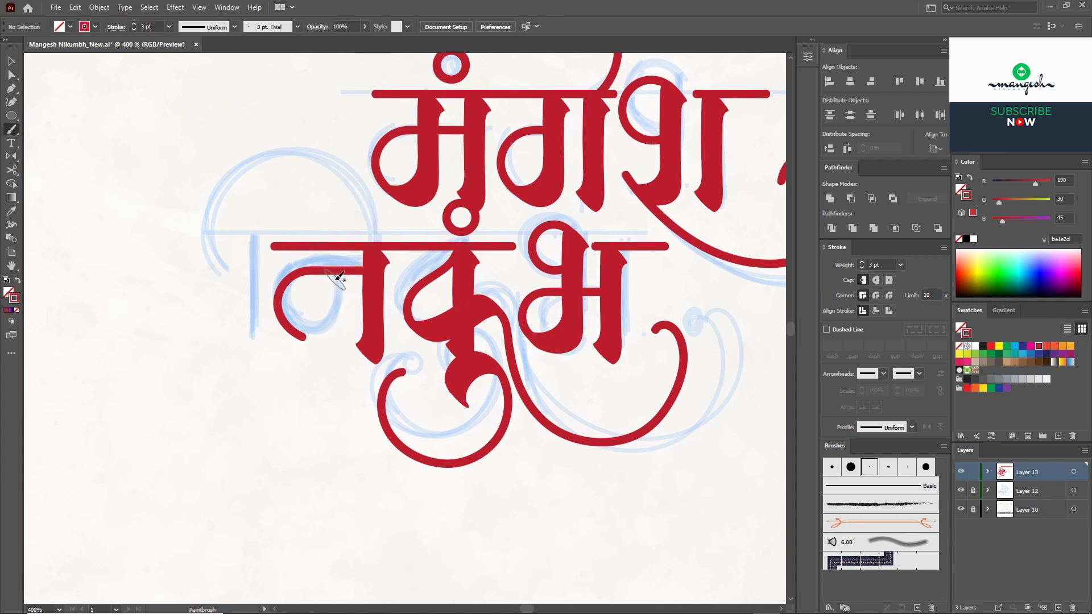
left_click_drag(333, 325, 301, 332)
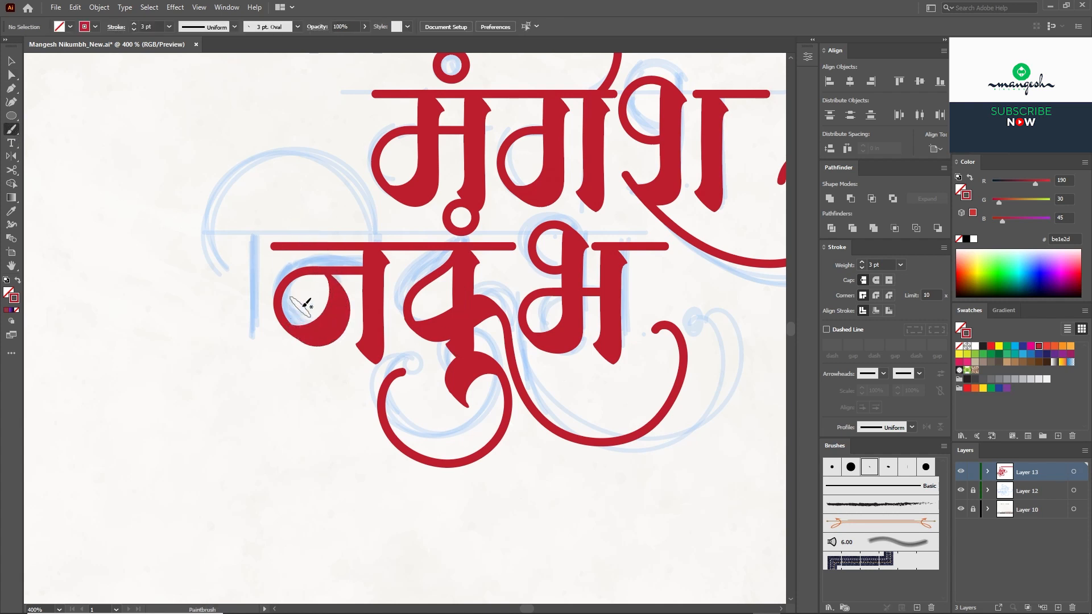
Step: Duplicate the न stem to the left as the ि matra and extend the headline over it
key("v")
left_click_drag(384, 294, 270, 290)
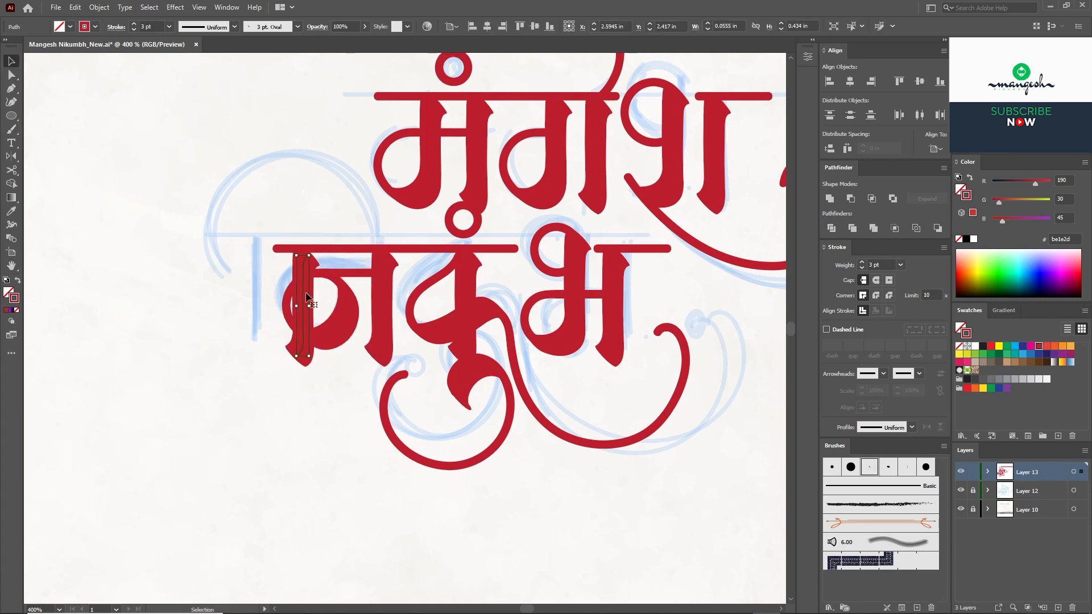
key("a")
left_click(276, 246)
left_click_drag(275, 247, 233, 254)
Step: Move the entire lower word slightly right and down
key("v")
left_click(667, 306)
left_click_drag(667, 307, 641, 314)
left_click_drag(659, 491, 188, 238)
left_click_drag(550, 247, 585, 257)
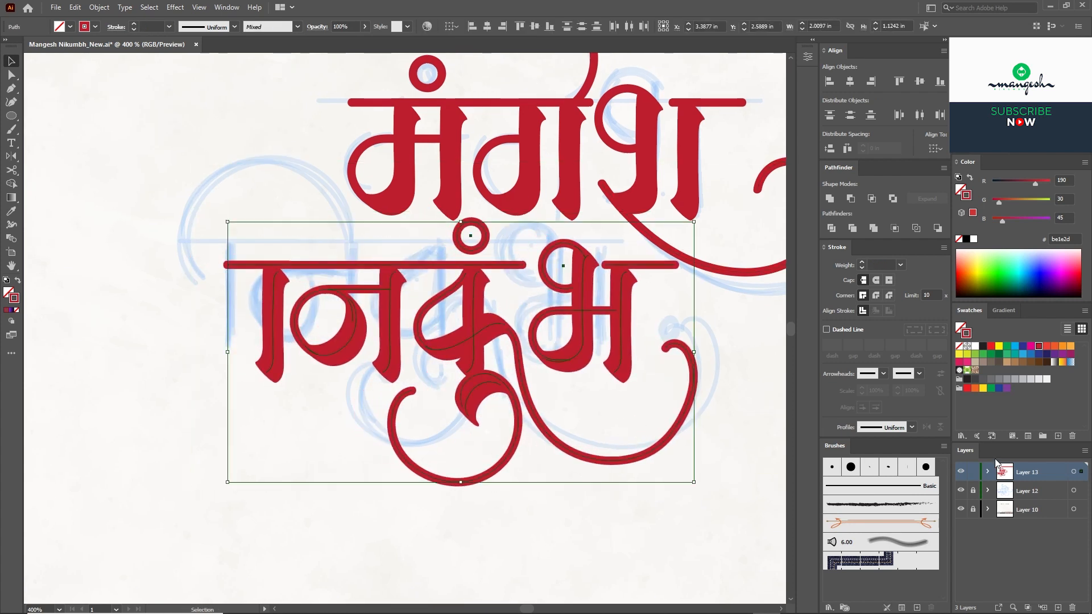
Step: Hide the blue sketch layer and delete the stray red bar pieces
left_click(960, 490)
left_click(697, 319)
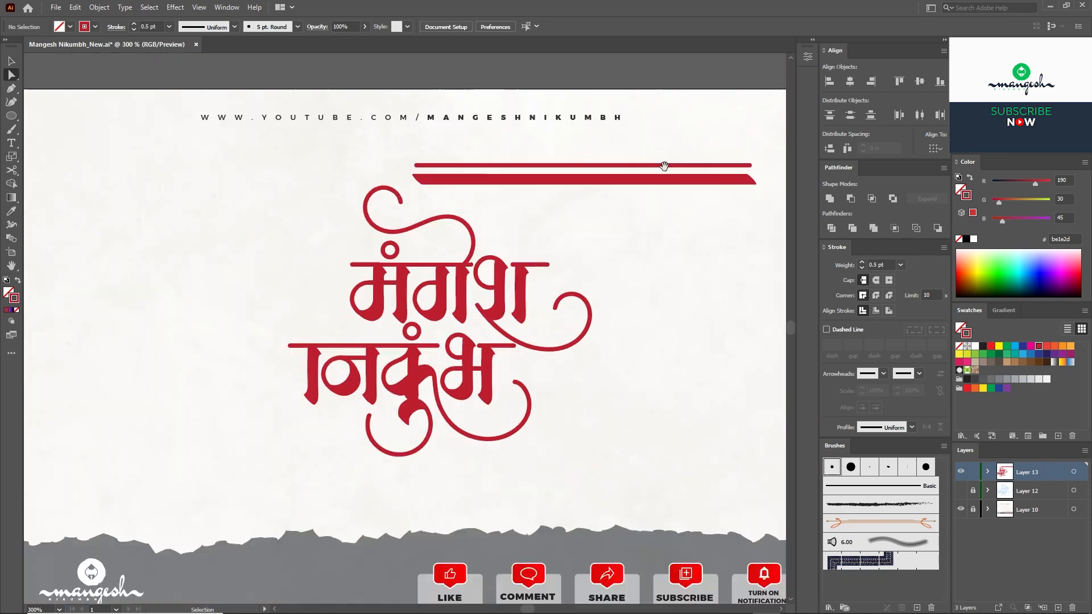
left_click_drag(665, 166, 601, 258)
left_click_drag(629, 291, 597, 238)
key("Delete")
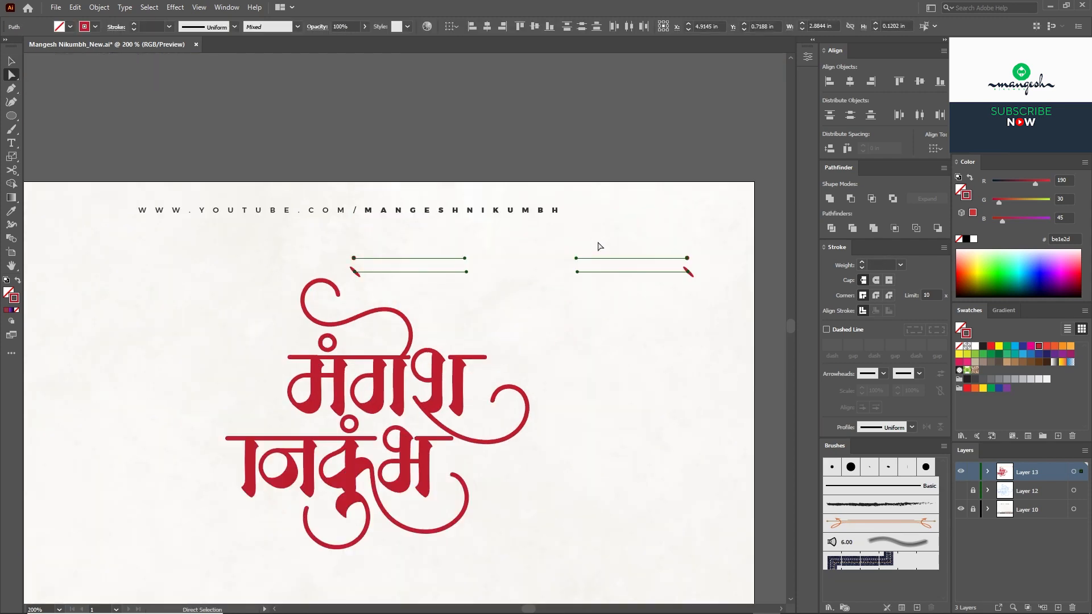
key("Delete")
key("ctrl+0")
key("v")
left_click_drag(584, 421, 287, 179)
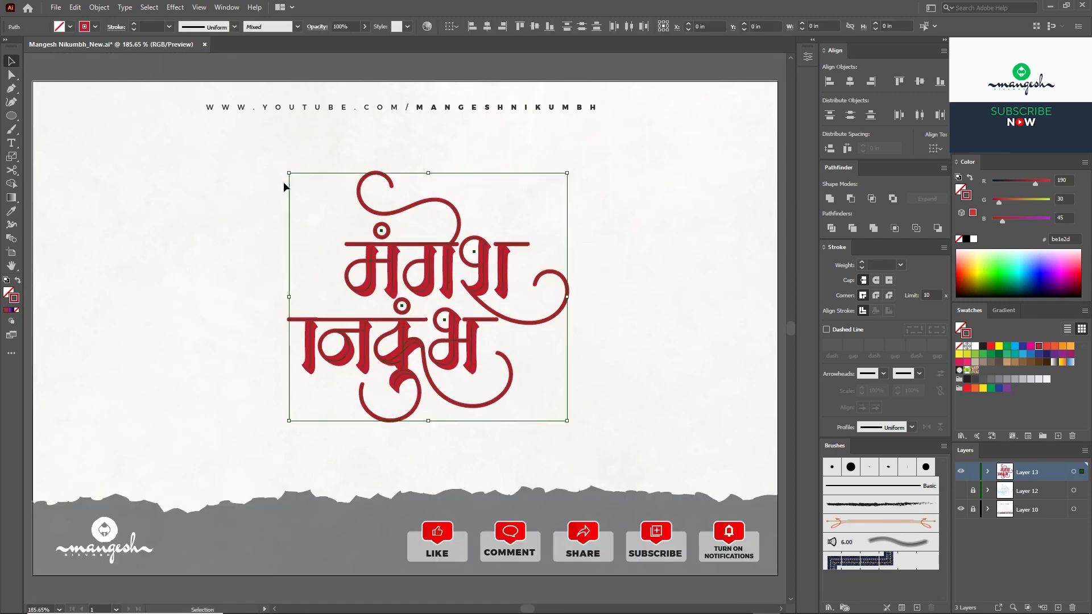
left_click(983, 346)
left_click(667, 274)
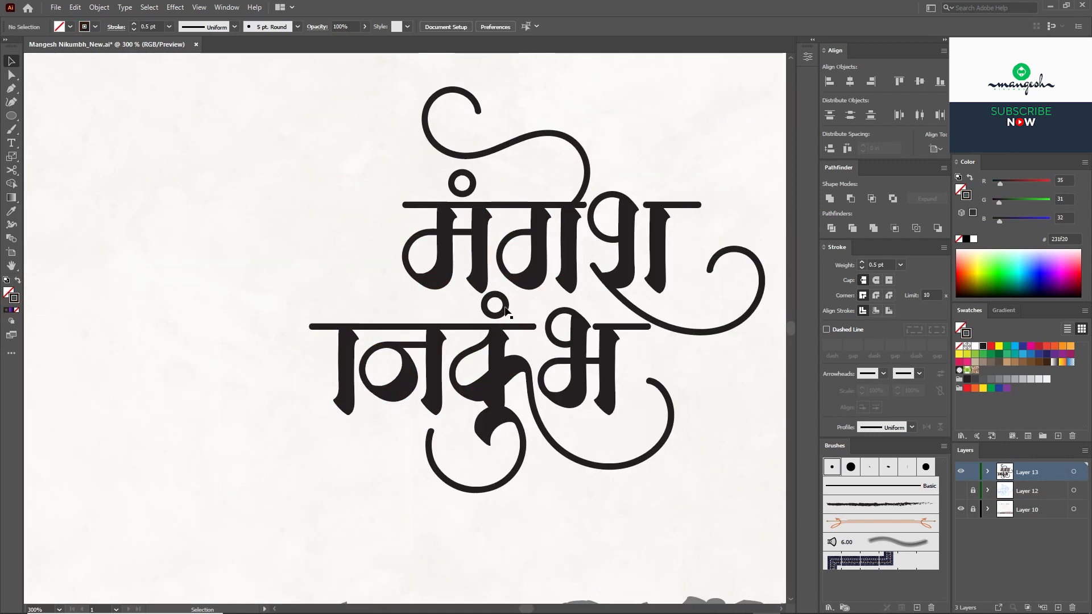
Step: Copy the lower dot ring up and place it on the upper swash end
left_click_drag(505, 302, 472, 108)
left_click(529, 108)
key("ctrl+plus")
left_click_drag(539, 116, 480, 290)
key("ctrl+plus")
key("ctrl+plus")
left_click_drag(529, 139, 427, 277)
left_click_drag(363, 244, 372, 259)
left_click(527, 256)
key("ctrl+minus")
key("ctrl+minus")
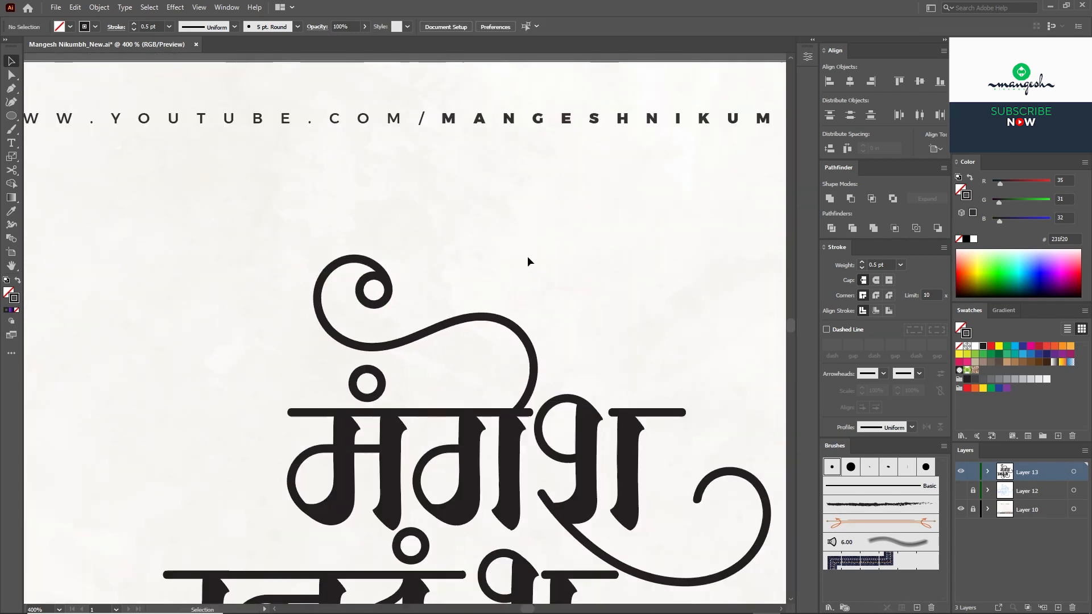
left_click_drag(527, 256, 365, 121)
Step: Copy a ring onto the right swash end and fine-tune its position
left_click_drag(225, 162, 563, 369)
left_click(667, 266)
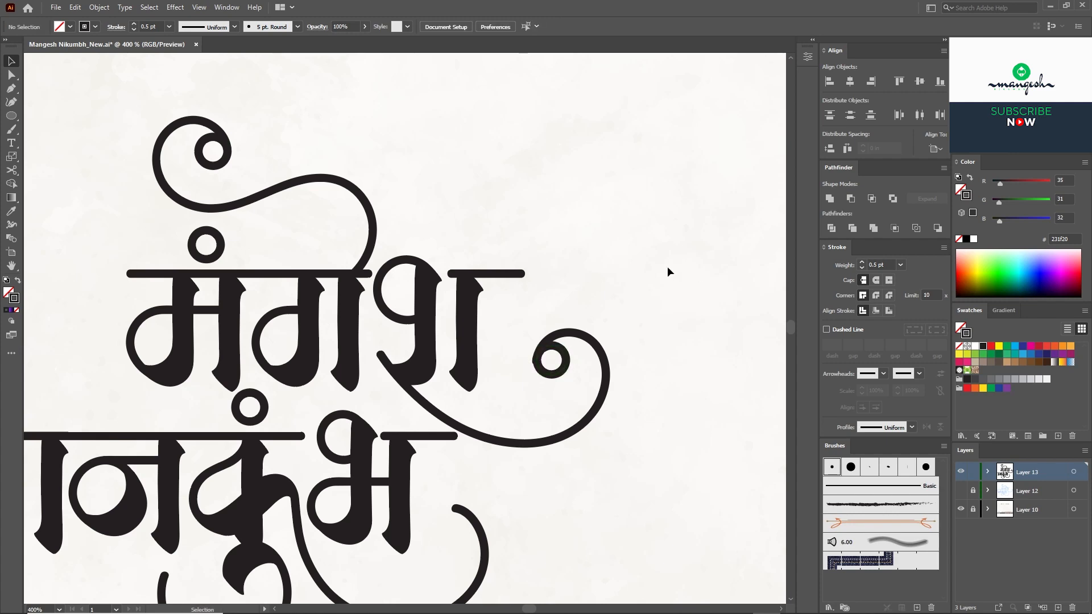
key("ctrl+plus")
key("ctrl+plus")
left_click_drag(667, 266, 494, 137)
left_click_drag(544, 283, 542, 293)
left_click(609, 119)
key("ctrl+minus")
key("ctrl+minus")
key("ctrl+minus")
left_click_drag(412, 317, 559, 245)
Step: Copy rings onto the lower and left swash ends
left_click_drag(593, 255, 523, 372)
left_click(585, 421)
key("ctrl+plus")
key("ctrl+plus")
key("ctrl+plus")
left_click_drag(585, 422, 386, 259)
left_click_drag(555, 286, 549, 285)
left_click_drag(547, 290, 506, 391)
Step: Nudge the swash-end ring up so it sits on the stroke end
left_click(127, 398)
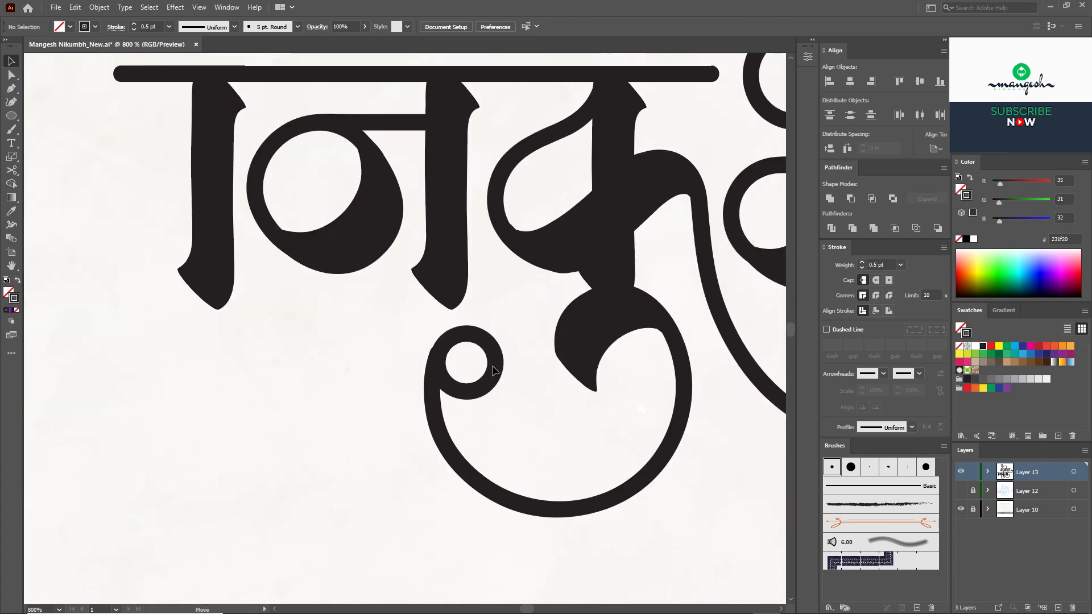
left_click(493, 362)
key("ctrl+plus")
key("ctrl+plus")
left_click_drag(563, 362, 564, 359)
left_click(600, 314)
key("ctrl+minus")
key("ctrl+minus")
key("ctrl+minus")
key("ctrl+minus")
key("ctrl+minus")
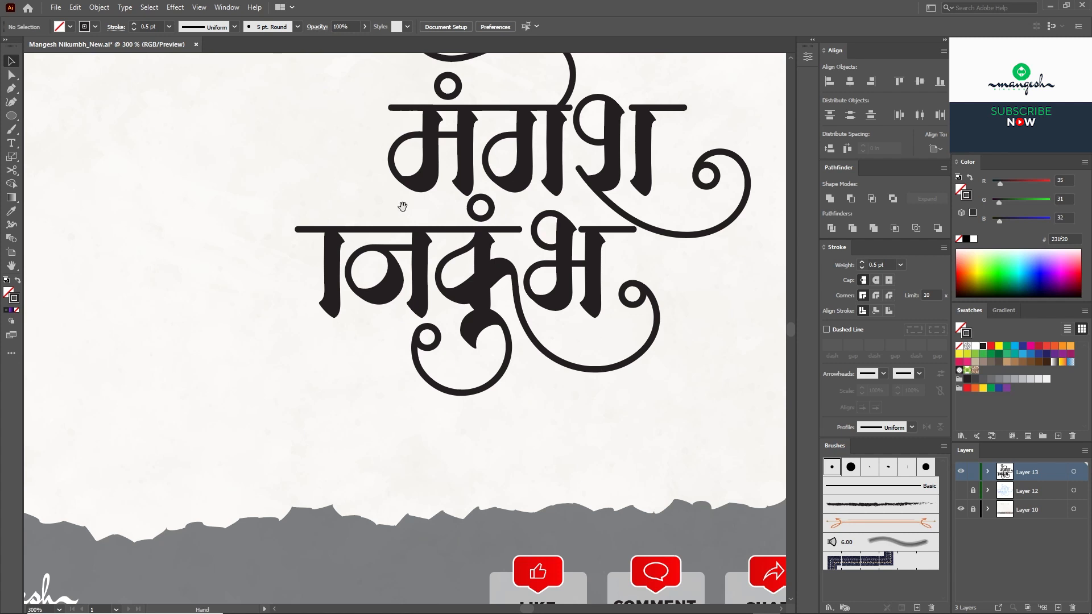
left_click_drag(404, 209, 434, 309)
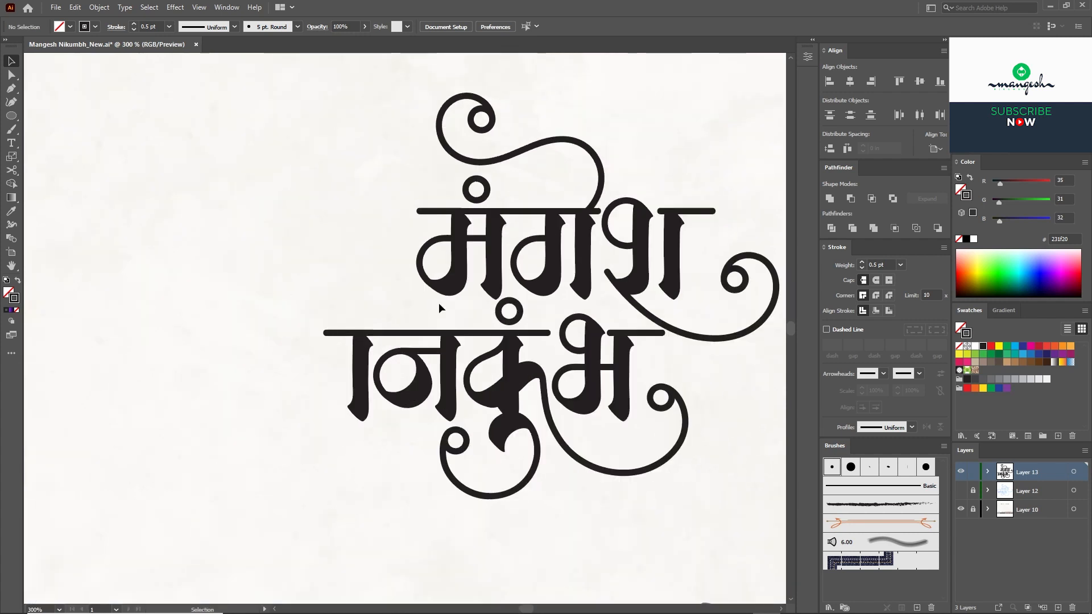
left_click(538, 471)
Step: Paint a Paintbrush arc over the first letter to make it नि, rotating it slightly
key("b")
left_click_drag(322, 360, 325, 316)
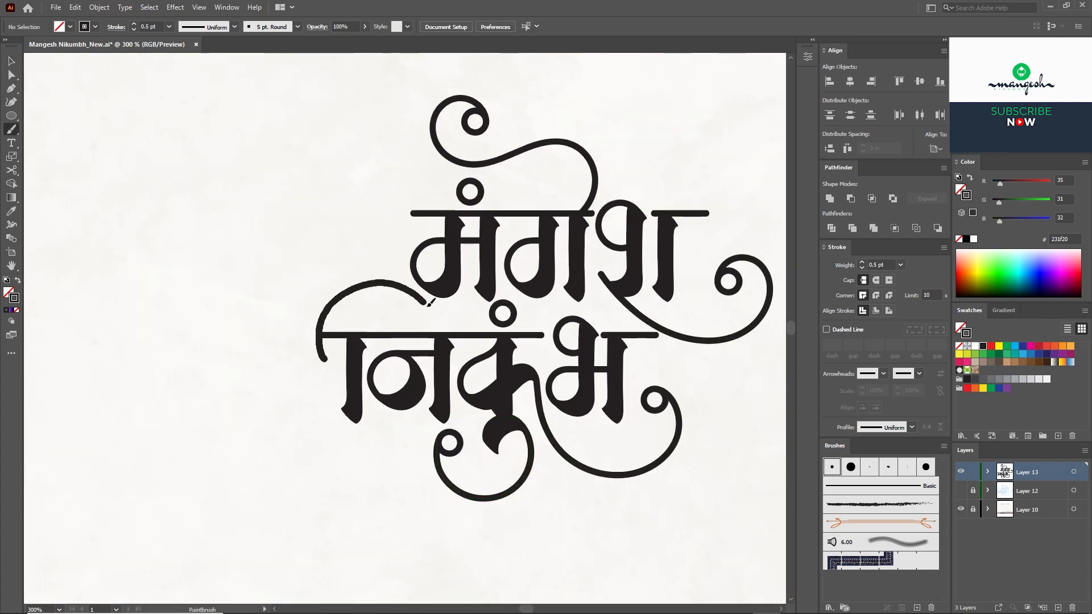
key("ctrl+z")
mouse_move(317, 370)
left_mouse_down()
mouse_move(327, 315)
mouse_move(385, 282)
mouse_move(435, 308)
mouse_move(442, 335)
left_mouse_up()
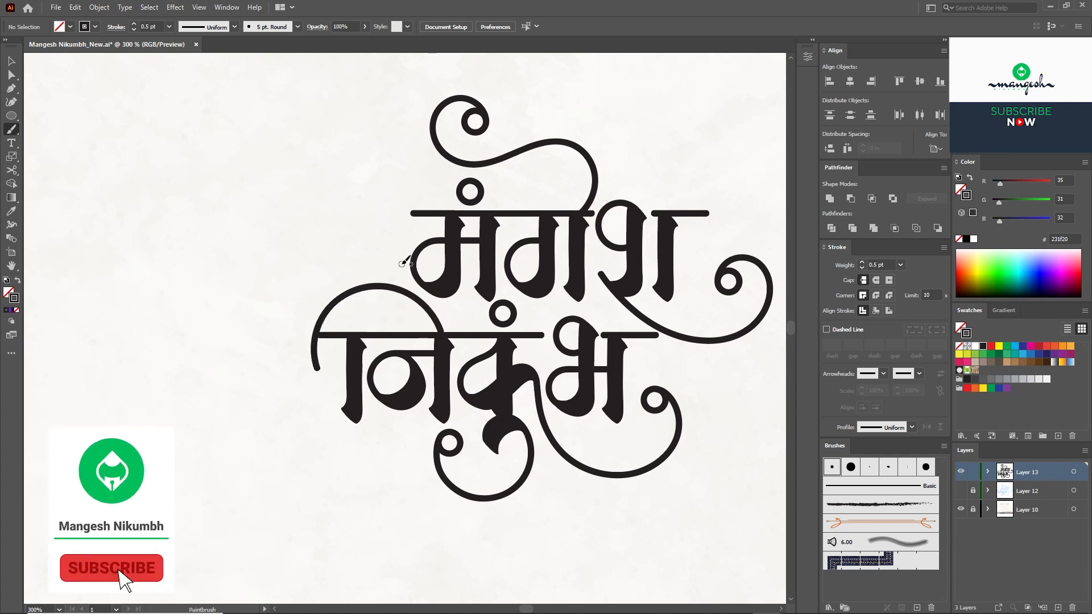
key("v")
key("ctrl+plus")
left_click(448, 323)
left_click_drag(459, 270, 462, 276)
Step: Copy a ring to the arc's left end and nudge it to meet the tip
left_click(489, 307)
left_click_drag(464, 480, 299, 370)
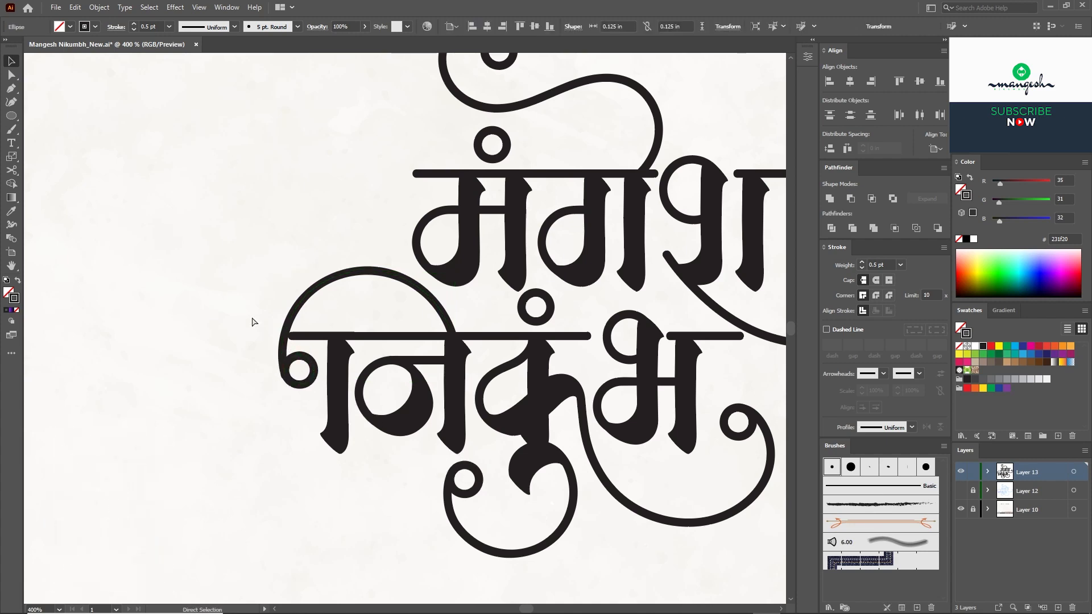
left_click(254, 322)
key("ctrl+plus")
key("ctrl+plus")
left_click_drag(196, 327, 336, 298)
key("a")
left_click(336, 312)
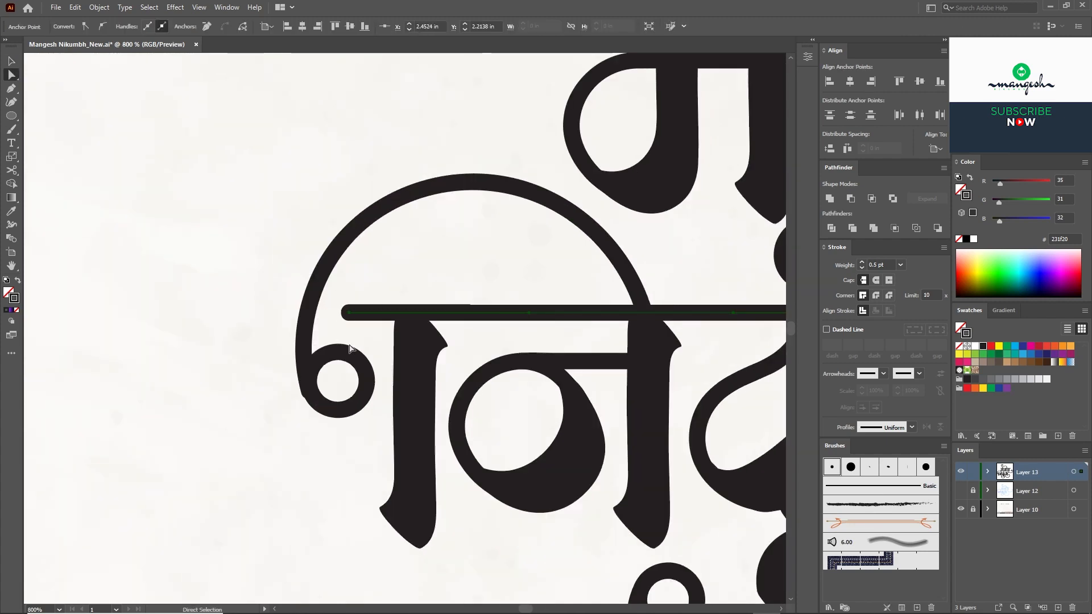
left_click(367, 346)
key("v")
left_click_drag(361, 363, 366, 369)
left_click(415, 283)
Step: Duplicate the arc up and outward and rotate the copy slightly
key("ctrl+minus")
key("ctrl+minus")
key("ctrl+minus")
key("ctrl+minus")
left_click_drag(716, 369, 644, 371)
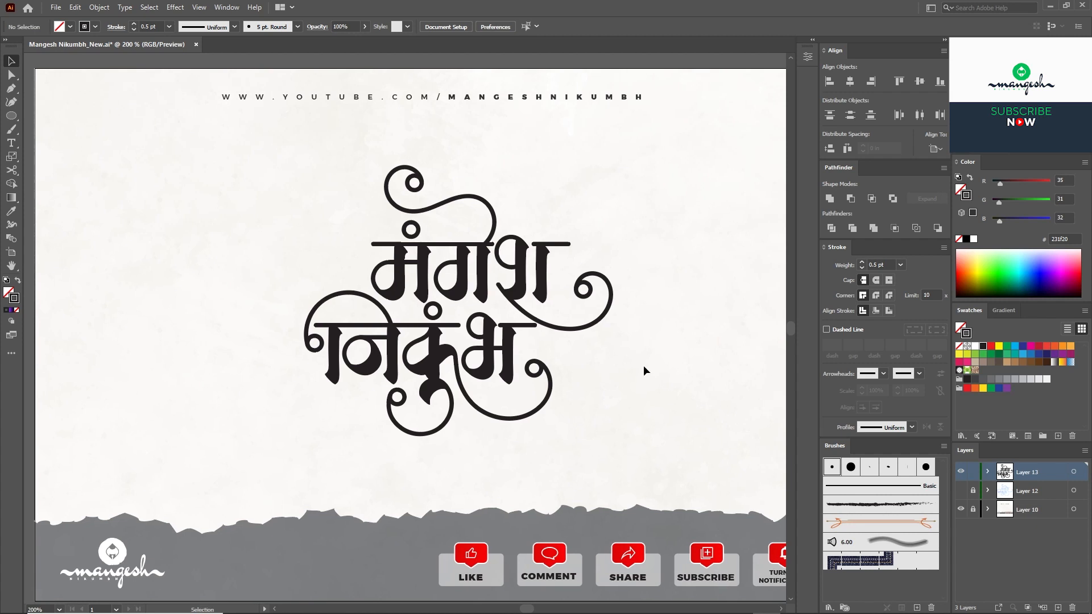
key("ctrl+plus")
left_click_drag(285, 270, 279, 259)
left_click_drag(350, 255, 363, 262)
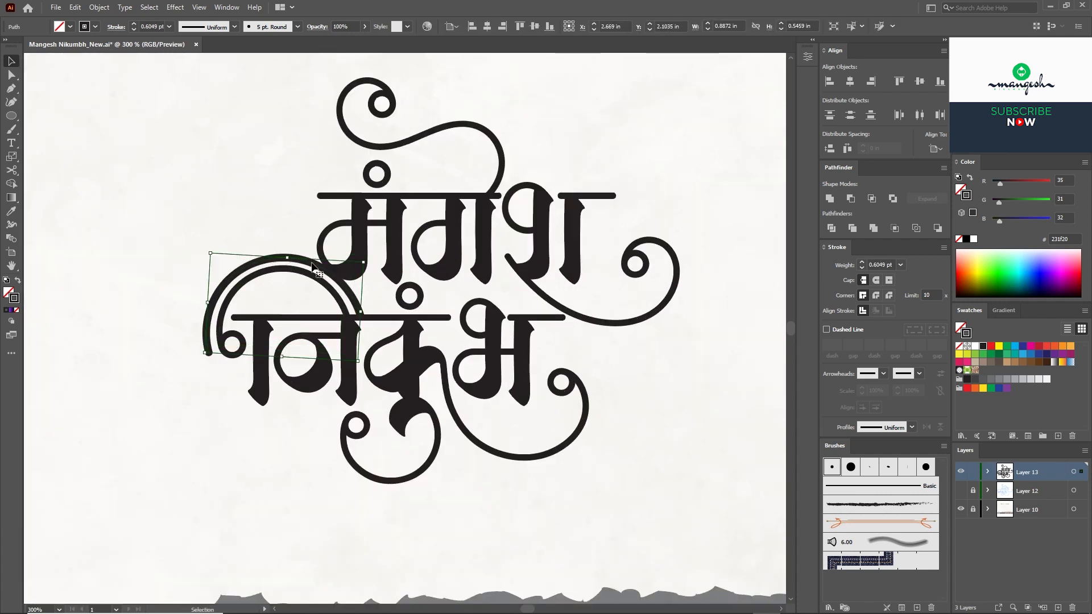
Step: Eyedropper the original arc's stroke onto the outer arc copy
left_click(11, 212)
left_click(230, 296)
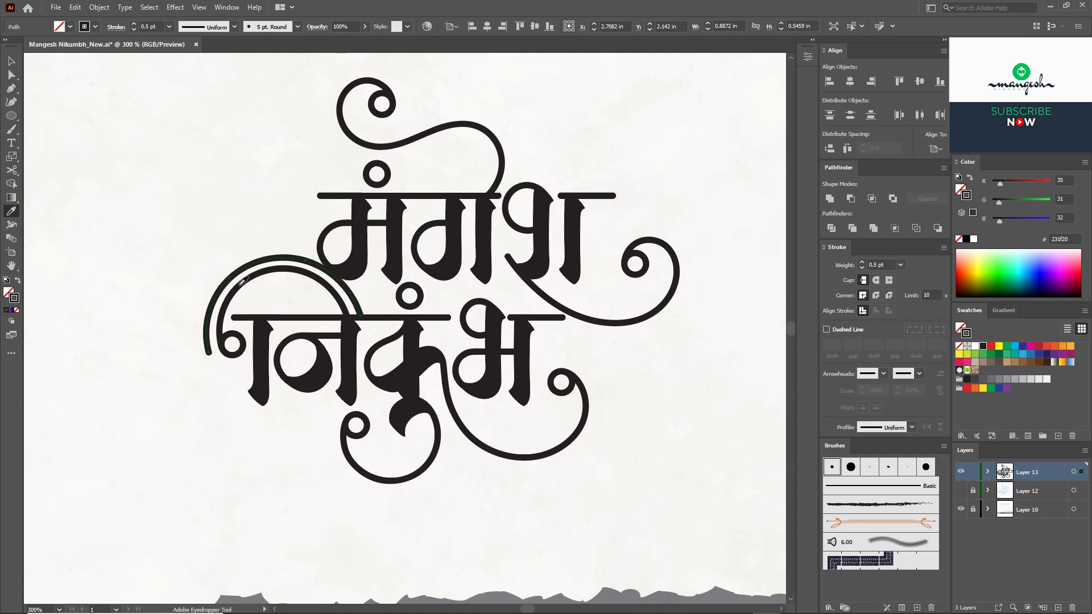
key("v")
left_click(251, 229)
key("ctrl+plus")
left_click_drag(174, 254, 258, 289)
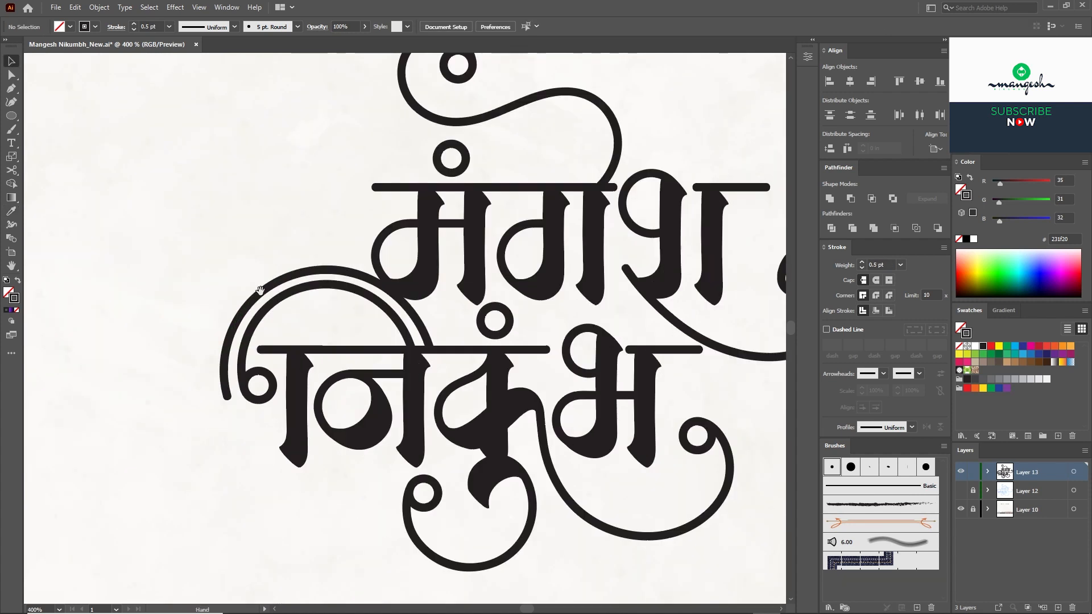
Step: Cut the outer arc with the Pen tool and delete its extra end piece
left_click(258, 289)
key("ctrl+plus")
left_click(12, 88)
left_click(144, 344)
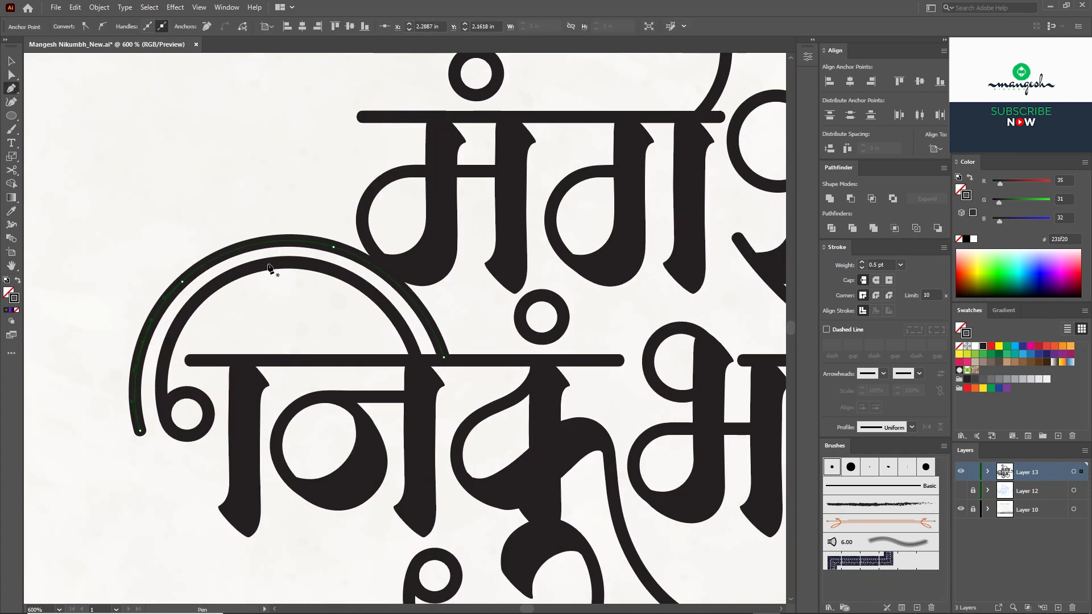
left_click(336, 251)
key("Delete")
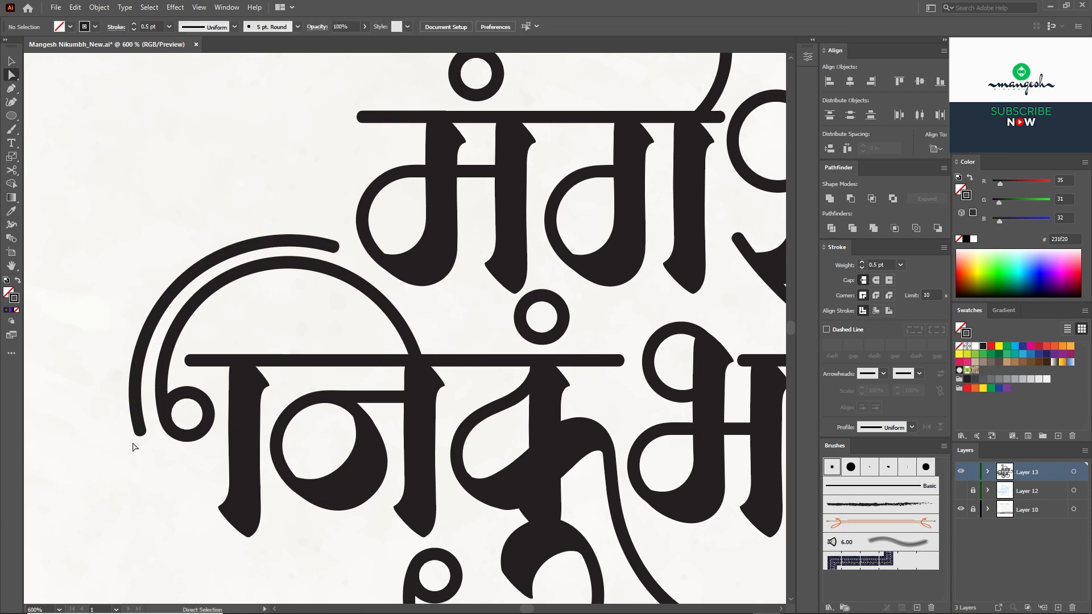
key("Delete")
Step: Duplicate the bottom swash curve, then offset and enlarge the copy alongside it
left_click_drag(347, 261, 329, 214)
key("Delete")
key("ctrl+minus")
left_click_drag(455, 443, 340, 269)
key("v")
left_click(395, 382)
left_click_drag(394, 383, 385, 395)
left_click_drag(409, 295, 421, 285)
left_click_drag(410, 382, 420, 376)
Step: Match the curve copy's stroke to the swash and delete its left end segment
left_click(11, 130)
left_click(12, 211)
left_click(296, 354)
key("a")
key("ctrl+plus")
left_click(299, 287)
key("Delete")
key("v")
key("ctrl+minus")
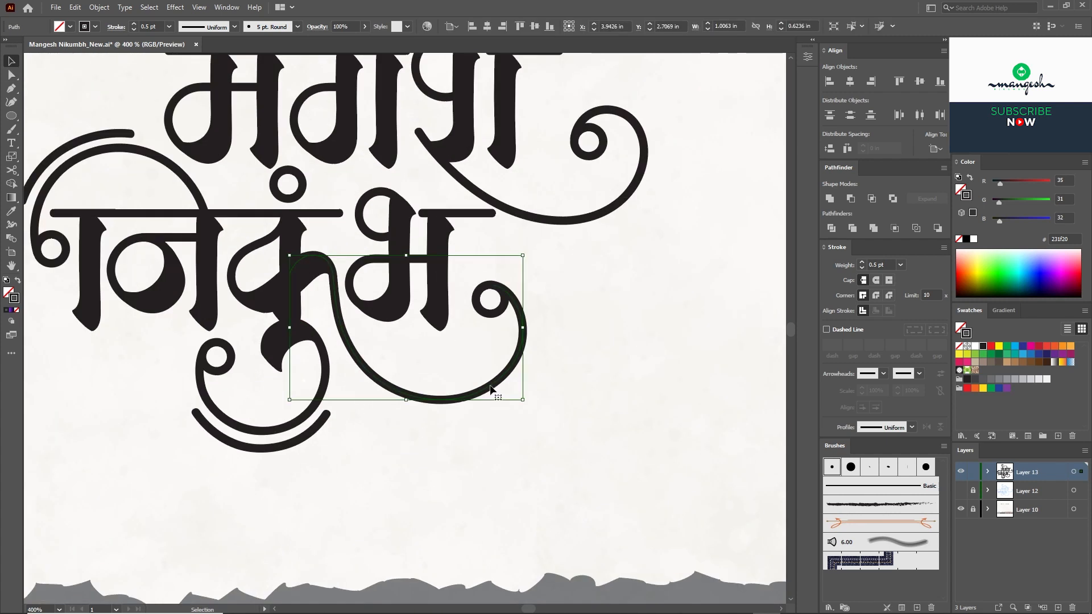
Step: Shrink the inner curve copy, move it into place and match its stroke to the swash
left_click_drag(514, 259, 506, 264)
left_click_drag(503, 335, 510, 343)
left_click(11, 211)
left_click(359, 360)
key("ctrl+plus")
key("ctrl+plus")
key("plus")
Step: Cut the inner curve and delete its left and right end segments
left_click(601, 355)
key("a")
left_click(223, 213)
key("Delete")
left_click(273, 215)
key("Delete")
left_click(282, 259)
key("Delete")
left_click(599, 297)
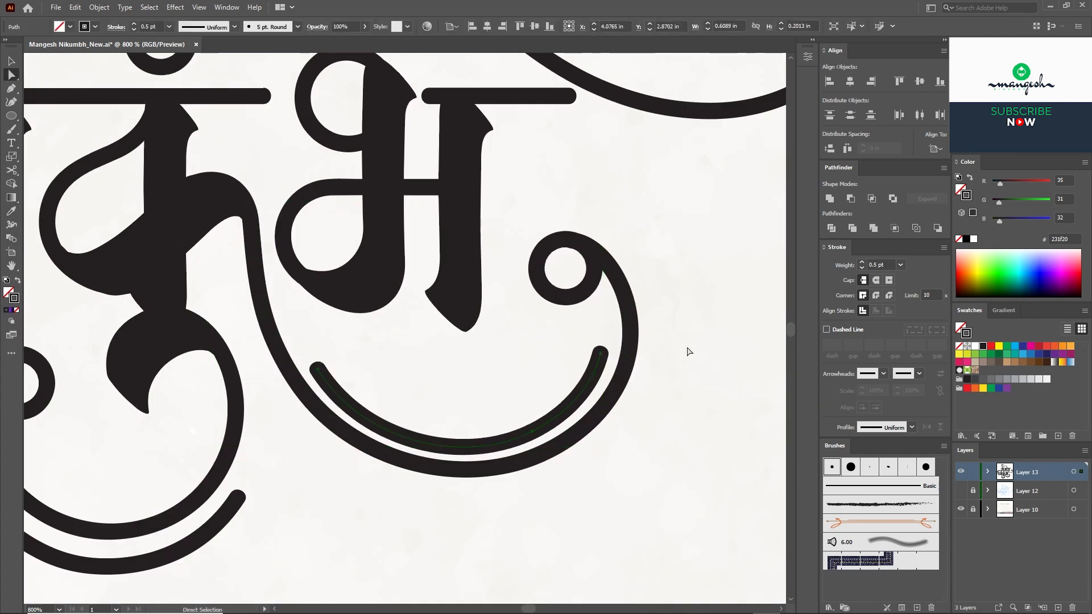
Step: Duplicate the right swirl curve, then enlarge and stretch the copy alongside the original
left_click_drag(543, 427, 545, 421)
left_click(665, 394)
key("ctrl+minus")
left_click_drag(665, 394, 550, 594)
left_click_drag(632, 211, 640, 199)
left_click_drag(649, 353, 673, 374)
left_click_drag(615, 335, 602, 336)
left_click_drag(466, 362, 473, 379)
left_click_drag(652, 278, 667, 278)
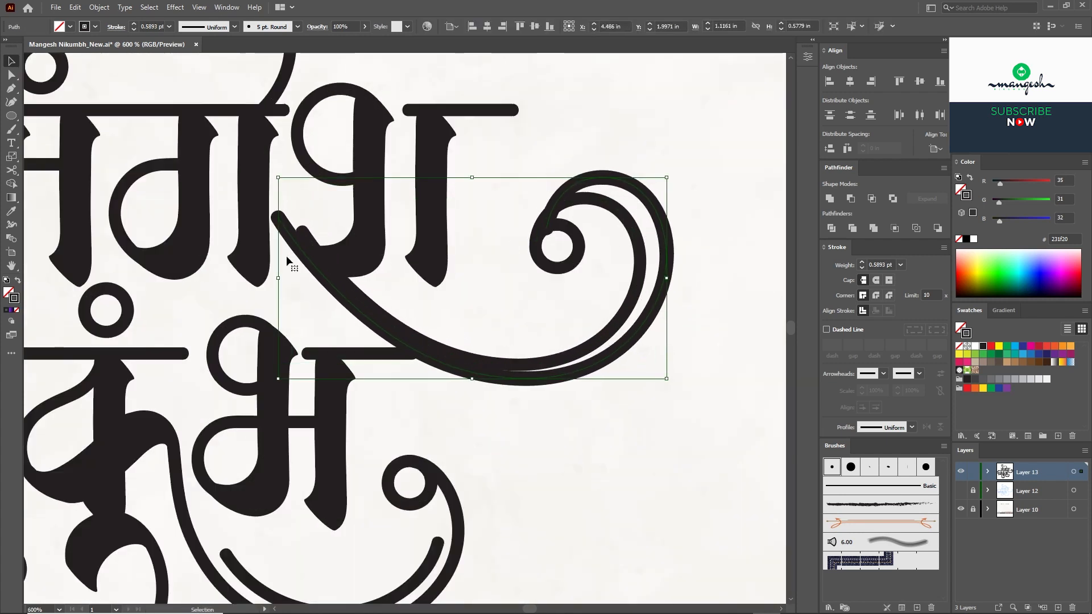
left_click_drag(278, 278, 213, 263)
left_click_drag(363, 346, 357, 344)
Step: Match the swirl copy's stroke to the original and delete its long lower parts
key("i")
left_click(369, 297)
key("a")
left_click(211, 228)
key("Delete")
left_click(444, 373)
key("Delete")
left_click(685, 309)
key("v")
Step: Adjust the remaining short arc's lower end and nudge it slightly down
left_click_drag(685, 309, 646, 320)
left_click(643, 317)
key("a")
left_click(683, 255)
scroll(628, 231, "up", 1)
key("v")
left_click_drag(596, 220, 596, 226)
key("ctrl+minus")
key("ctrl+minus")
key("ctrl+minus")
left_click(587, 215)
Step: Duplicate the top swirl upward, widening, stretching and slightly rotating the copy
key("ctrl+plus")
key("ctrl+plus")
left_click(422, 286)
left_click_drag(285, 194, 424, 269)
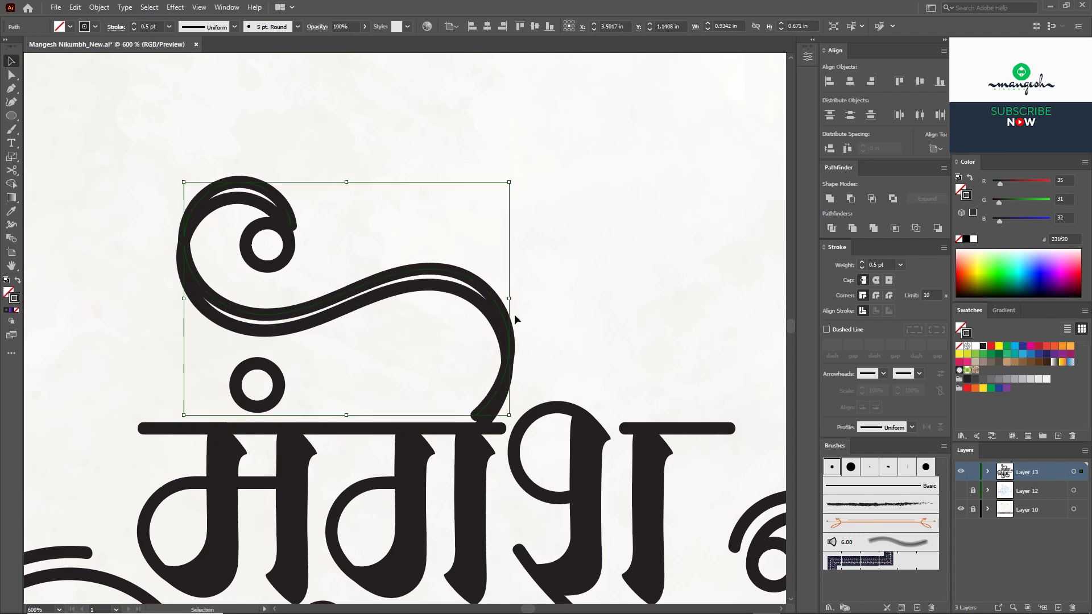
left_click_drag(510, 298, 526, 299)
left_click_drag(355, 182, 354, 165)
left_click_drag(531, 163, 524, 154)
left_click_drag(526, 282, 525, 282)
Step: Delete the end segments of the top swirl copy, leaving a short wave
left_click(11, 75)
left_click(293, 216)
key("Delete")
left_click(239, 172)
key("Delete")
left_click(181, 233)
key("Delete")
left_click(200, 286)
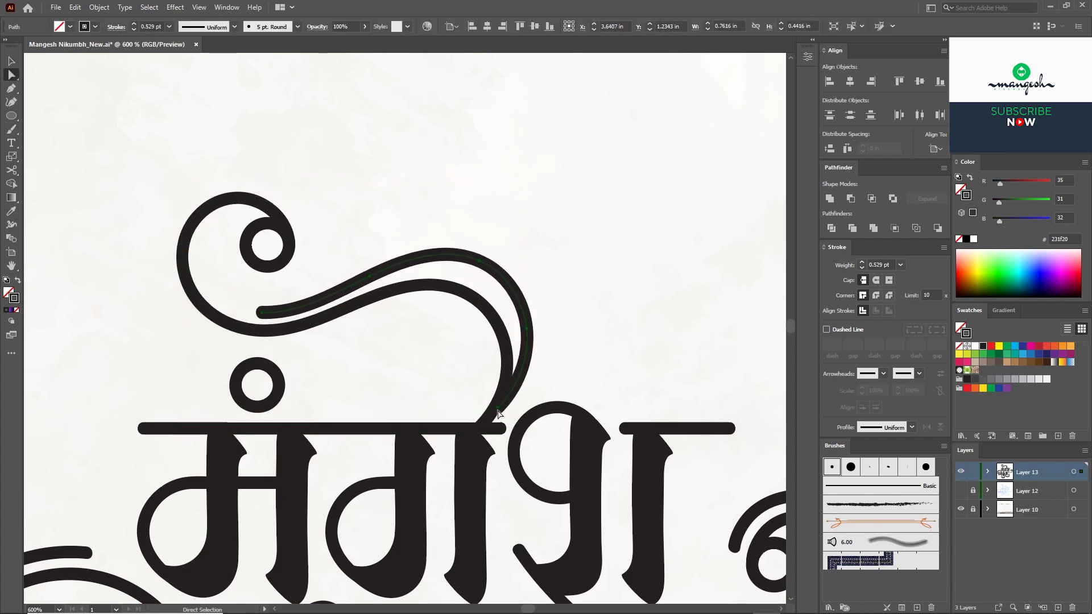
left_click_drag(462, 256, 454, 254)
left_click_drag(518, 289, 535, 290)
left_click_drag(536, 242, 472, 267)
key("i")
key("a")
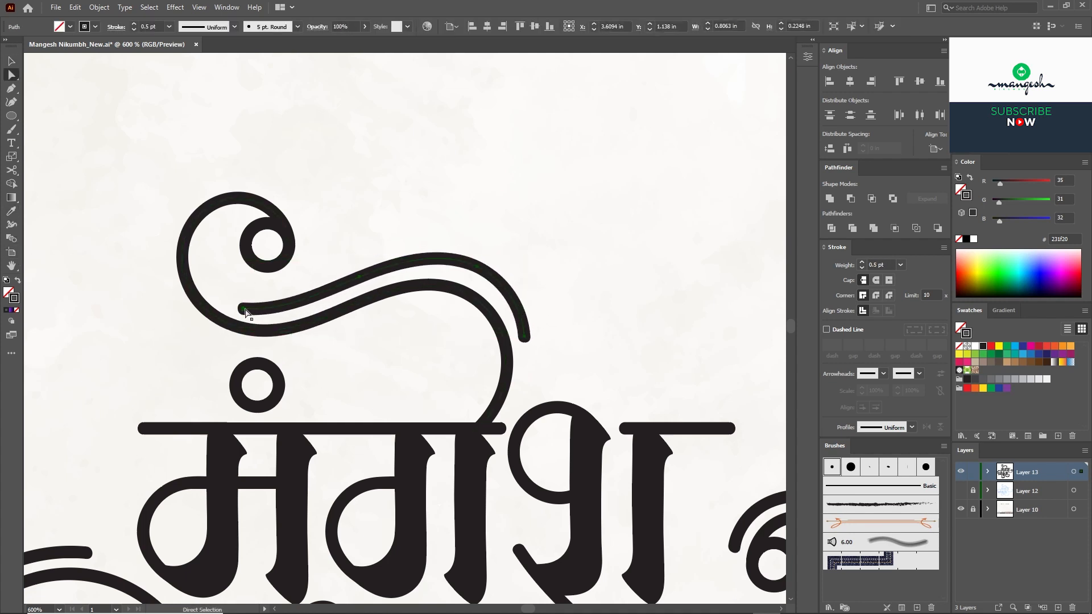
left_click(243, 309)
left_click(525, 340)
key("v")
left_click_drag(535, 249, 534, 255)
key("ctrl+minus")
key("ctrl+minus")
Step: Duplicate the top headline bar and drag the copy's right end outward
left_click_drag(543, 389, 555, 273)
key("ctrl+plus")
left_click_drag(603, 239, 589, 225)
key("a")
left_click_drag(614, 209, 627, 230)
left_click_drag(623, 225, 672, 225)
key("v")
Step: Copy the lower headline bar, shorten it, and copy the right headline bar to the left
left_click(654, 258)
scroll(603, 352, "down", 2)
left_click_drag(556, 348, 588, 359)
key("a")
left_click(341, 310)
left_click_drag(340, 310, 436, 358)
left_click_drag(719, 234, 357, 246)
key("ctrl+shift+a")
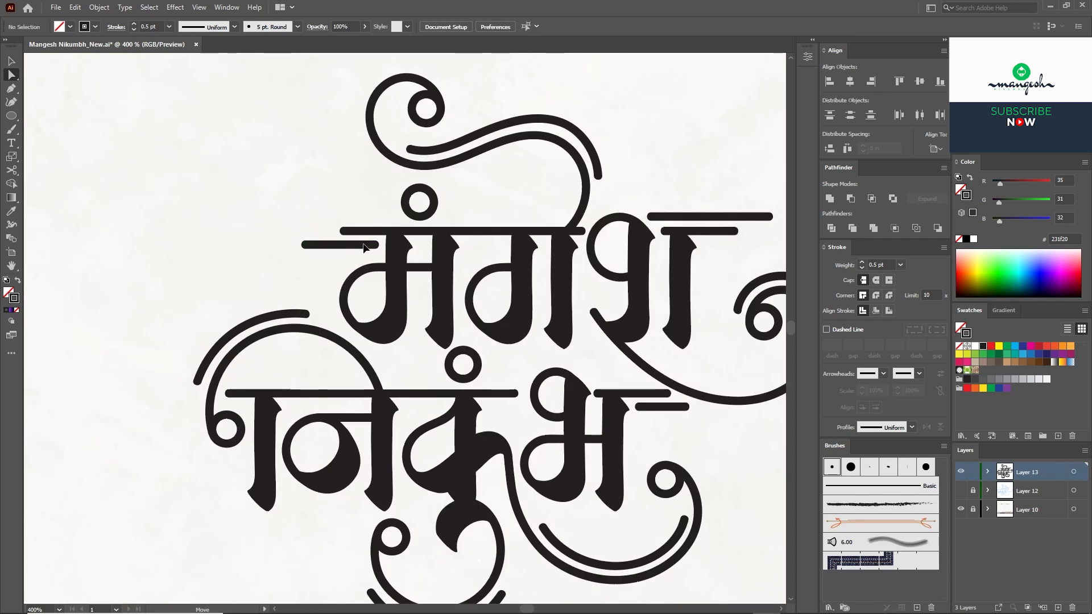
Step: Give the right swirl's end curl the blue gradient, converted from fill to outline
key("ctrl+minus")
key("ctrl+plus")
key("ctrl+plus")
left_click_drag(458, 230, 462, 236)
left_click(601, 203)
key("ctrl+minus")
key("ctrl+minus")
key("ctrl+minus")
left_click_drag(622, 280, 492, 310)
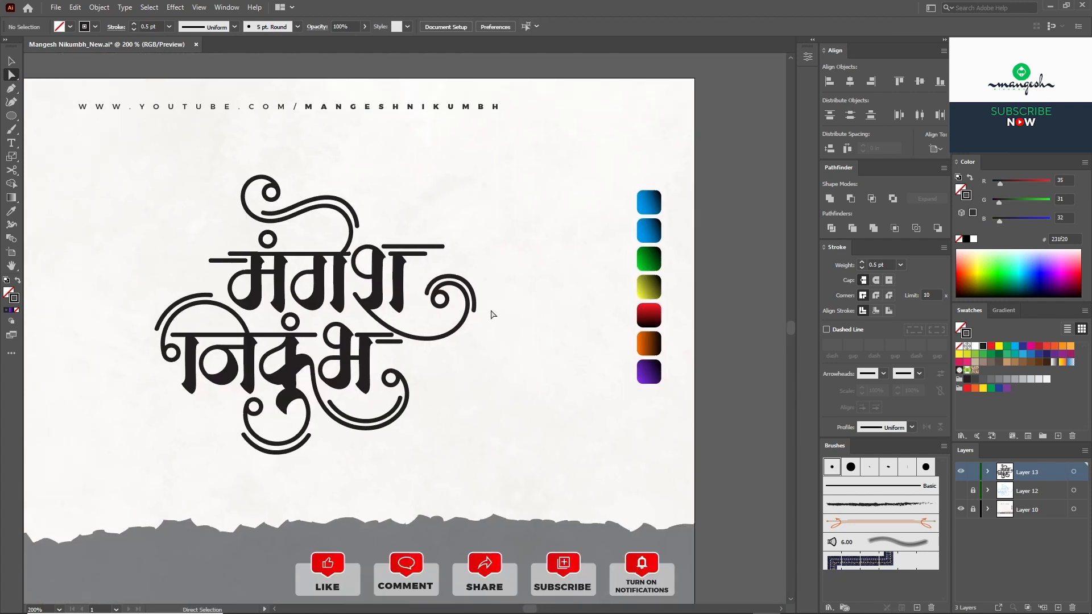
left_click(475, 303)
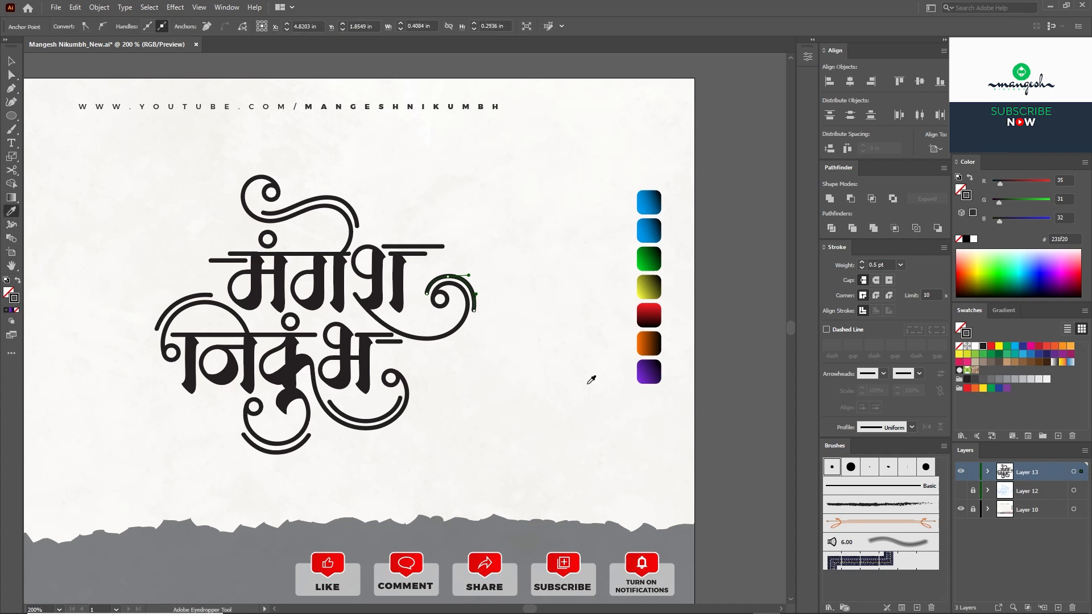
left_click(655, 201)
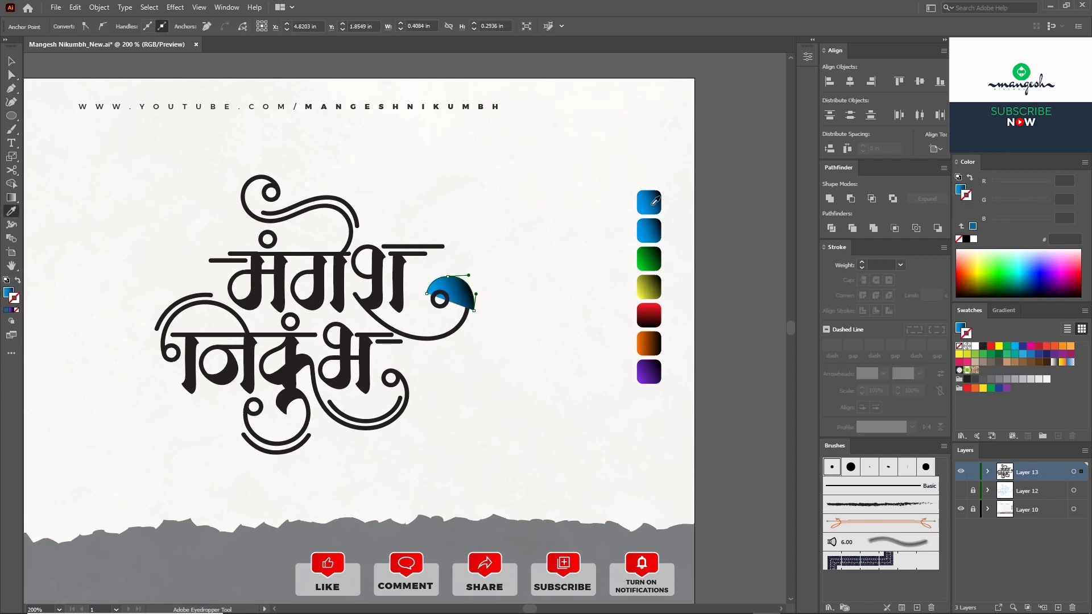
left_click(11, 300)
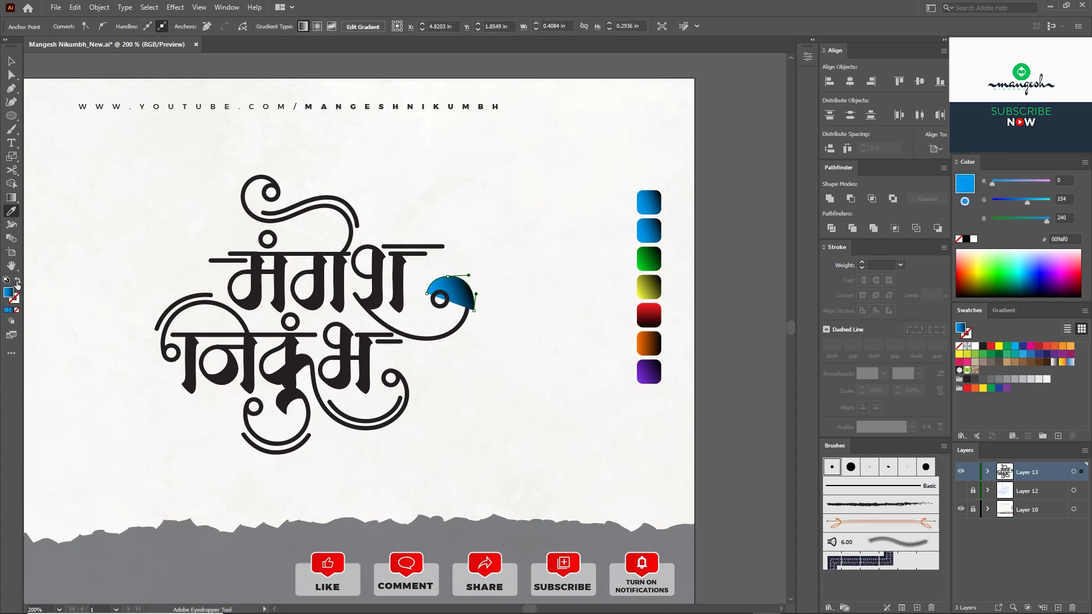
left_click(18, 282)
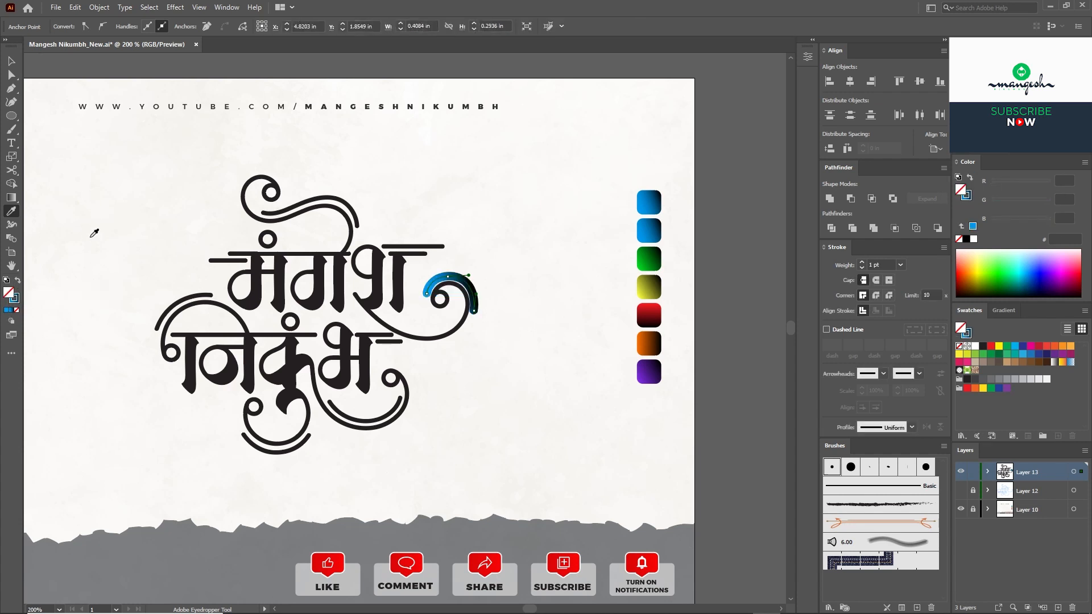
Step: Set the curl's stroke weight to 0.5 pt
left_click(900, 265)
left_click(909, 289)
key("v")
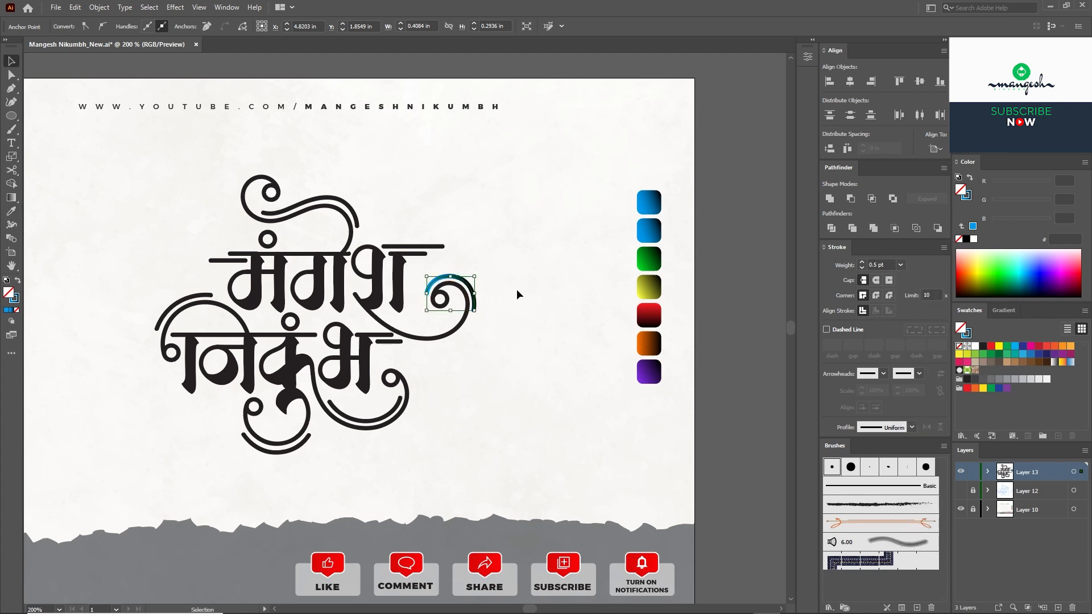
left_click(516, 291)
Step: Fill the small circle inside the curl with solid blue
left_click(442, 299)
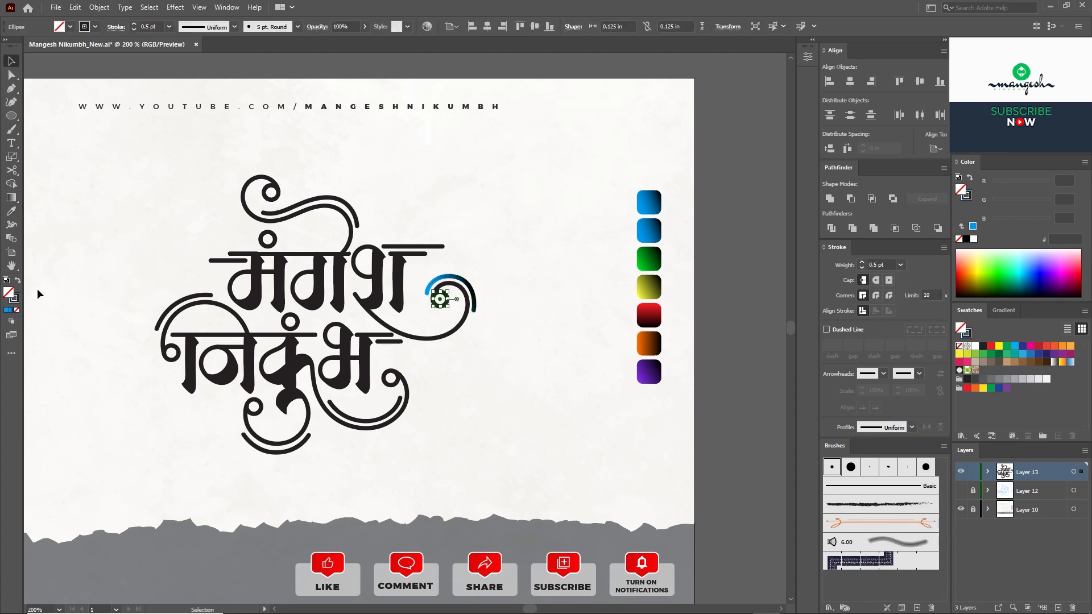
left_click(8, 311)
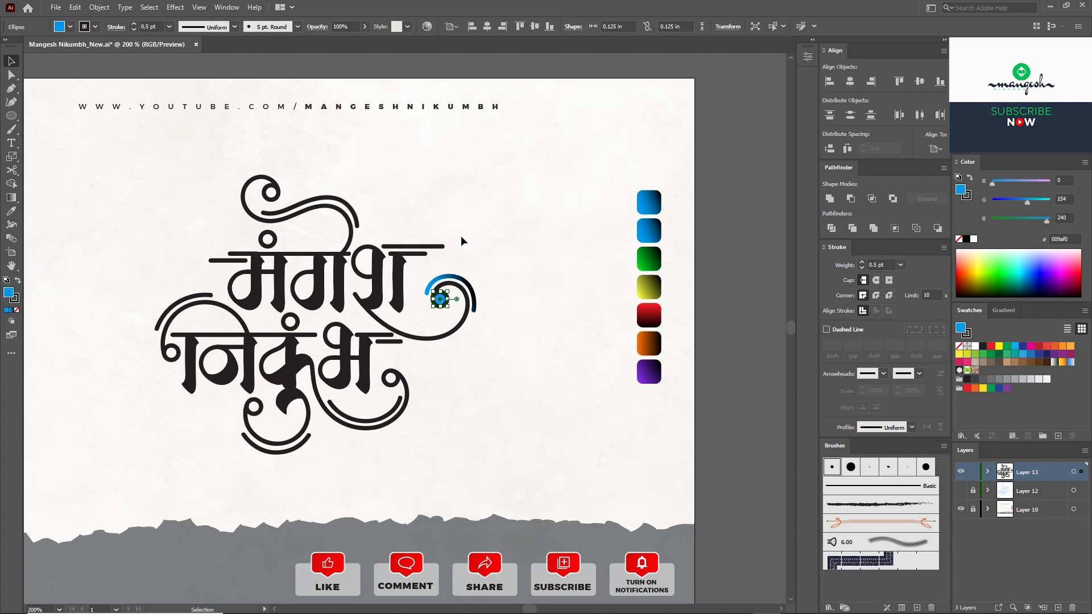
left_click(462, 241)
left_click_drag(469, 340, 514, 326)
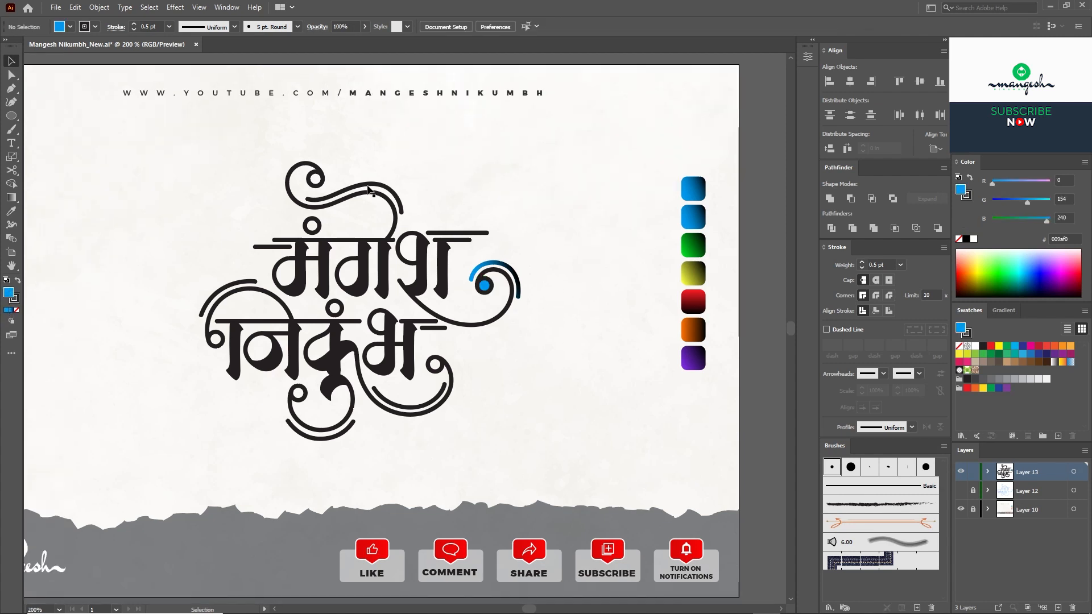
left_click(387, 193)
left_click(12, 213)
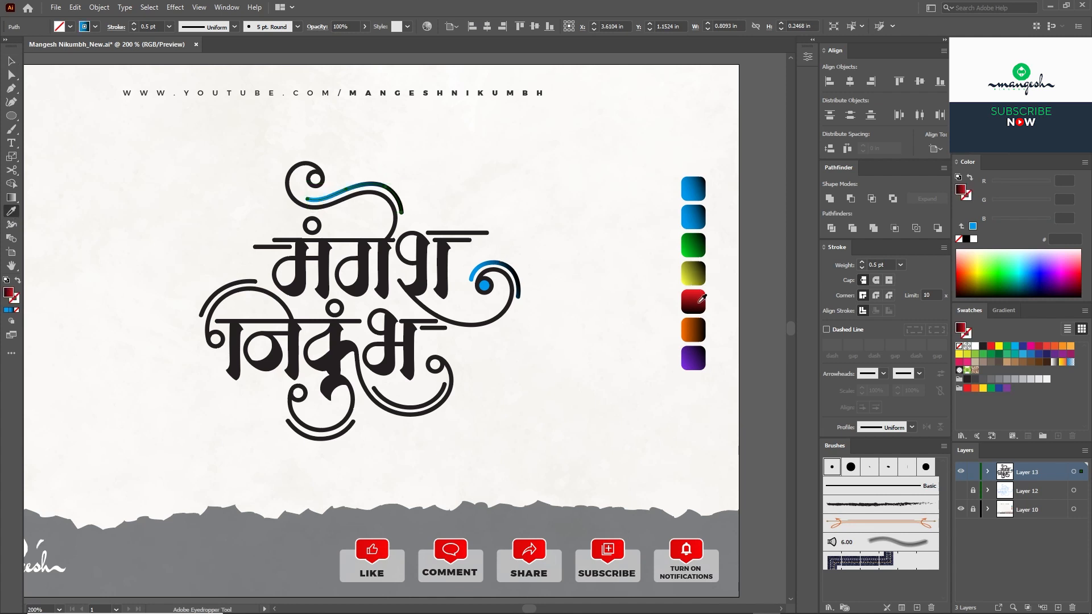
left_click(702, 297)
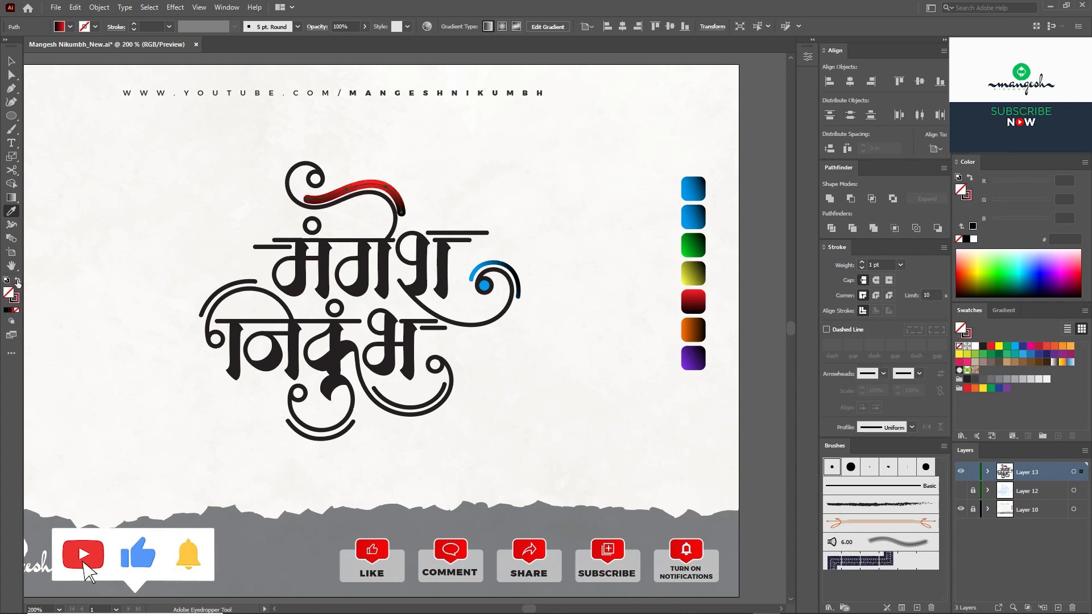
left_click(170, 27)
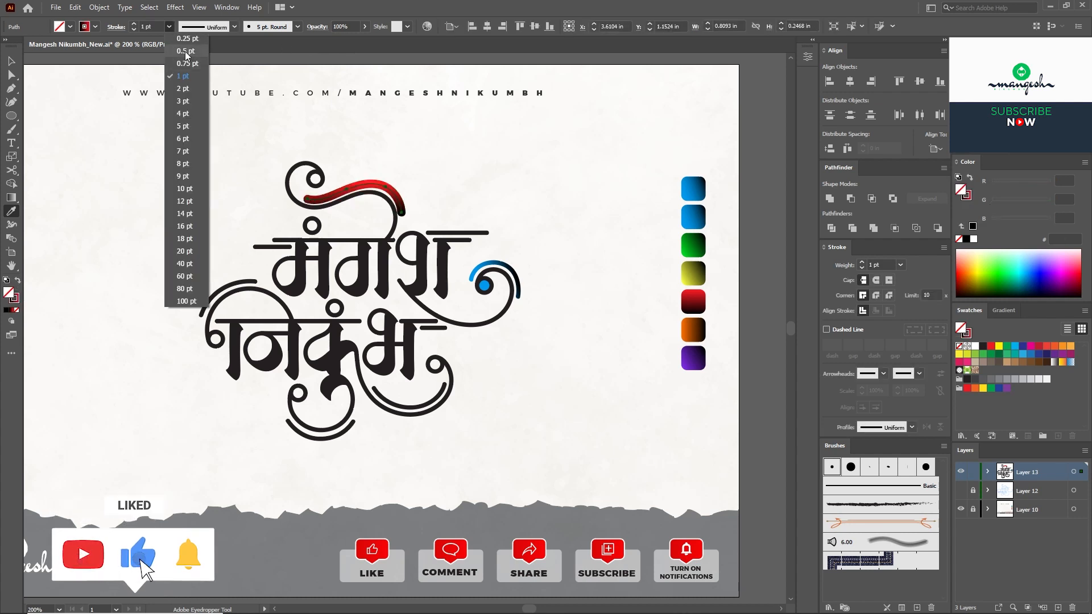
left_click(183, 54)
left_click(11, 61)
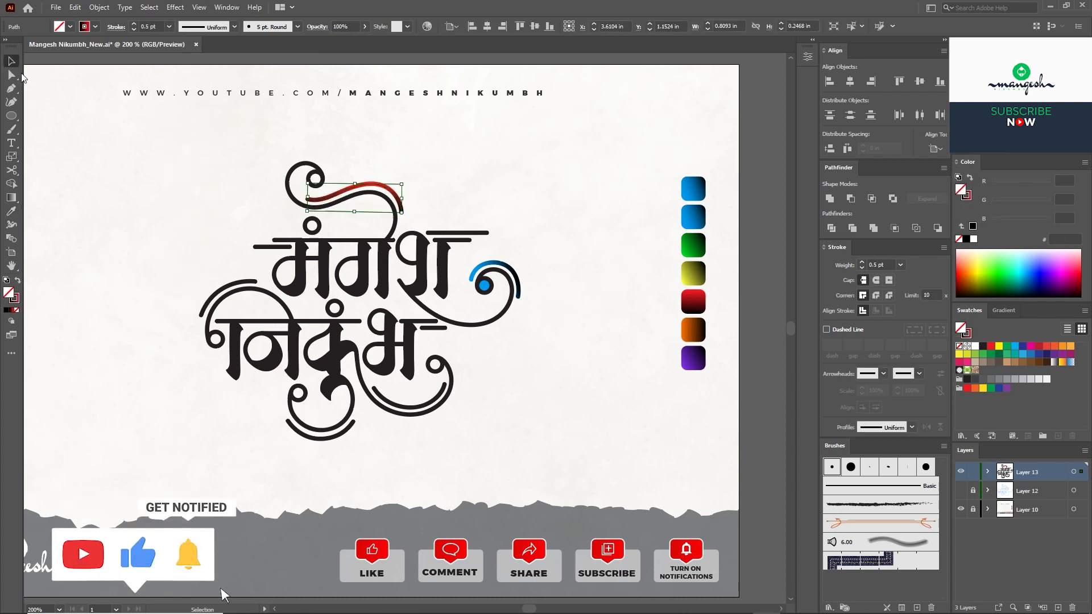
left_click(315, 178)
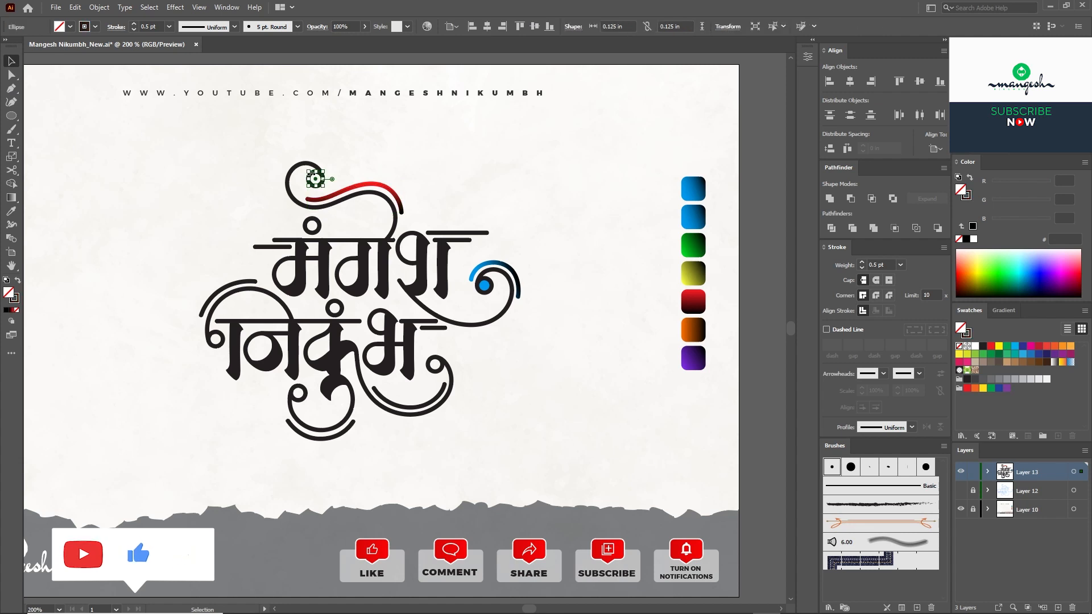
left_click(1040, 346)
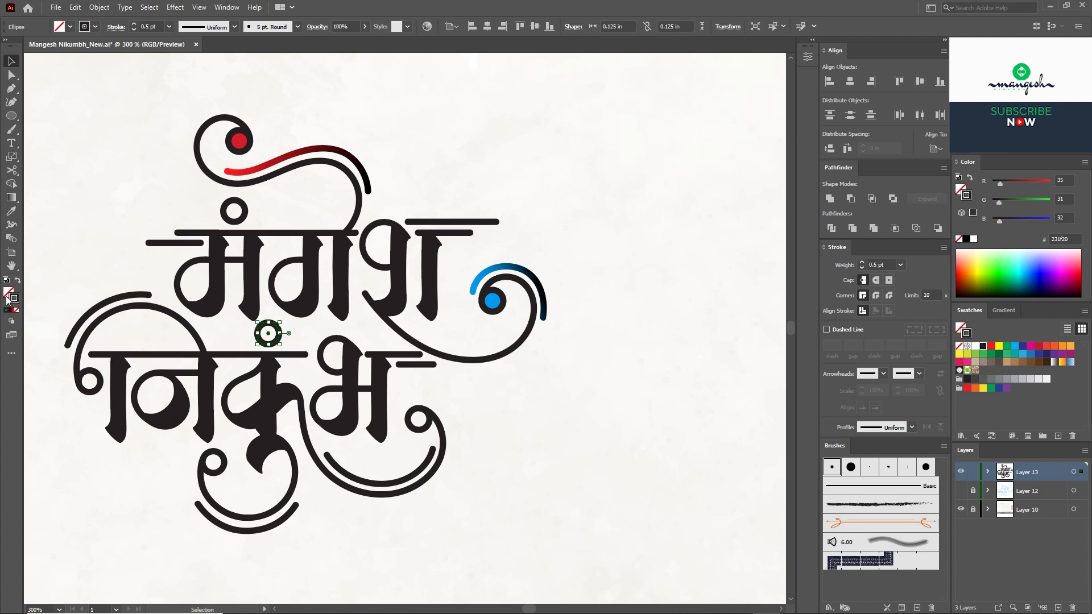
left_click(982, 354)
left_click(502, 421)
left_click_drag(502, 421, 478, 361)
left_click(393, 304)
scroll(692, 187, "right", 3)
left_click(11, 212)
left_click(678, 183)
left_click(18, 280)
left_click(900, 265)
left_click(914, 289)
key("v")
left_click(446, 373)
left_click_drag(446, 373, 531, 419)
left_click(431, 207)
scroll(225, 180, "right", 1)
left_click(187, 195)
left_click(1070, 346)
left_click_drag(1048, 183, 1056, 183)
Step: Give the top-right horizontal line an orange gradient stroke at 0.5 pt
left_click(422, 206)
key("i")
left_click(759, 352)
left_click(18, 280)
left_click(900, 266)
left_click(914, 289)
key("v")
left_click(500, 159)
left_click(138, 228)
key("i")
left_click(420, 209)
Step: Set that line's gradient angle to 180° and select the lower-left ring
left_click(1004, 310)
left_click(1016, 373)
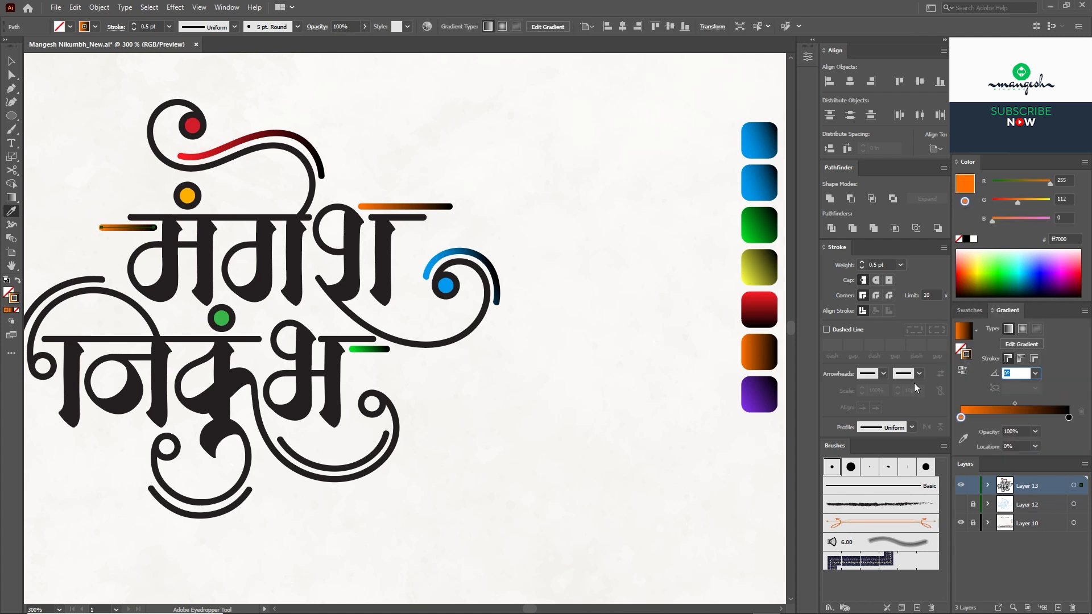
type("45")
key("Tab")
key("shift+Tab")
type("180")
key("Tab")
key("v")
left_click(499, 151)
left_click_drag(493, 282, 532, 283)
left_click(86, 359)
left_click_drag(694, 408, 689, 408)
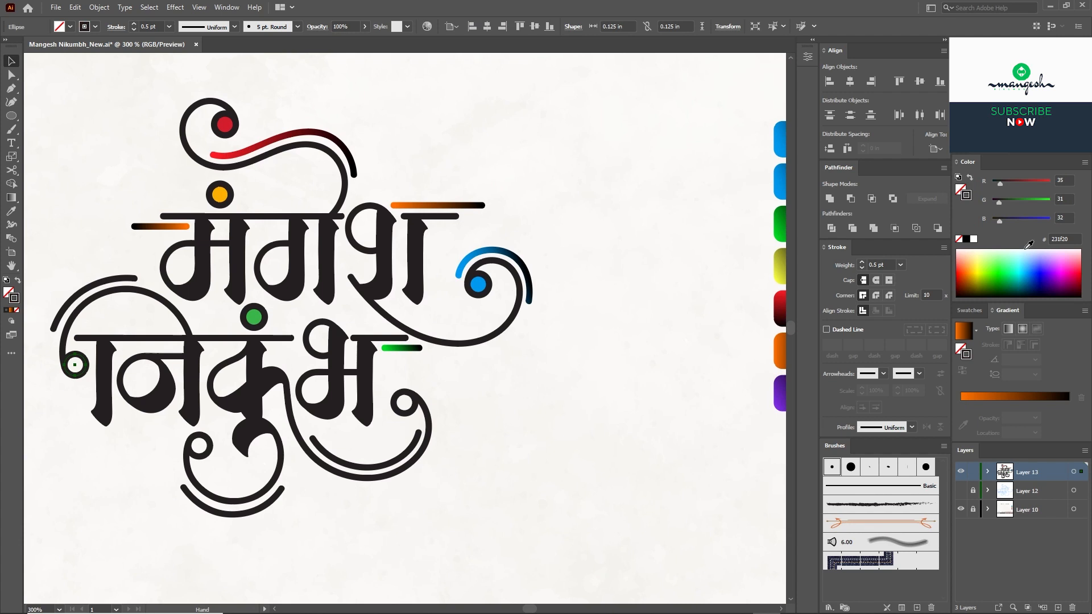
Step: Fill the lower-left ring magenta and give the far-left arc a purple gradient stroke
key("shift+x")
key("shift+x")
key("x")
left_click(1070, 276)
left_click(85, 289)
key("i")
left_click_drag(683, 343, 616, 333)
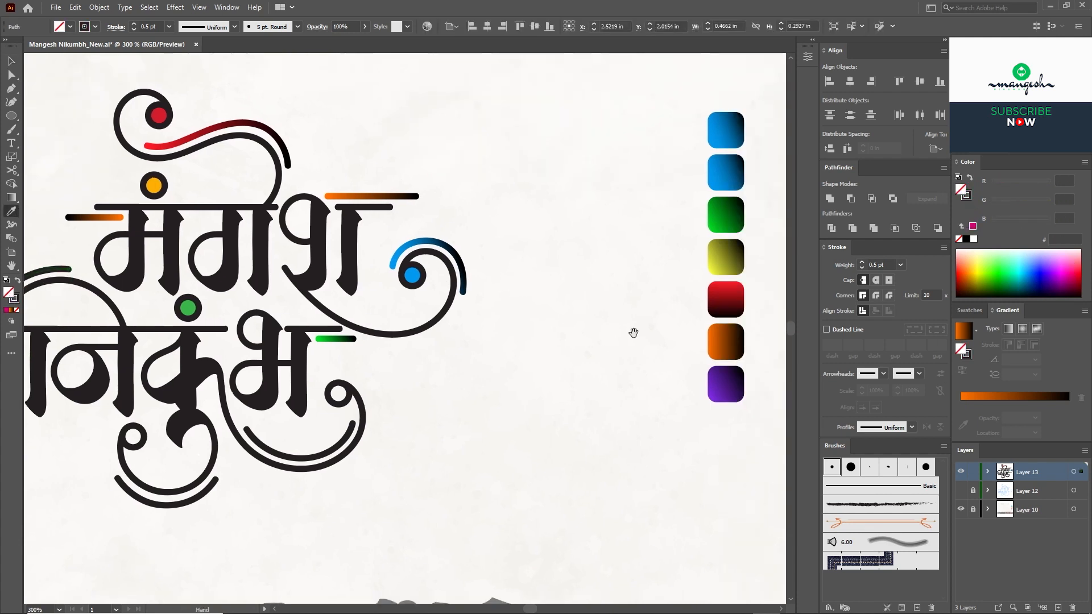
left_click(724, 381)
left_click_drag(284, 341, 518, 352)
left_click(19, 279)
key("v")
left_click(241, 365)
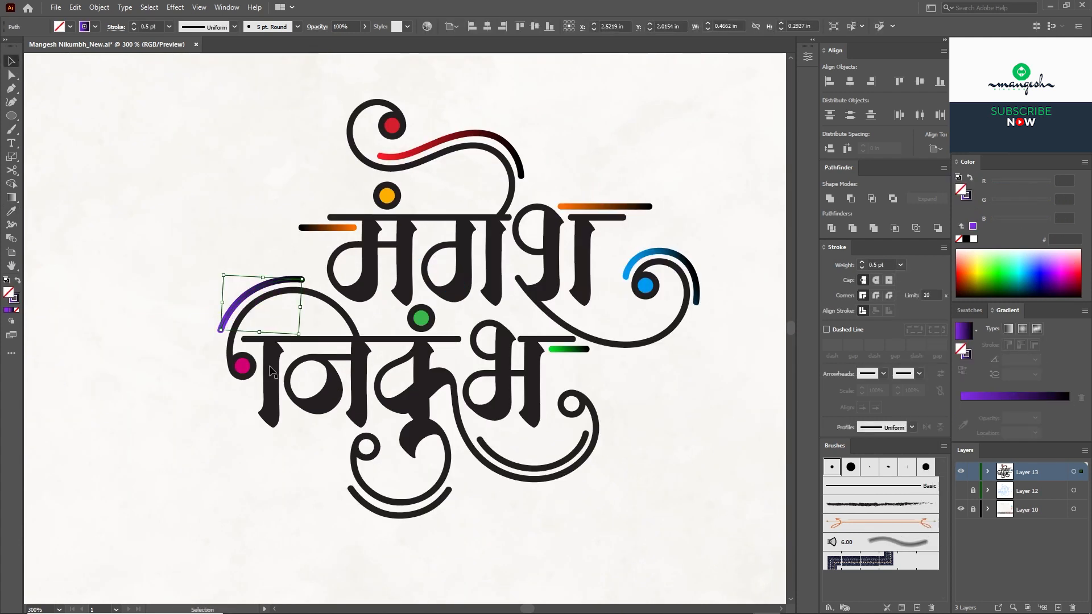
left_click(218, 290)
left_click_drag(519, 483, 446, 459)
left_click(303, 421)
left_click_drag(680, 443, 566, 457)
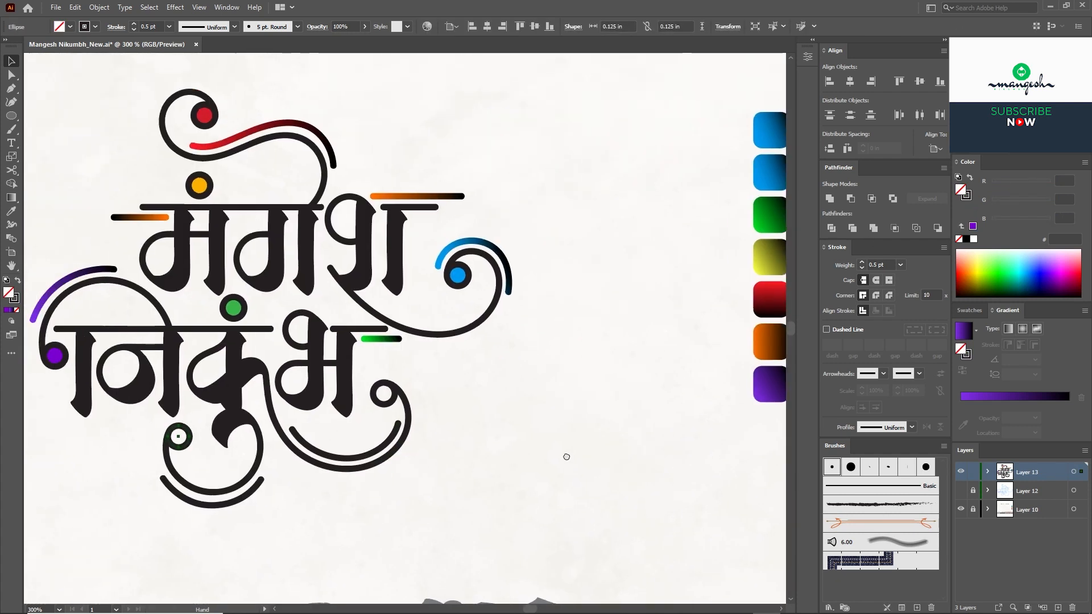
left_click(969, 311)
left_click(1007, 354)
left_click(999, 347)
left_click(575, 410)
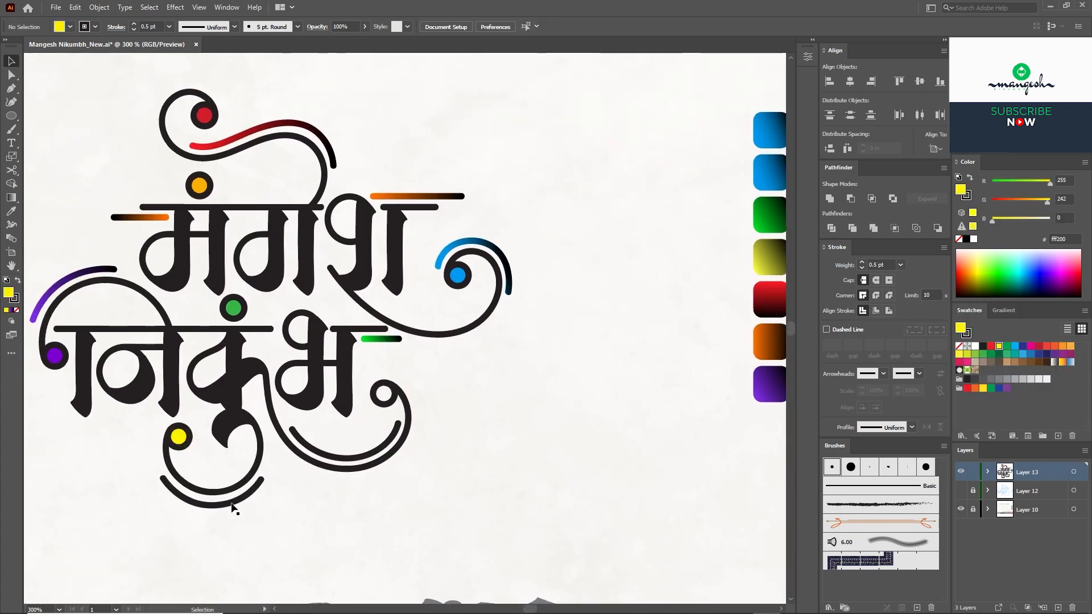
Step: Give the bottom arc a yellow gradient stroke by replacing the orange gradient stop
left_click(231, 504)
key("i")
left_click(769, 343)
key("shift+x")
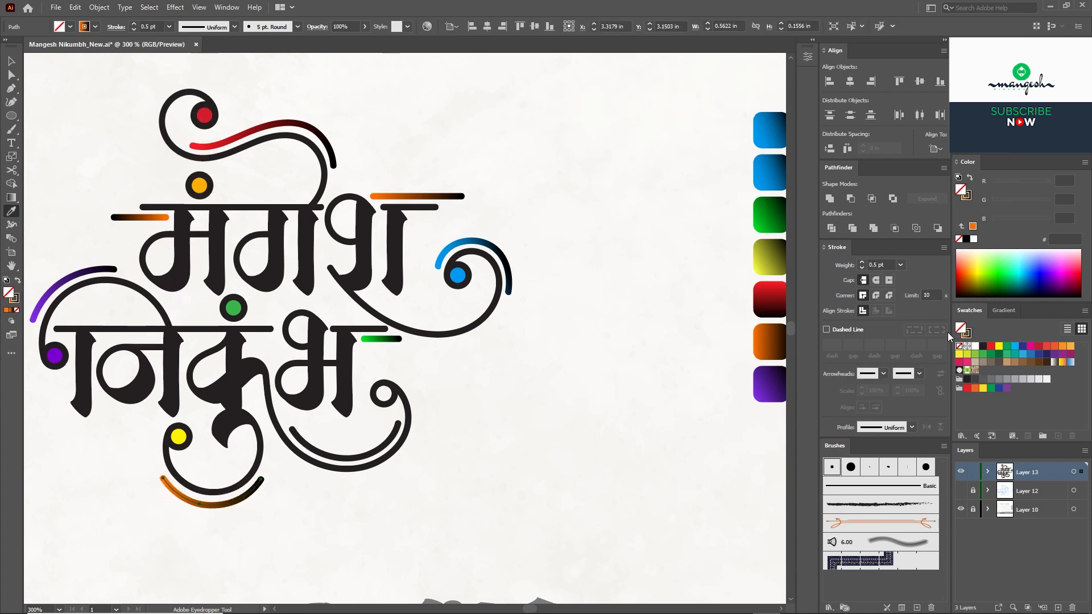
left_click(968, 196)
left_click(973, 417)
left_click_drag(1018, 201, 1047, 204)
left_click(961, 418)
left_click_drag(961, 418, 962, 447)
left_click_drag(973, 417, 960, 418)
key("v")
Step: Fill the ring beside भ with orange
left_click(373, 396)
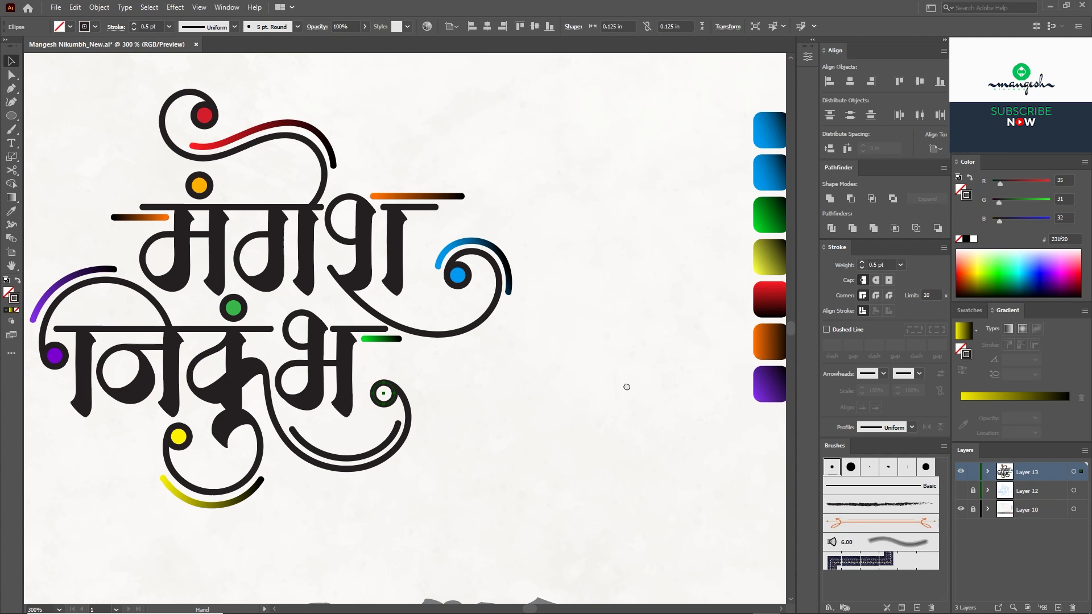
left_click_drag(626, 385, 628, 385)
left_click(968, 312)
left_click(1054, 346)
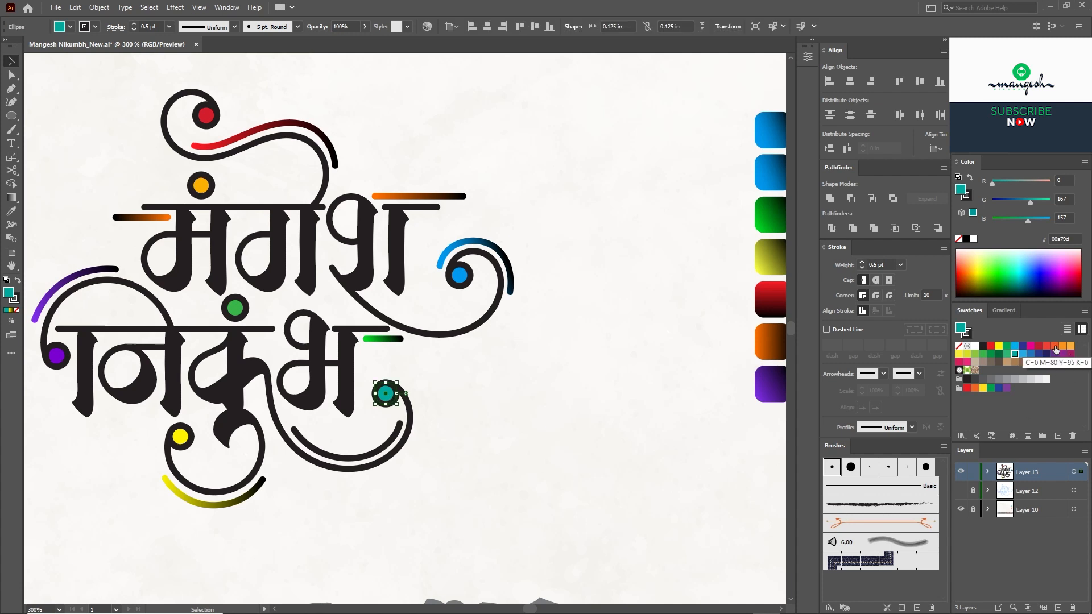
Step: Apply the green gradient as a stroke to the curve under भ
left_click(396, 437)
key("i")
left_click(392, 340)
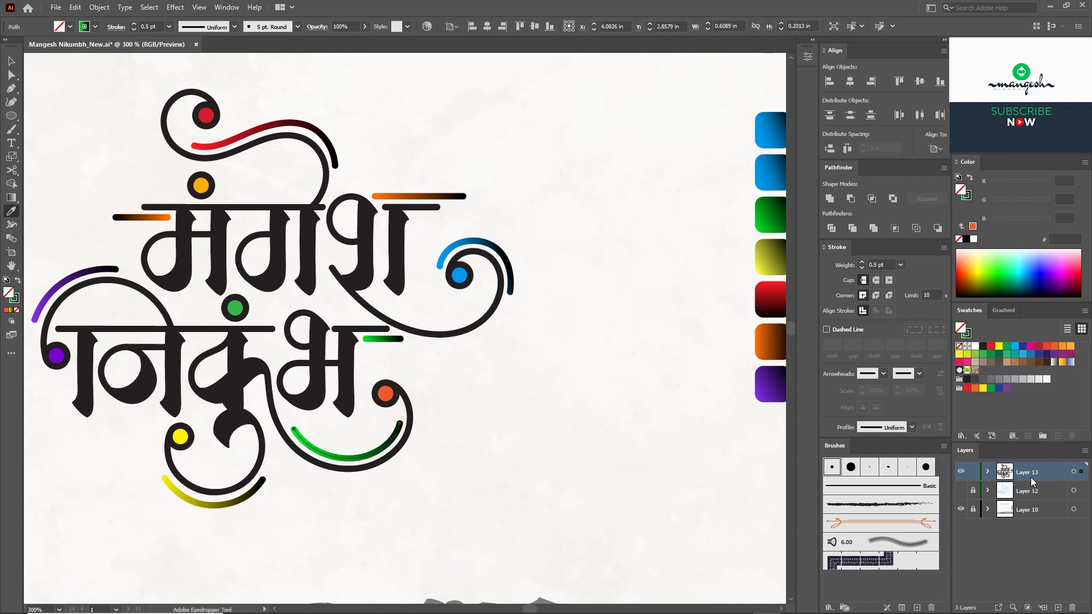
left_click(1004, 311)
left_click(969, 357)
Step: Set the curve's gradient angle to 180° after trying 0° and 90°
double_click(1012, 374)
type("0")
key("Tab")
key("ctrl+z")
left_click_drag(1019, 370, 784, 416)
type("90")
key("Tab")
left_click_drag(1017, 370, 842, 374)
type("180")
key("Tab")
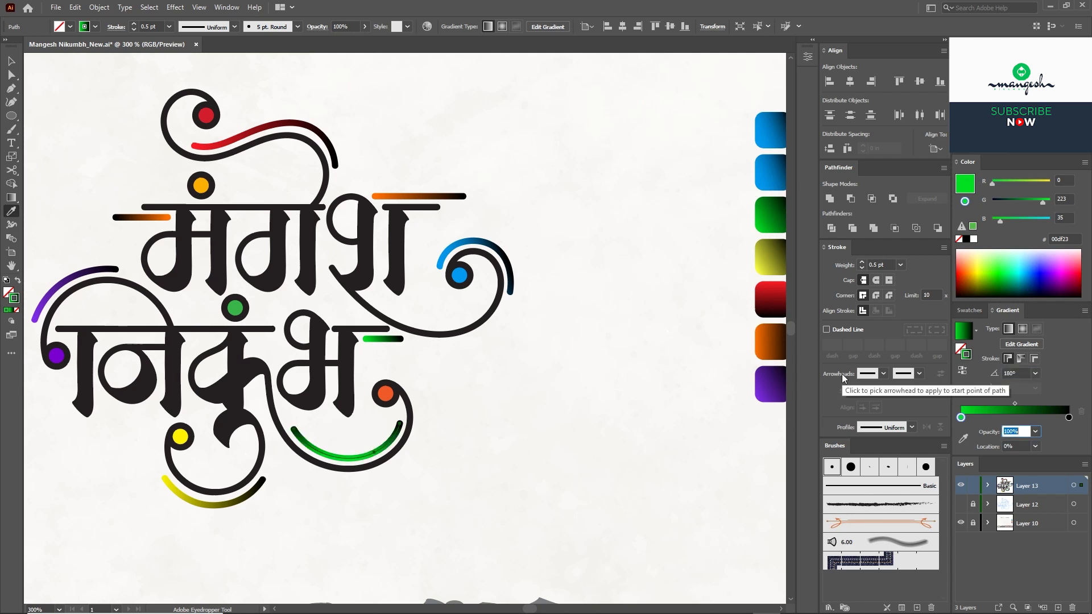
Step: Change the curve's green gradient stop to orange
left_click(960, 418)
left_click(969, 311)
left_click(1053, 346)
key("ctrl+z")
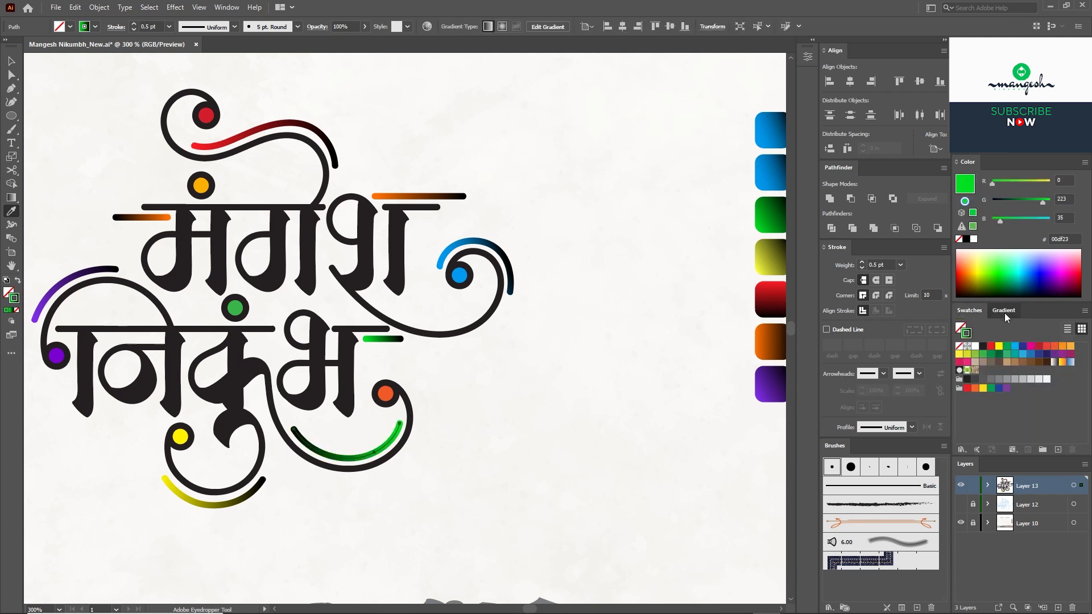
left_click(1005, 312)
left_click(965, 273)
key("v")
left_click_drag(1008, 203, 1028, 202)
Step: Lighten the left orange line's gradient and zoom out to view the whole design
left_click(419, 196)
left_click(960, 417)
left_click(143, 218)
left_click(961, 417)
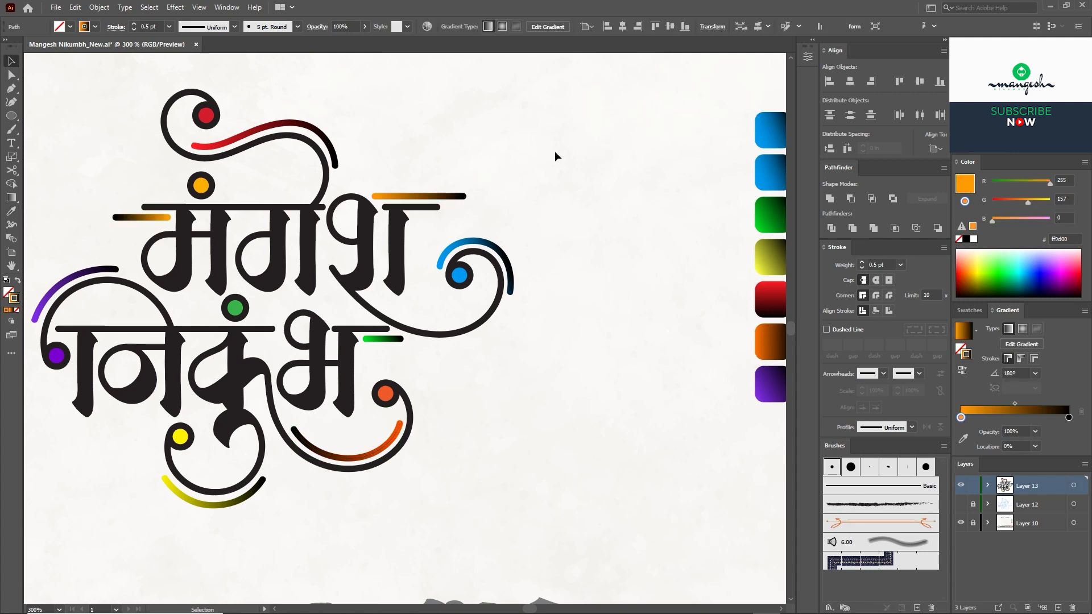
left_click(556, 154)
key("ctrl+minus")
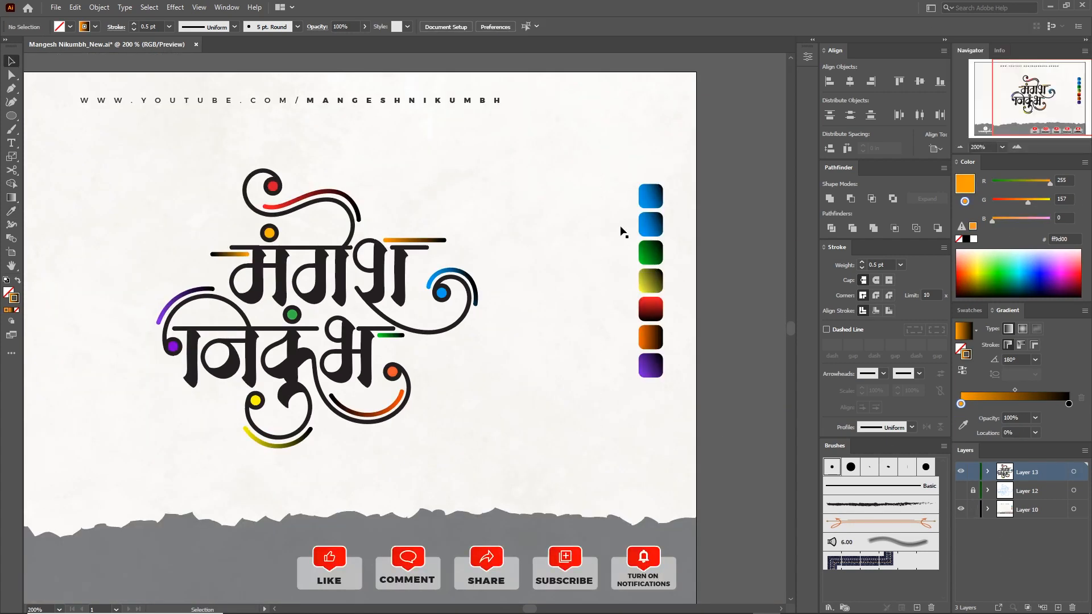